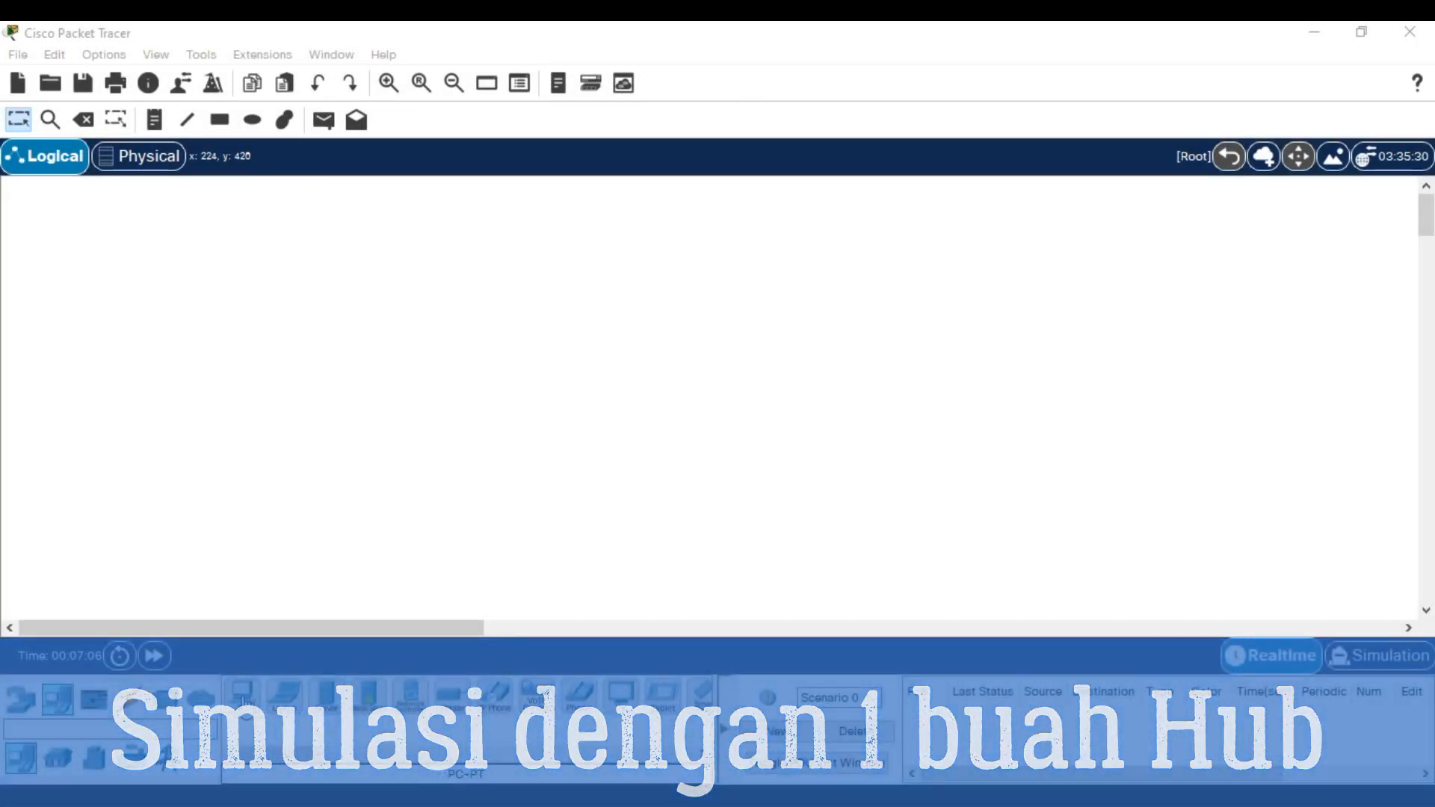
- Place three PC end devices in a horizontal row across the lower part of the logical workspace
click(248, 717)
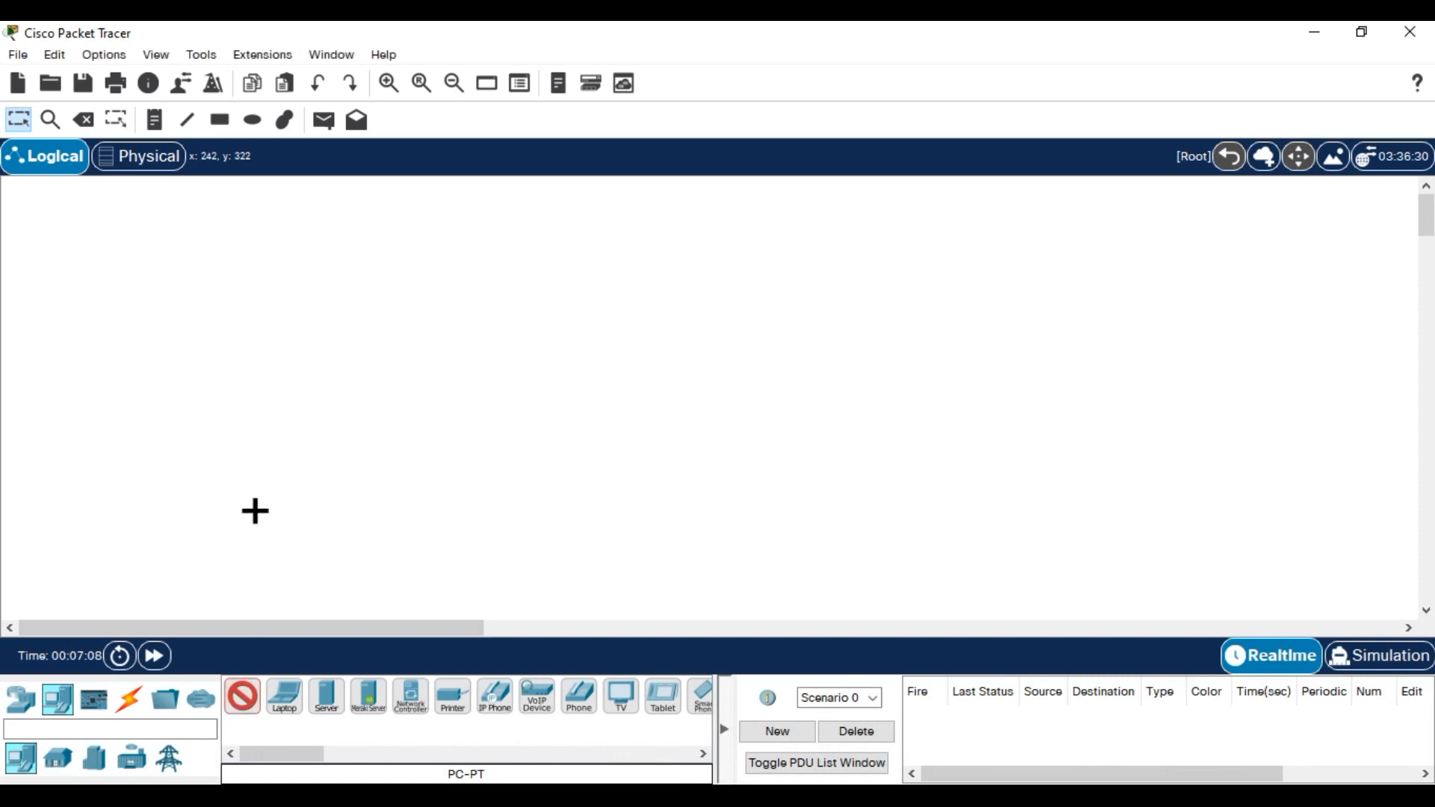
click(263, 495)
click(249, 702)
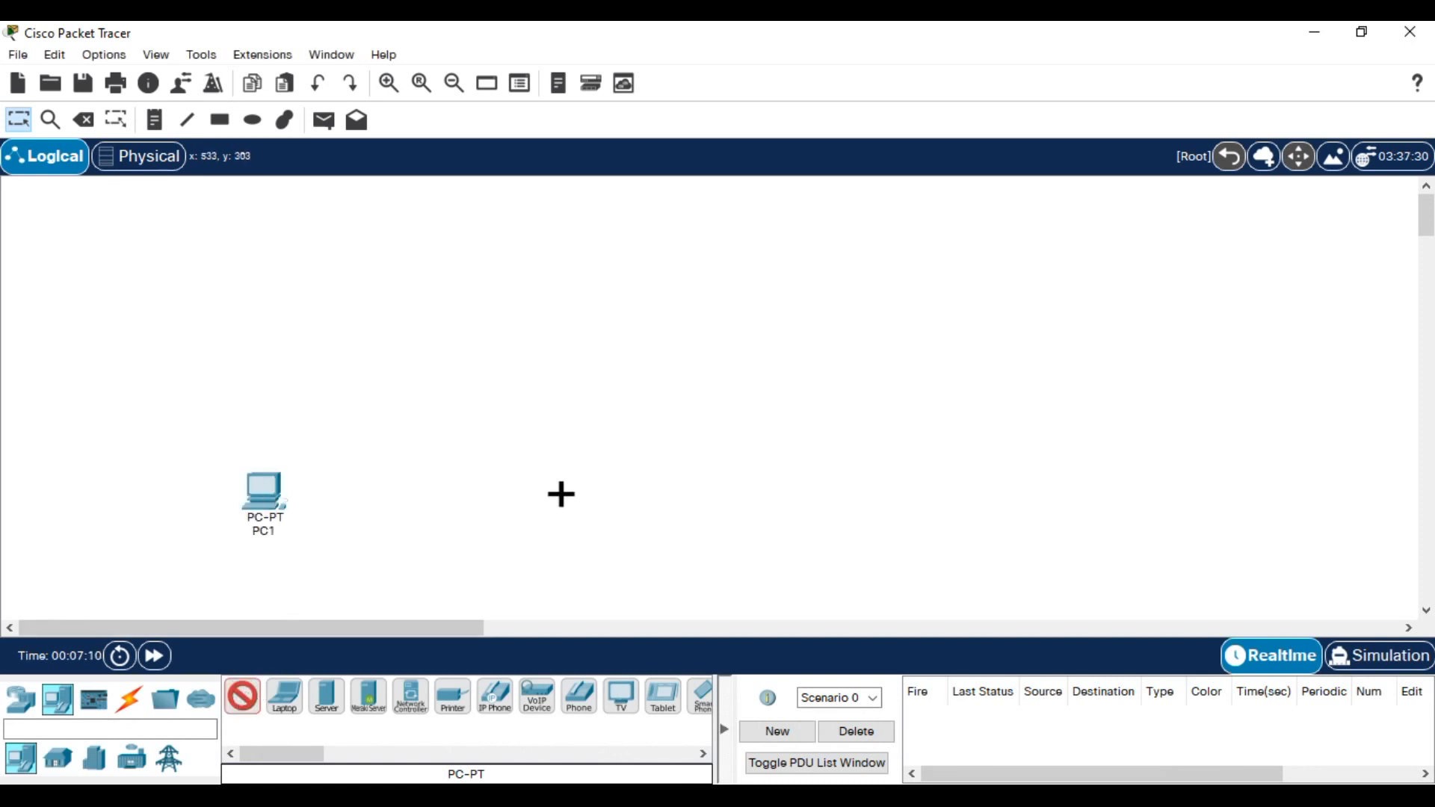
click(567, 495)
click(241, 699)
click(828, 495)
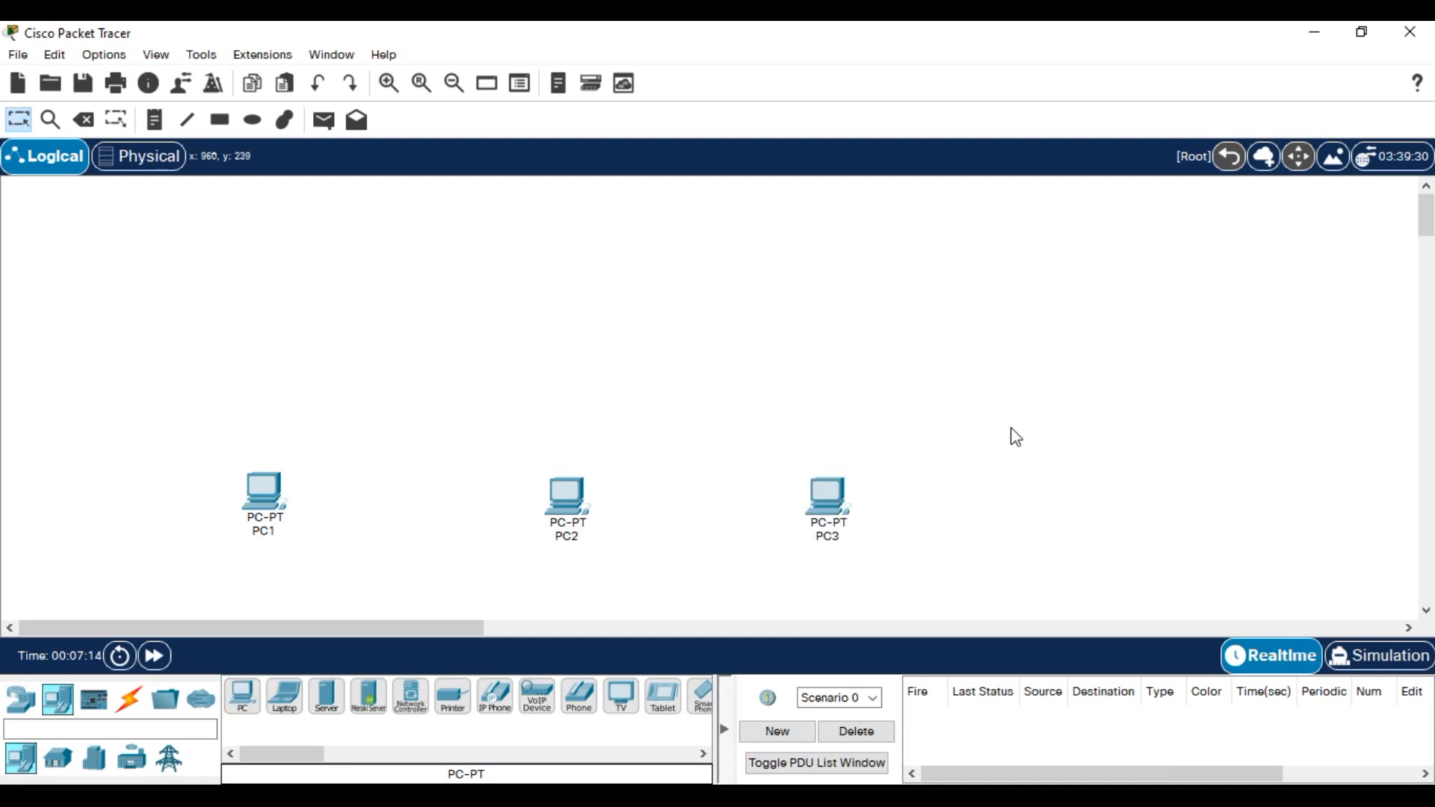
- Add a PT-Hub to the workspace above the middle PC
click(22, 699)
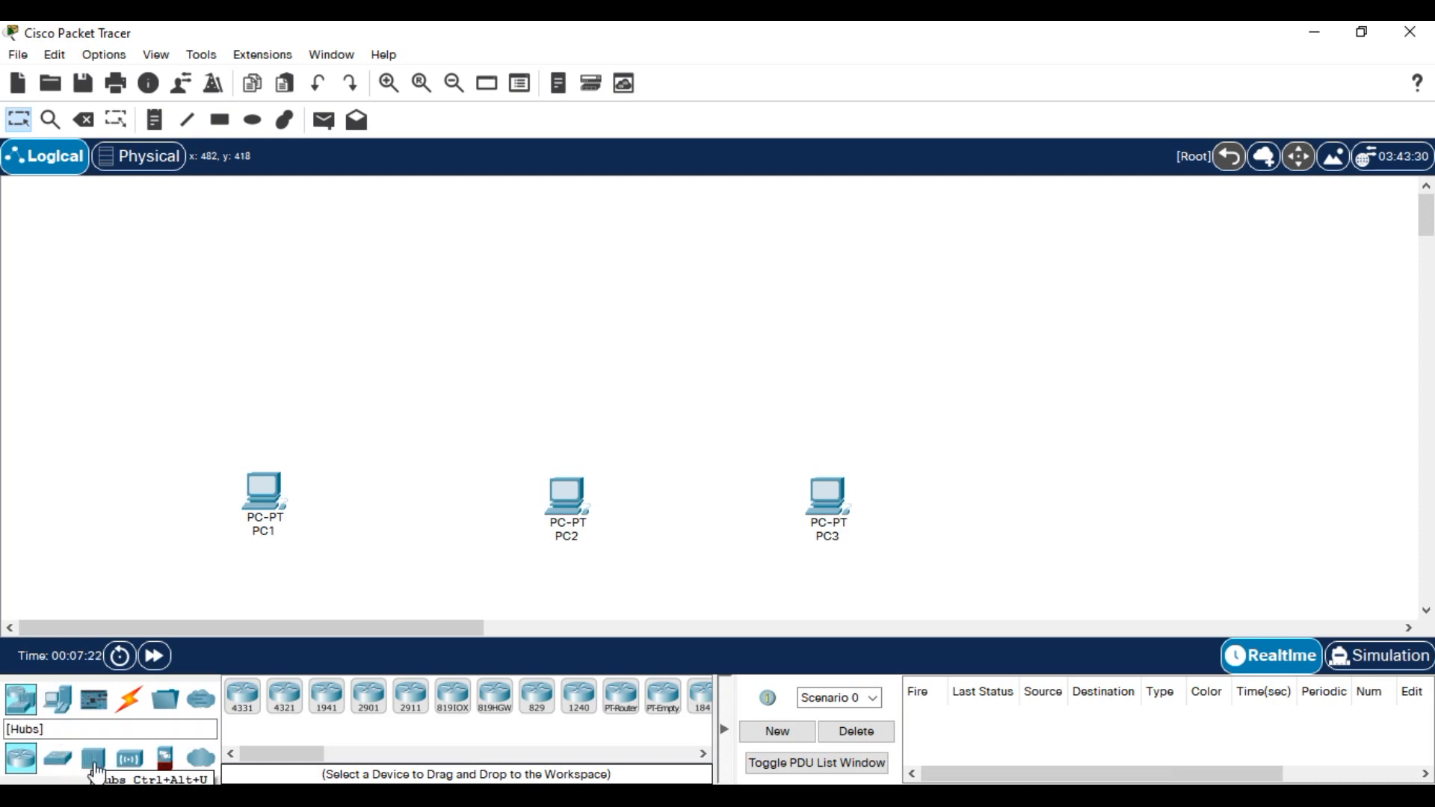
click(94, 759)
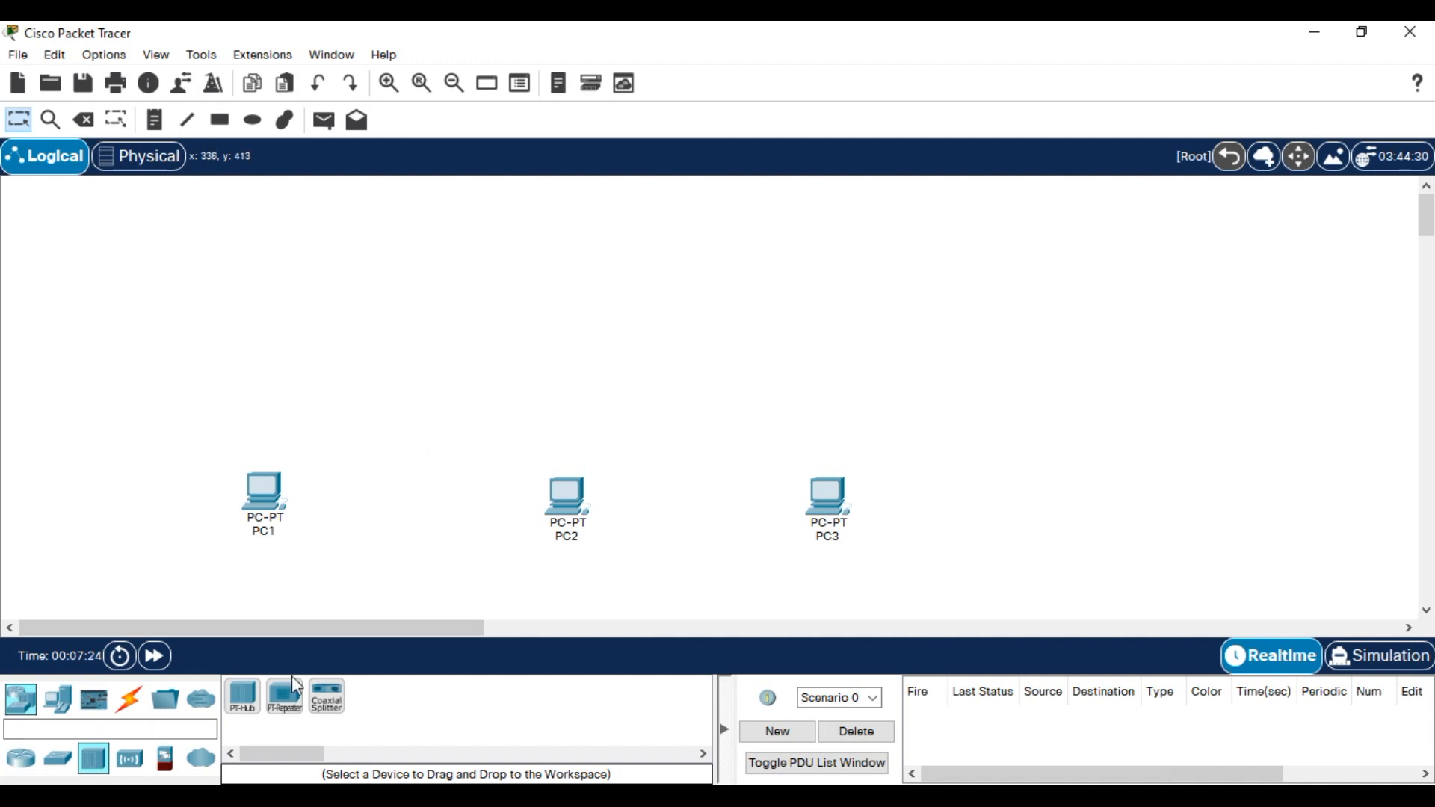
click(256, 712)
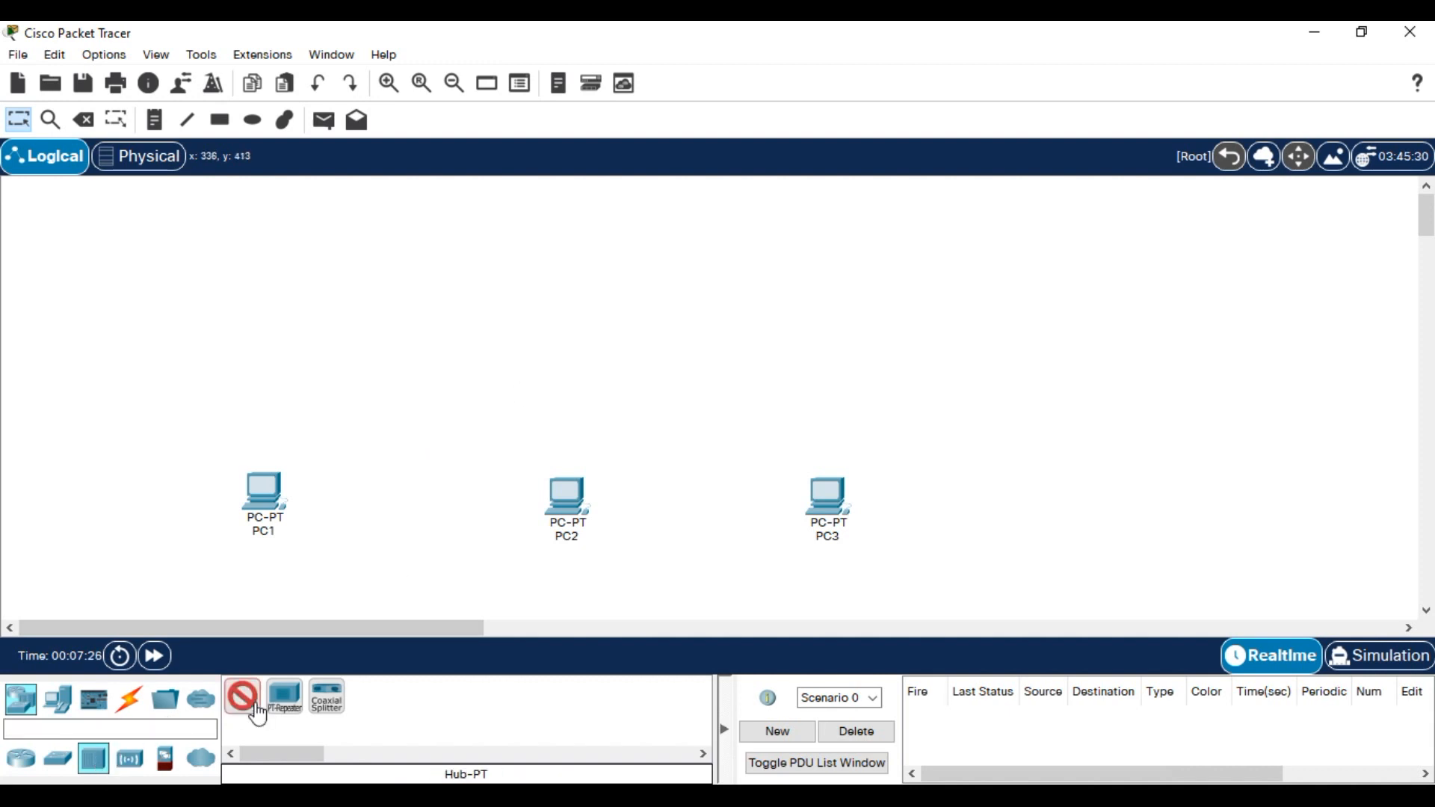
click(571, 322)
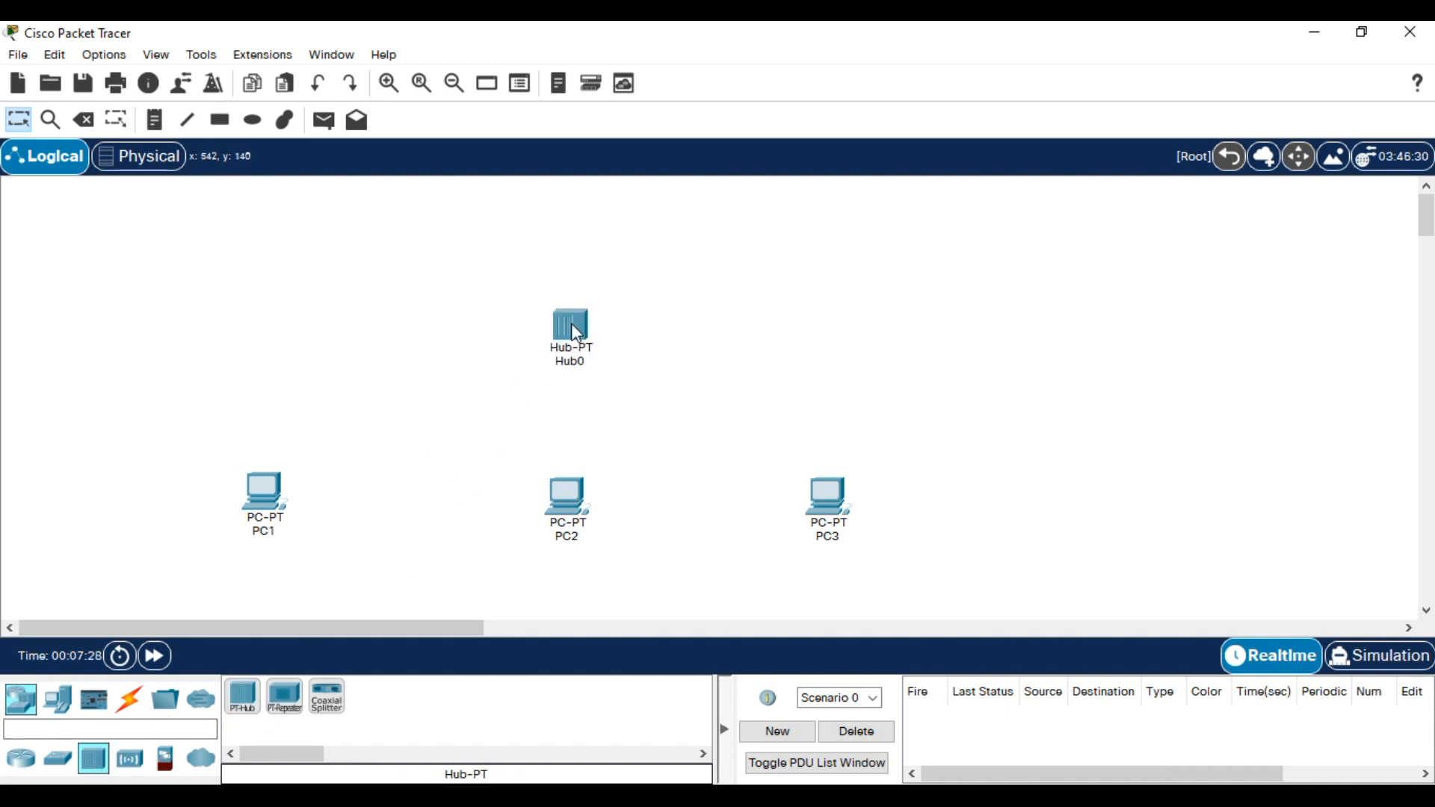
- Connect PC1's FastEthernet0 port to the hub's FastEthernet0 port with a copper straight-through cable
click(133, 701)
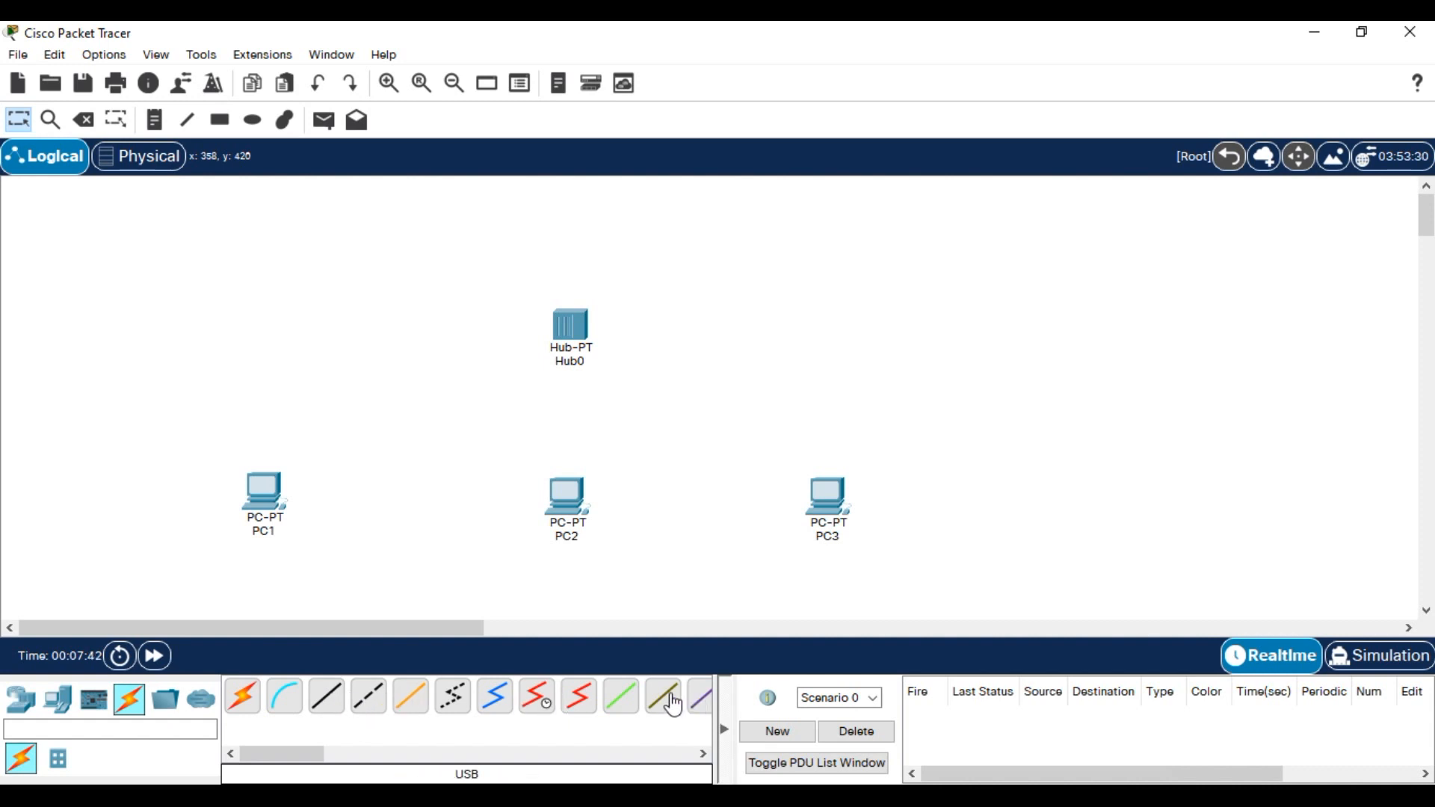
click(340, 716)
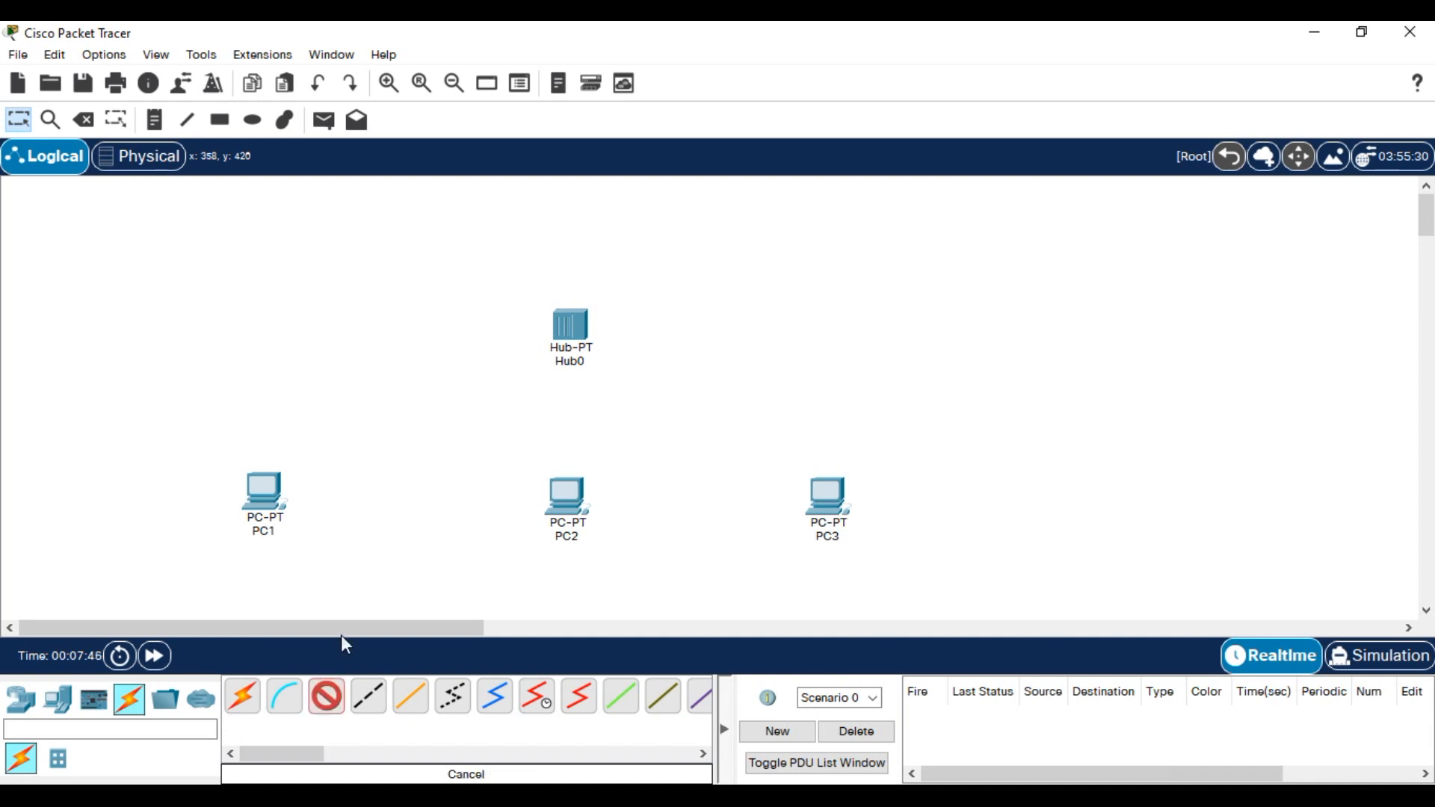
click(276, 491)
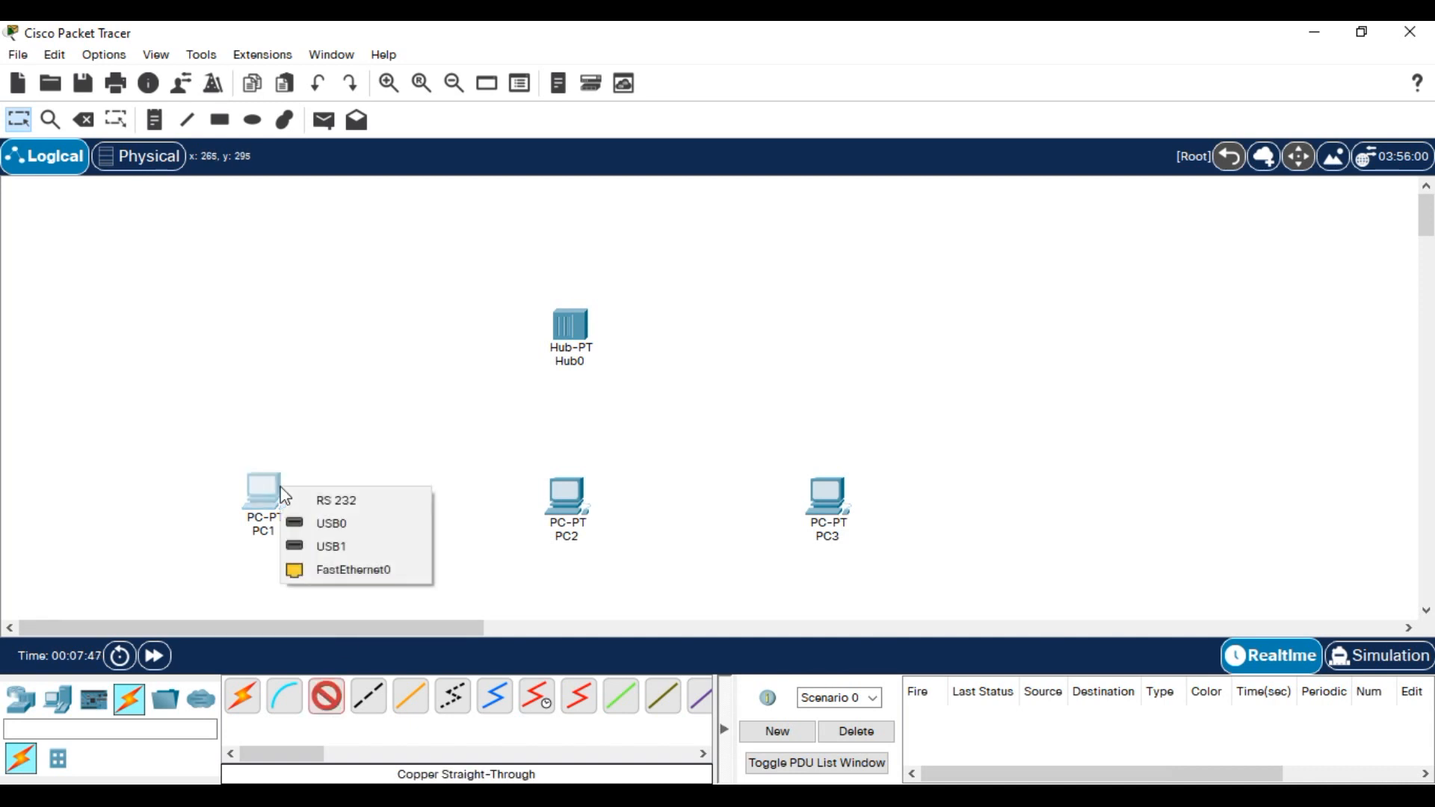
click(346, 572)
click(576, 332)
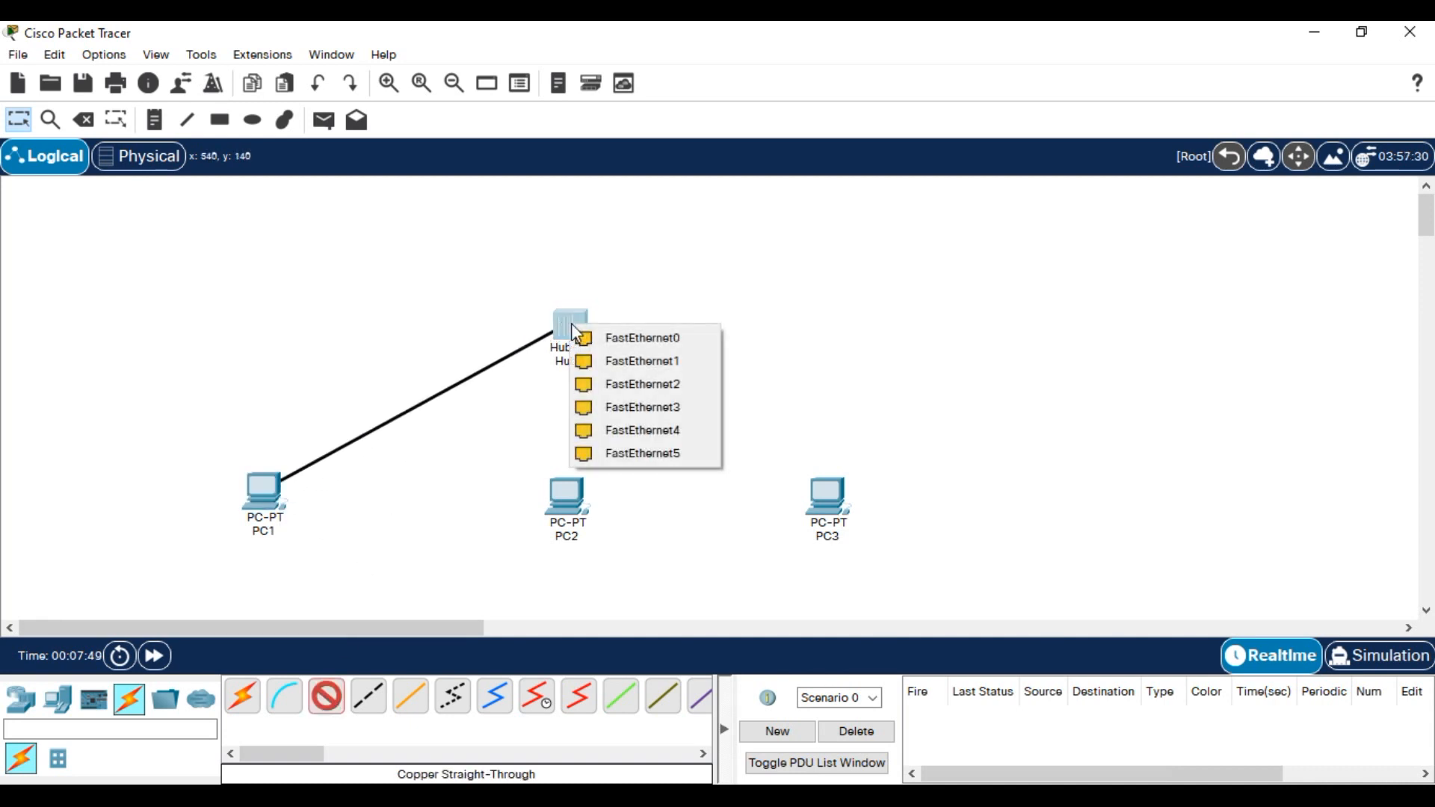
click(632, 338)
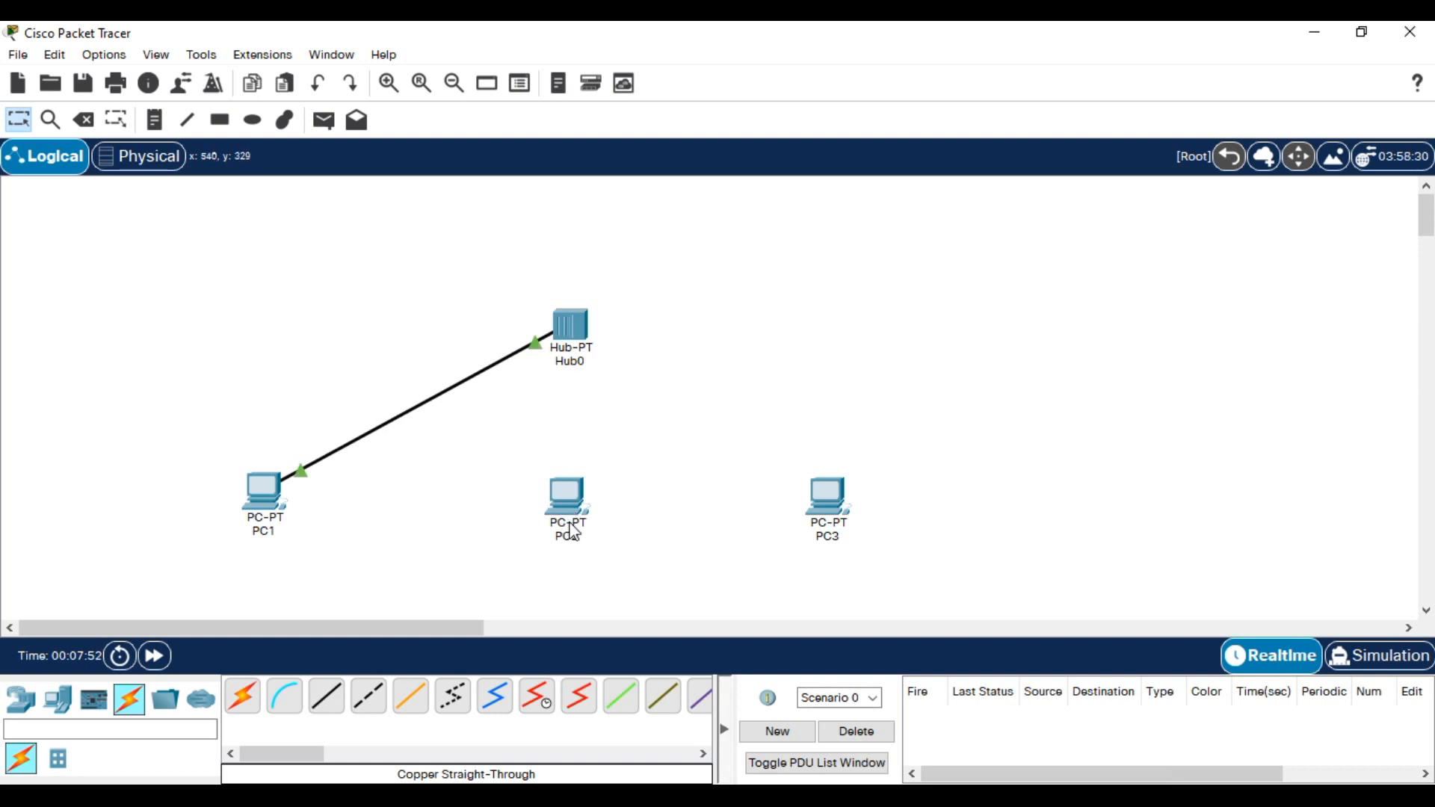
- Connect PC2's FastEthernet0 port to the hub's FastEthernet1 port with a copper straight-through cable
click(327, 696)
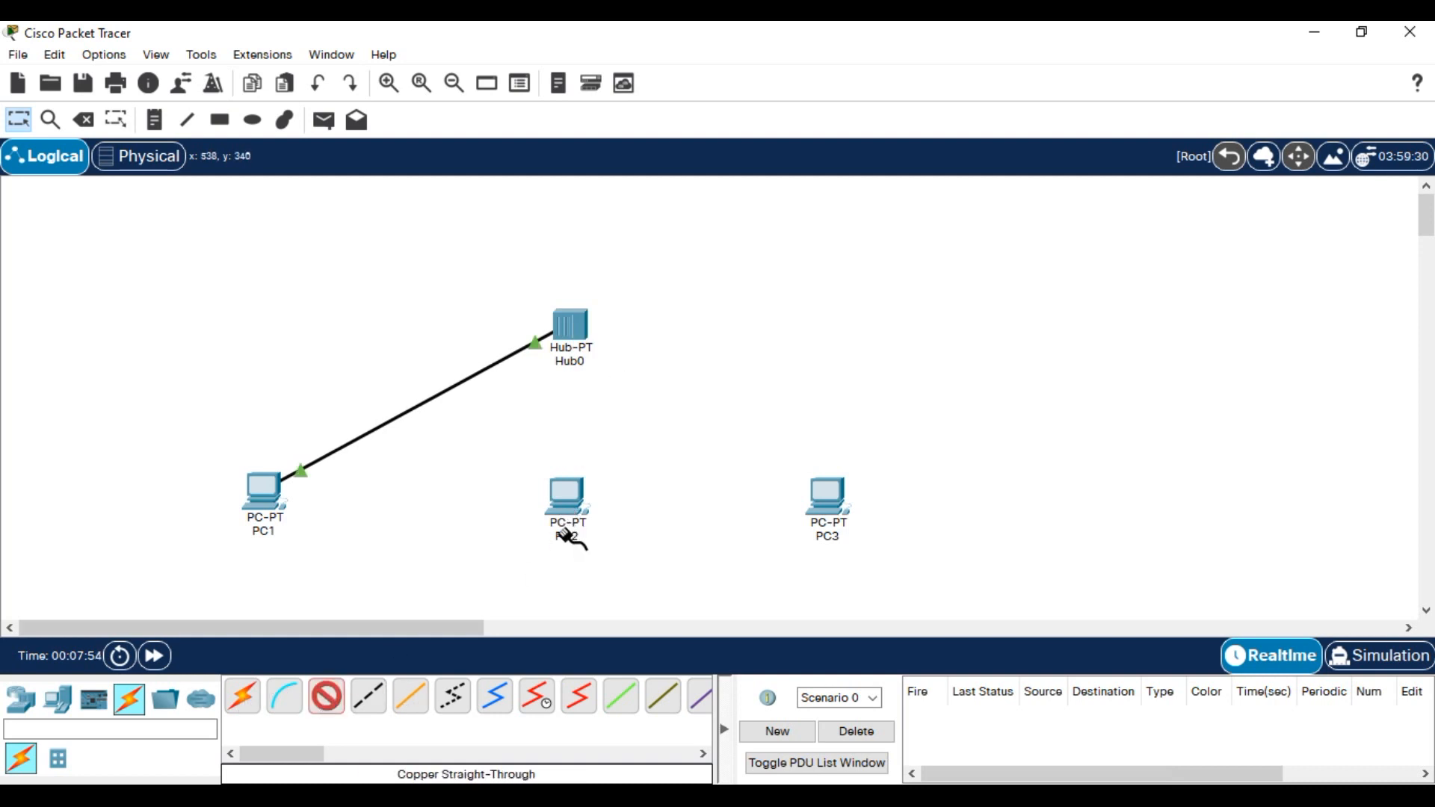
click(564, 494)
click(620, 579)
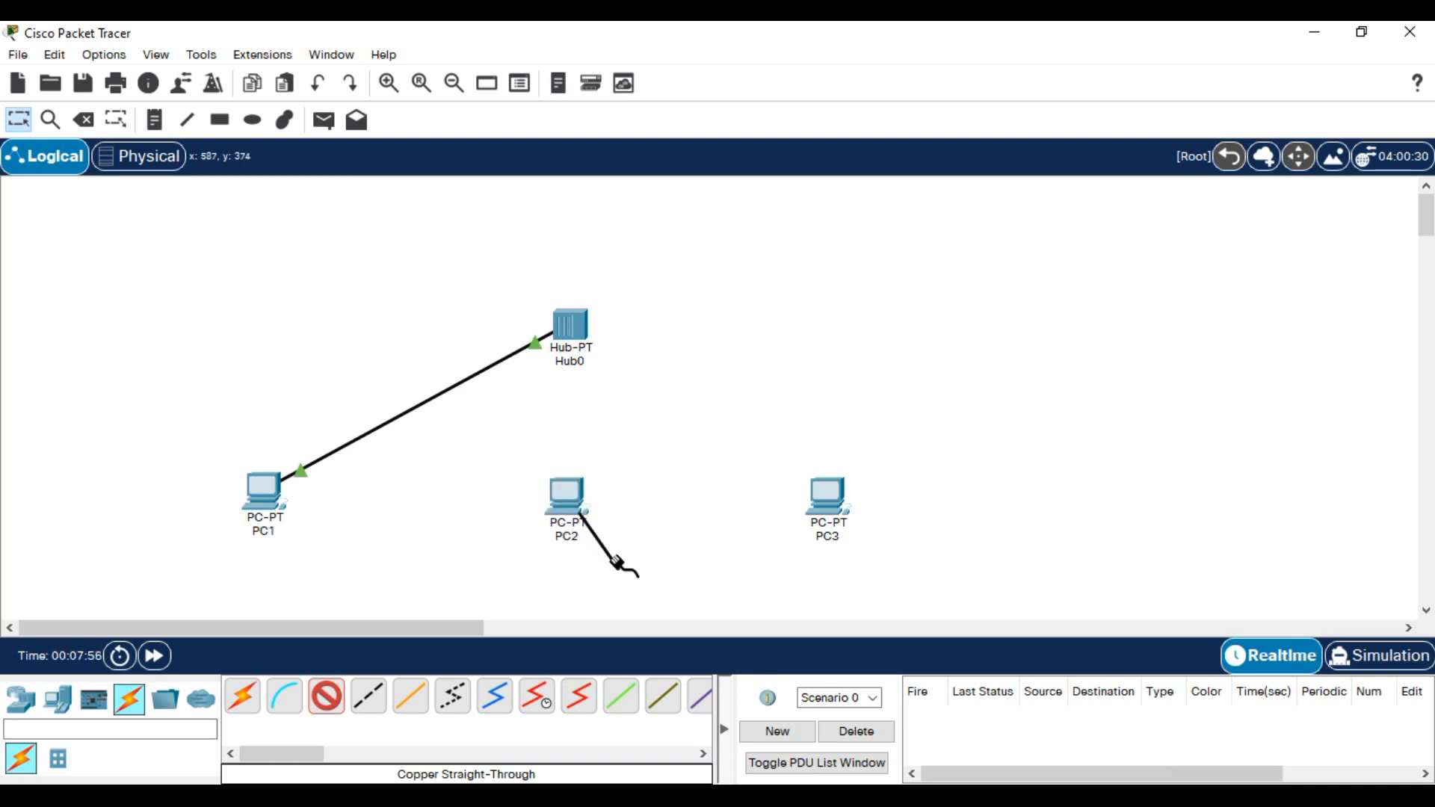
click(573, 321)
click(618, 335)
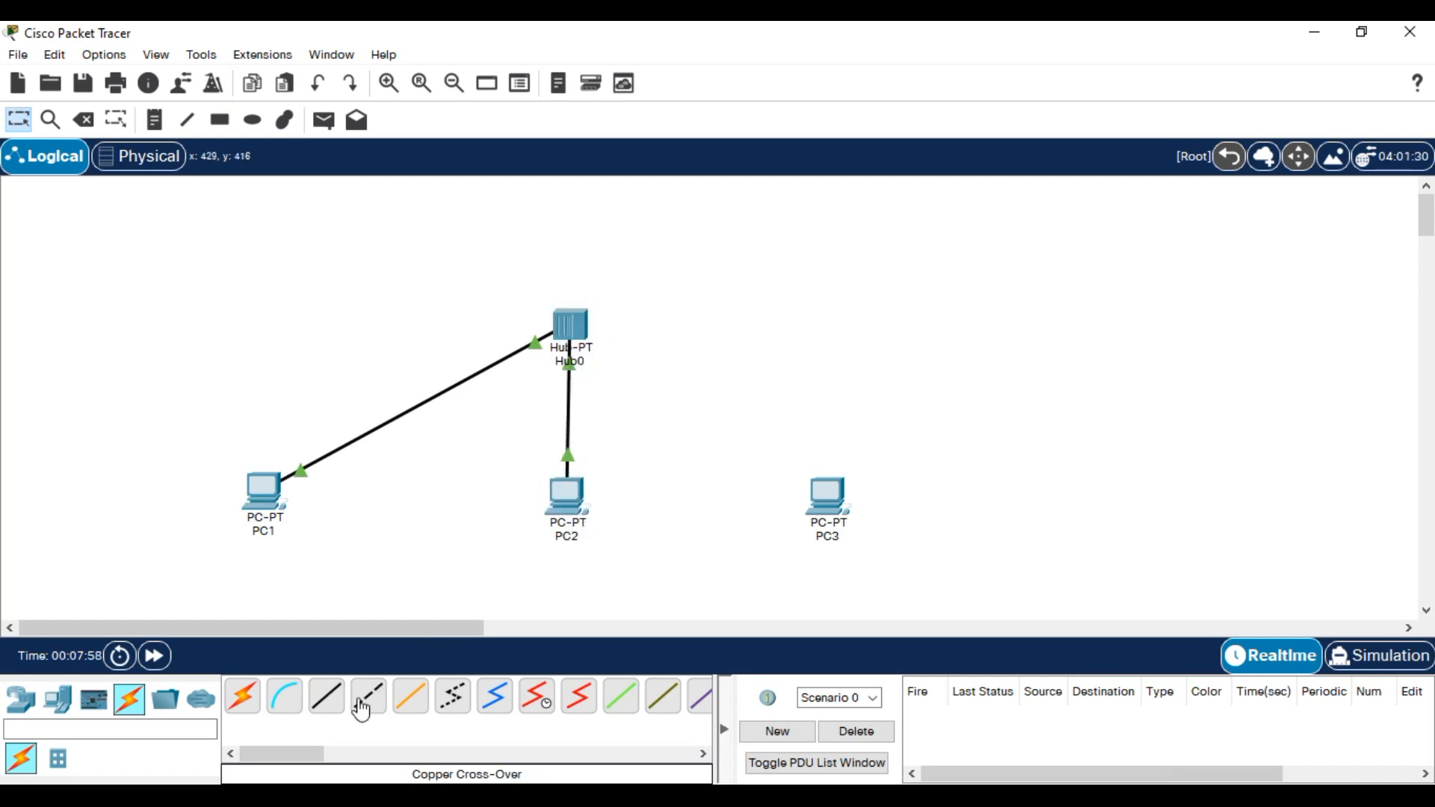
- Connect the hub's FastEthernet2 port to PC3's FastEthernet0 port with a copper straight-through cable
click(326, 696)
click(582, 336)
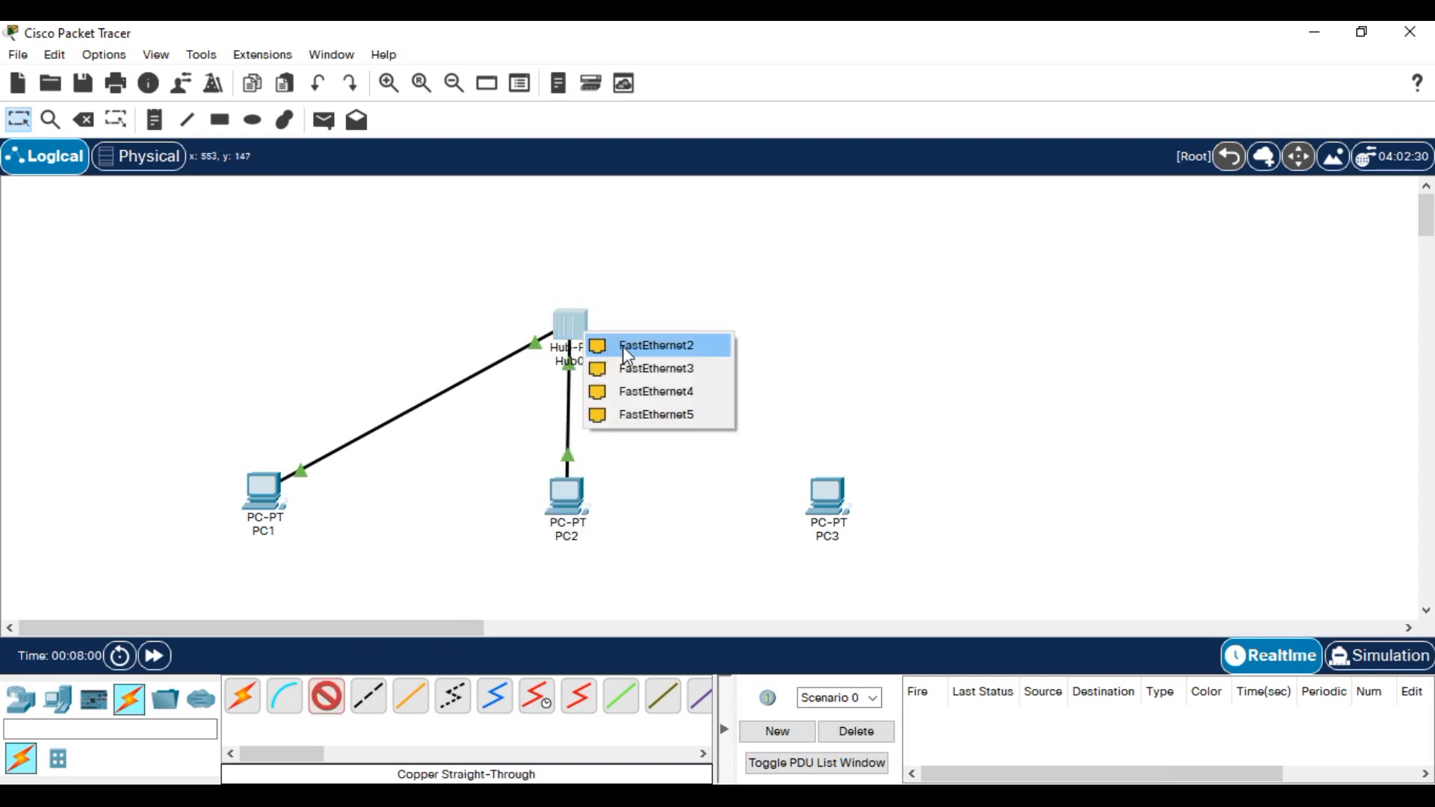
click(622, 348)
click(827, 495)
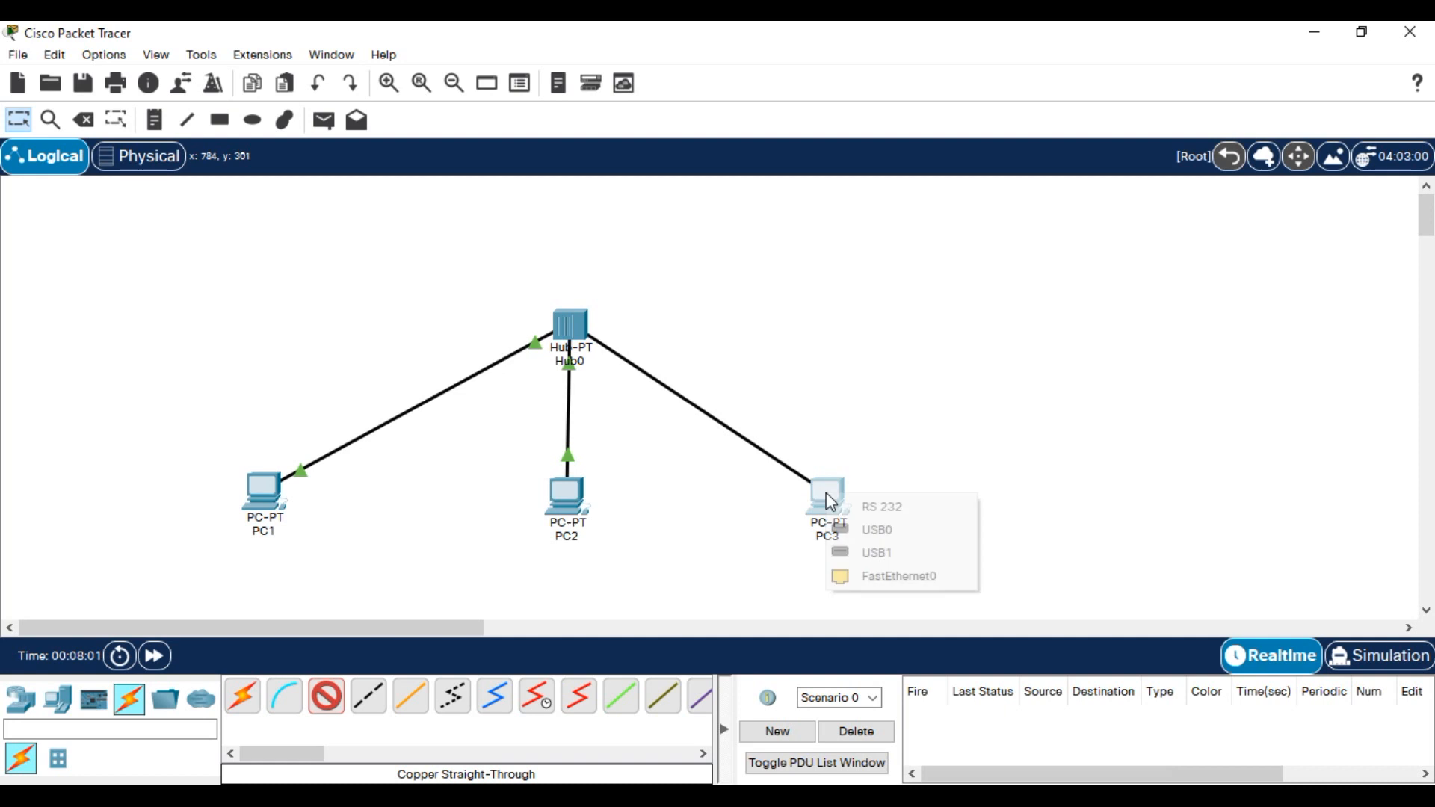
click(904, 576)
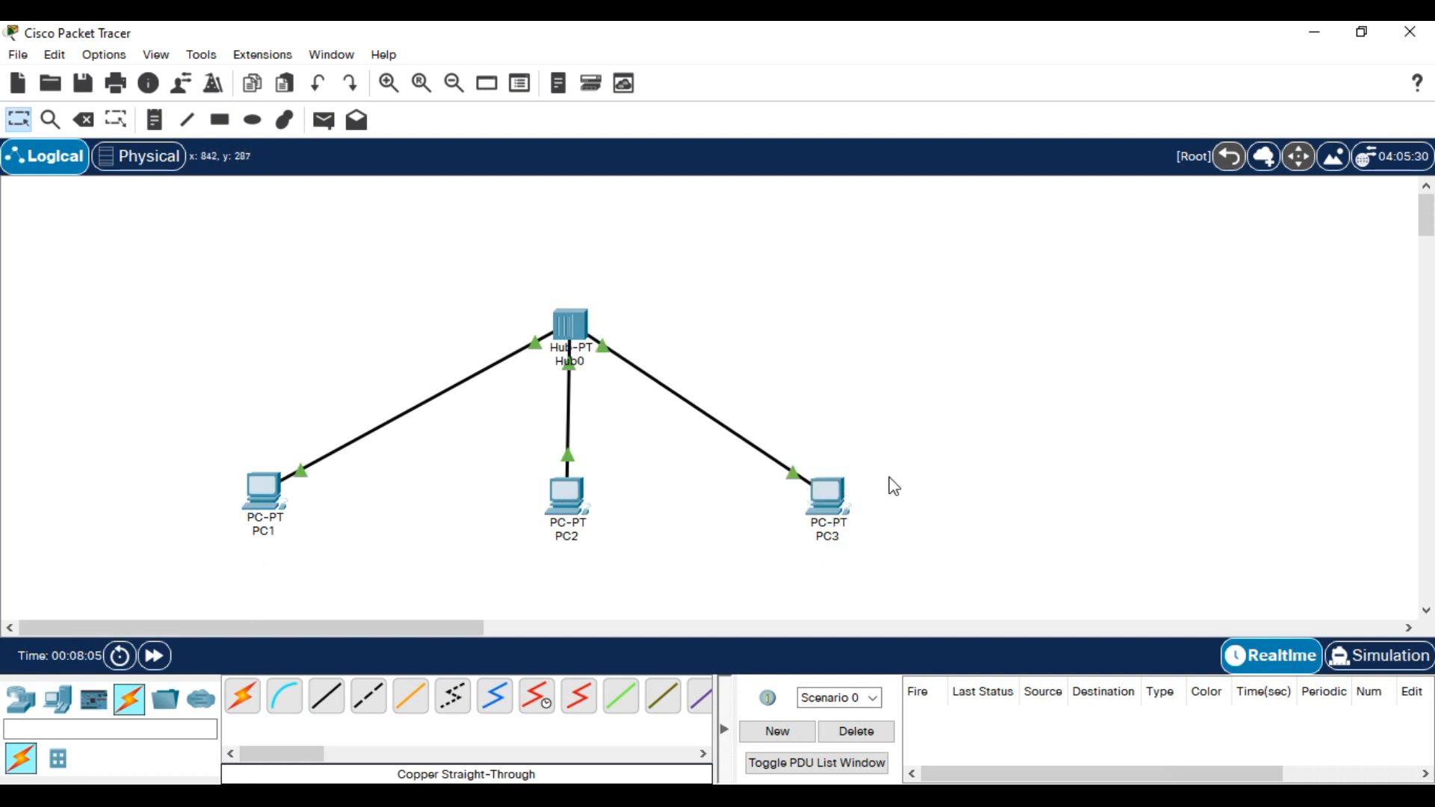
- Assign PC1 the static IPv4 address 192.168.100.1 with subnet mask 255.255.255.0, and close its configuration window
mouse_move(262, 514)
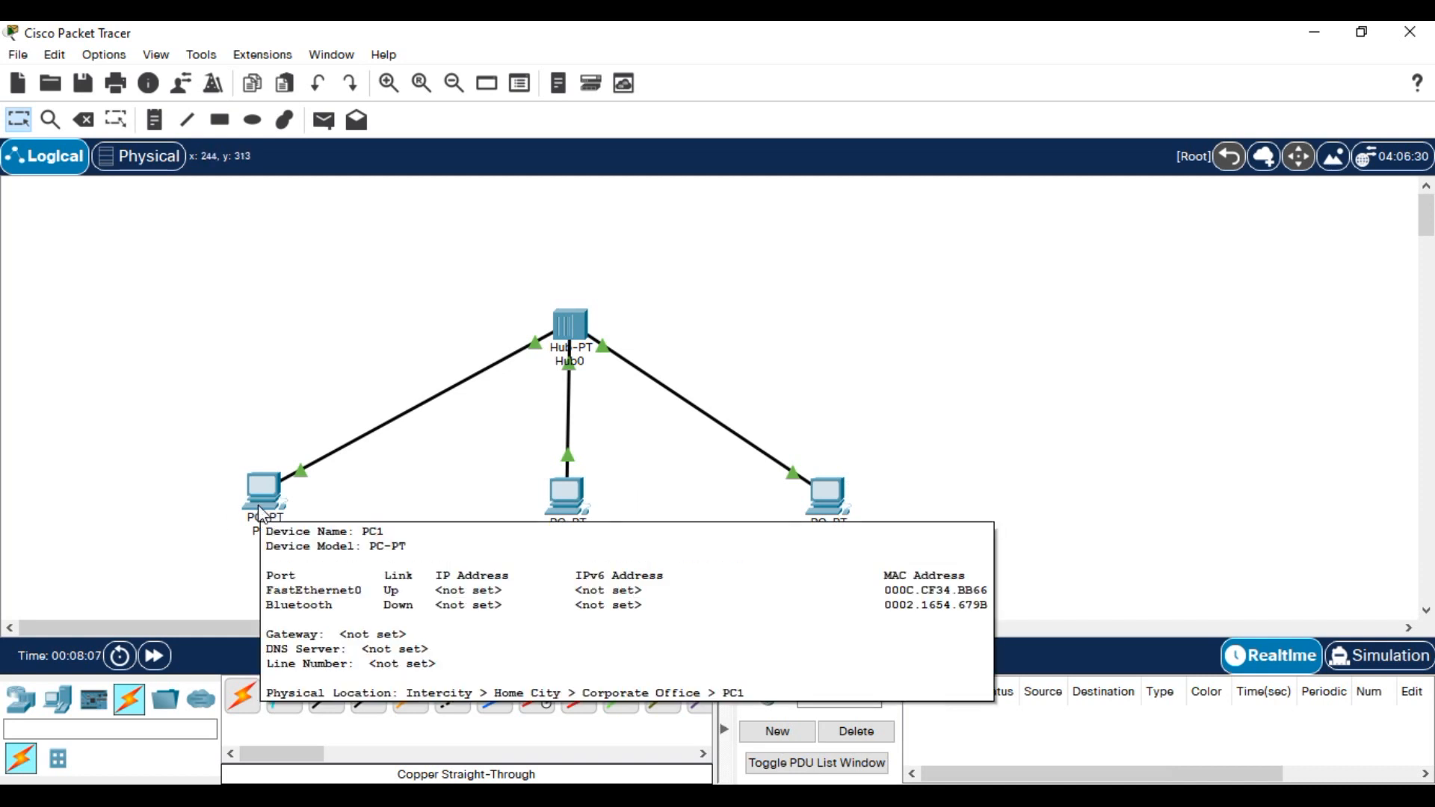
click(262, 514)
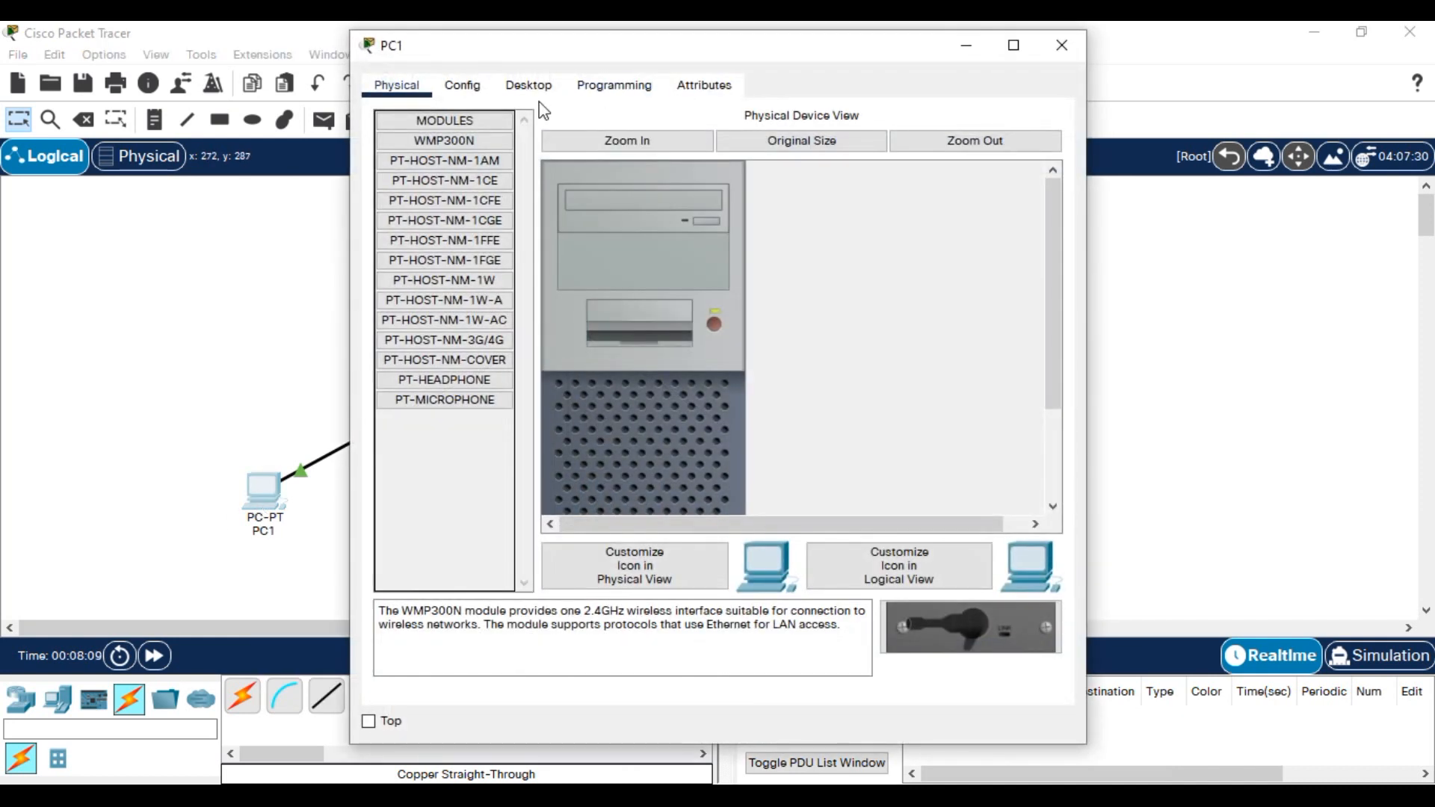
click(540, 93)
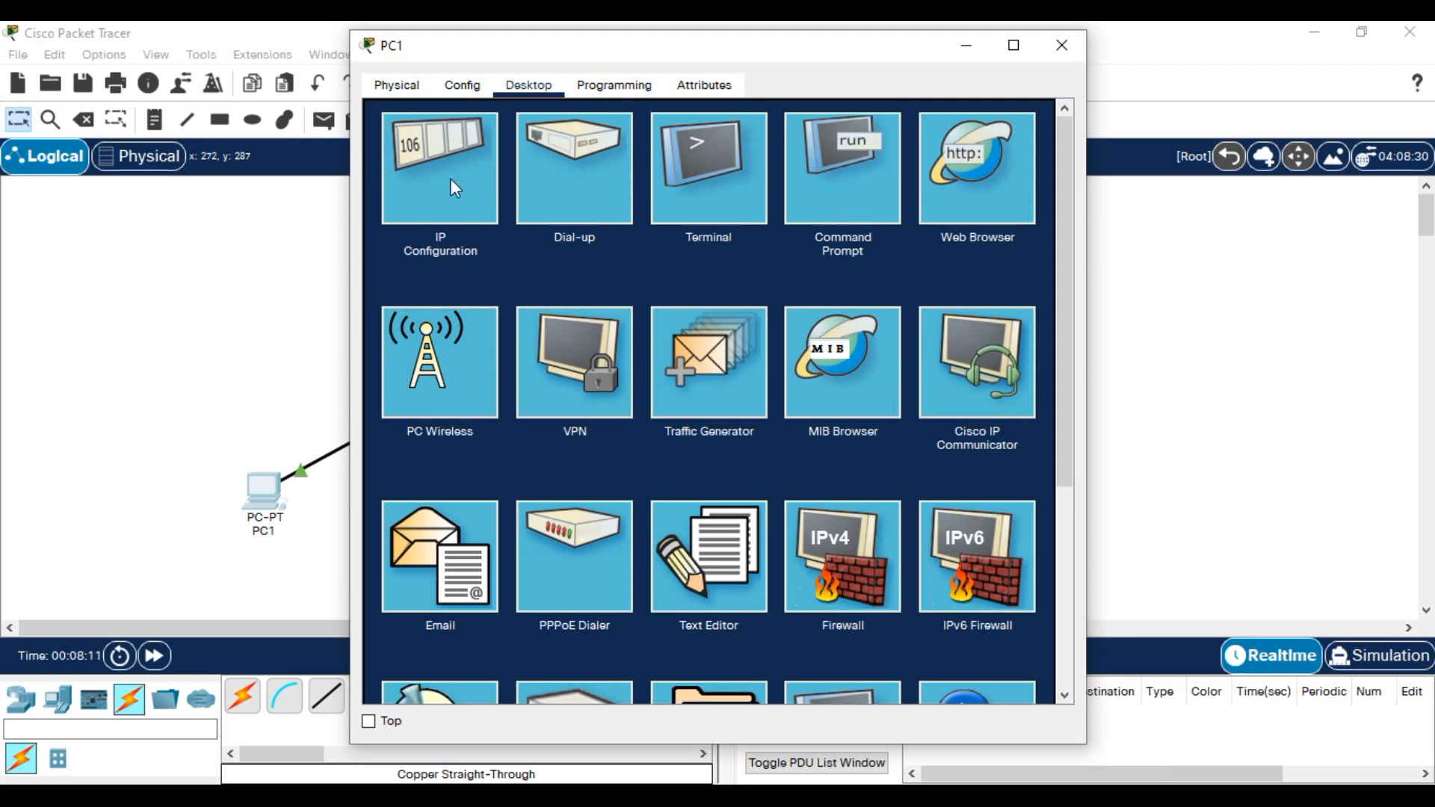
click(437, 233)
click(640, 233)
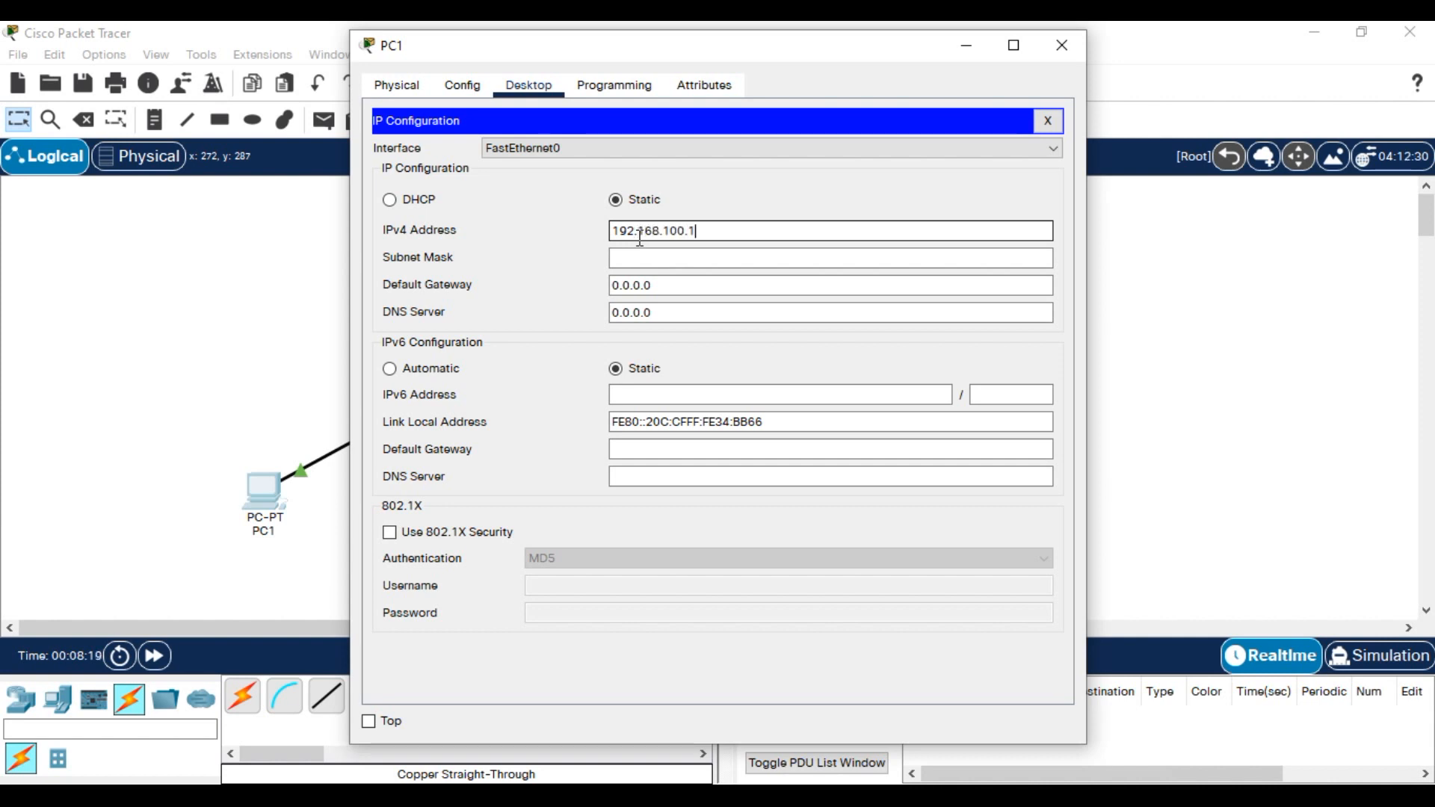
key(Tab)
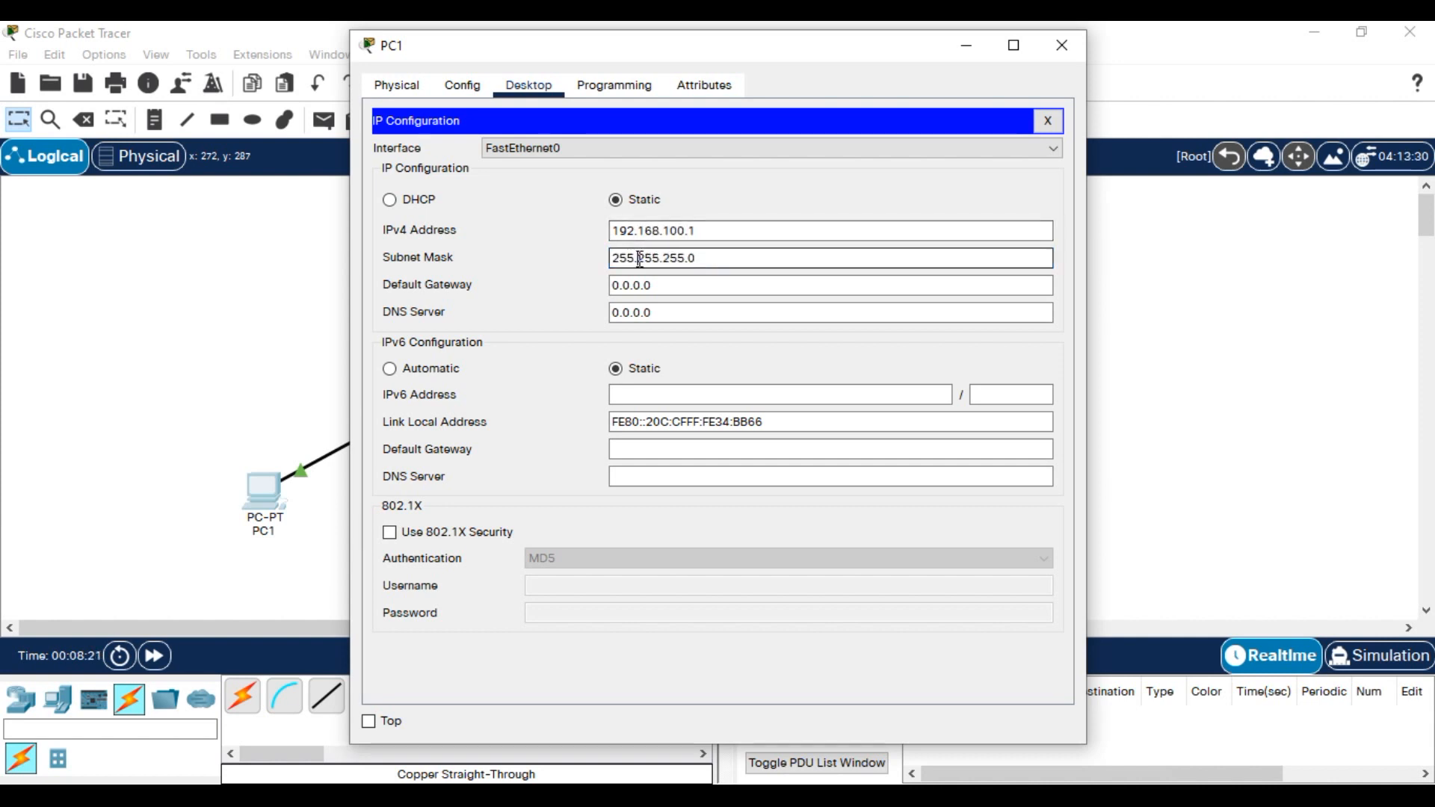
drag(612, 231, 708, 231)
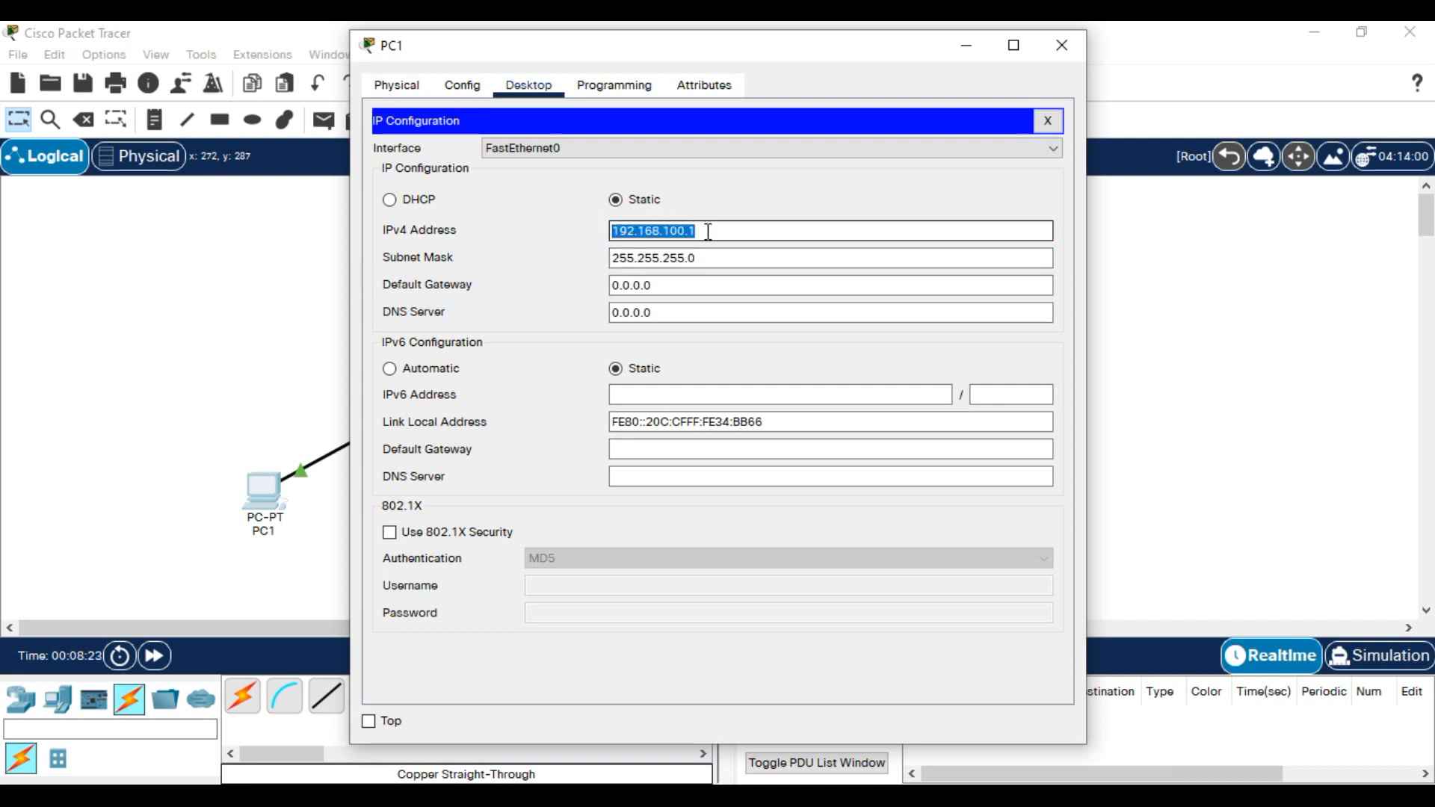
click(660, 258)
drag(632, 260, 722, 231)
click(722, 231)
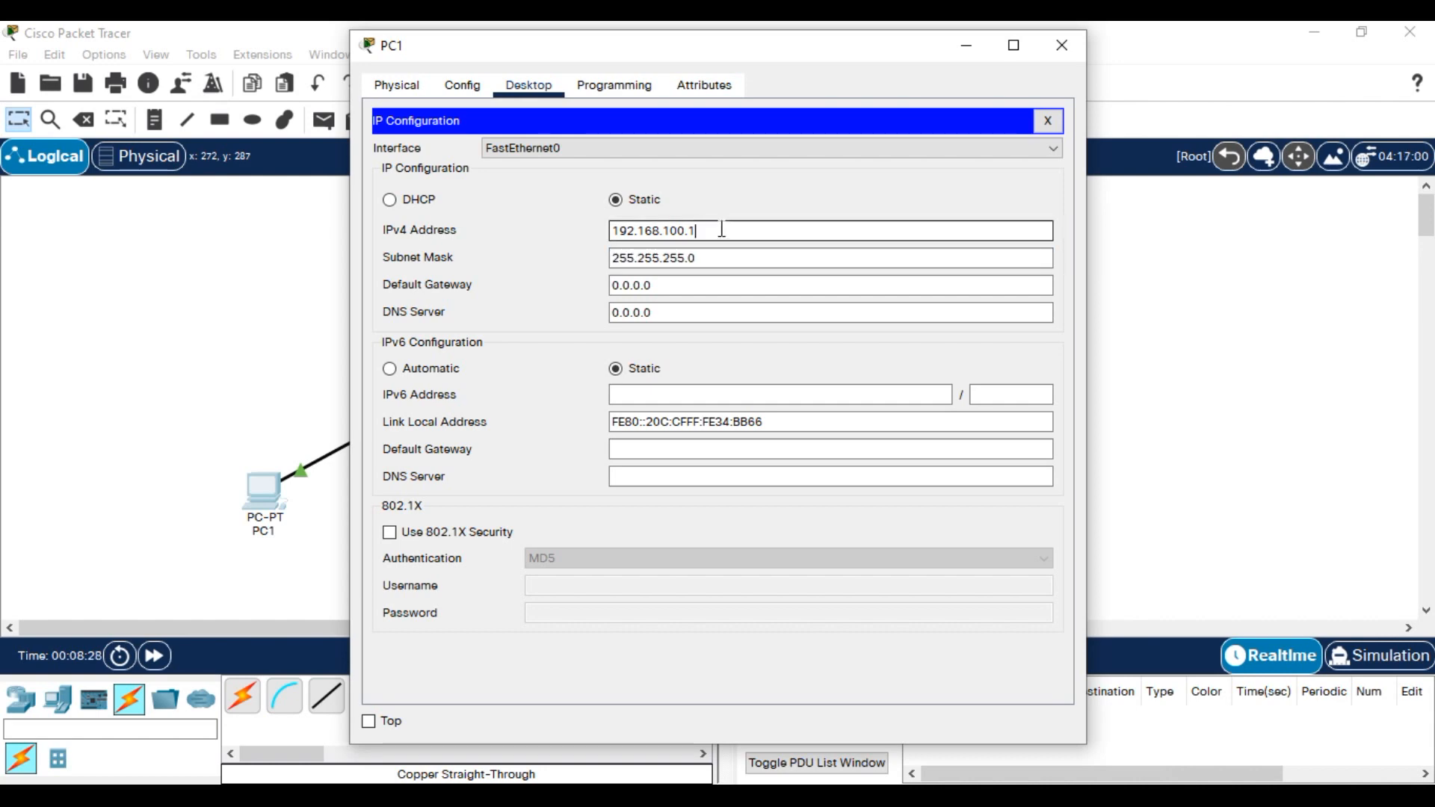
click(1047, 121)
click(1061, 45)
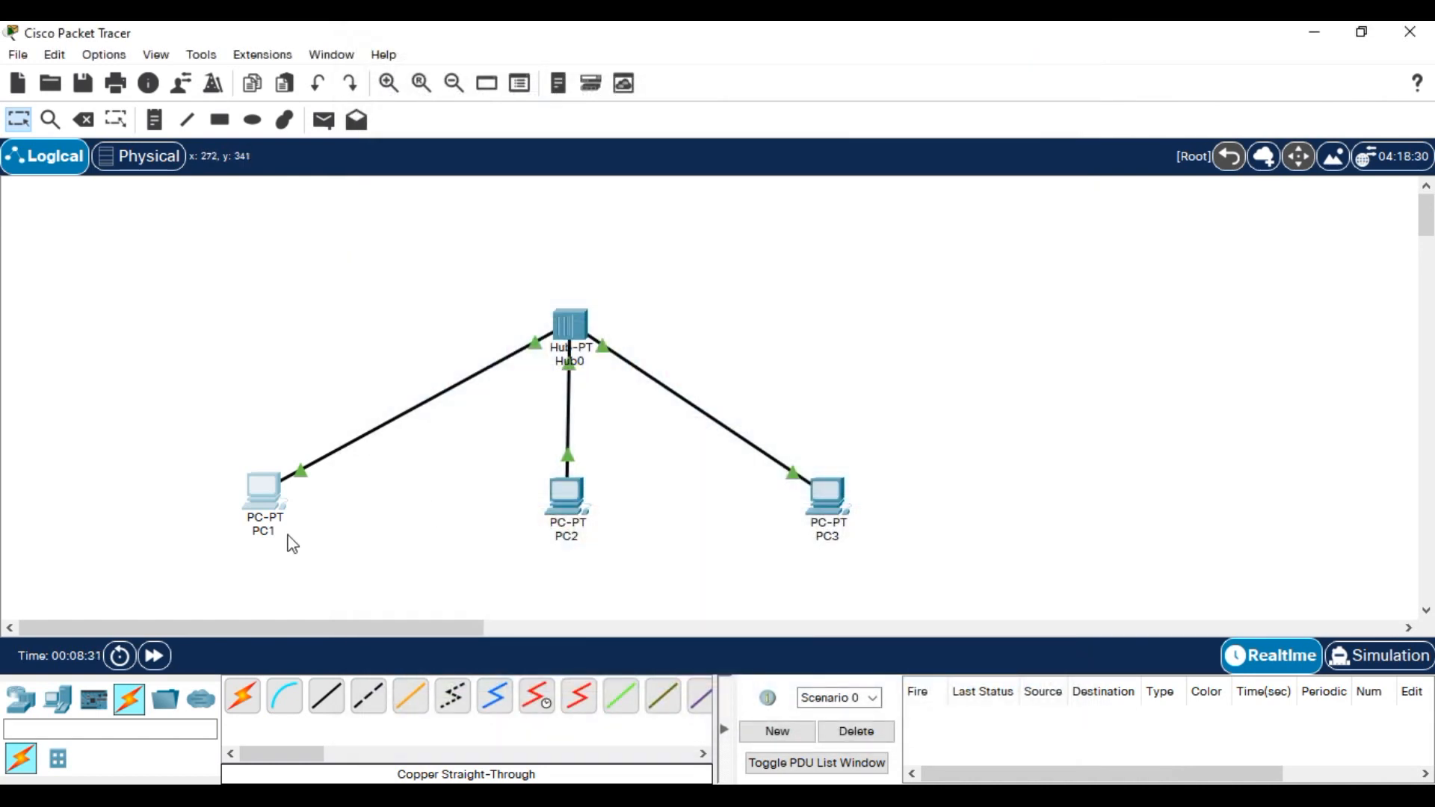
- Assign PC2 the static IPv4 address 192.168.100.2 with the default subnet mask, and close its configuration window
click(566, 495)
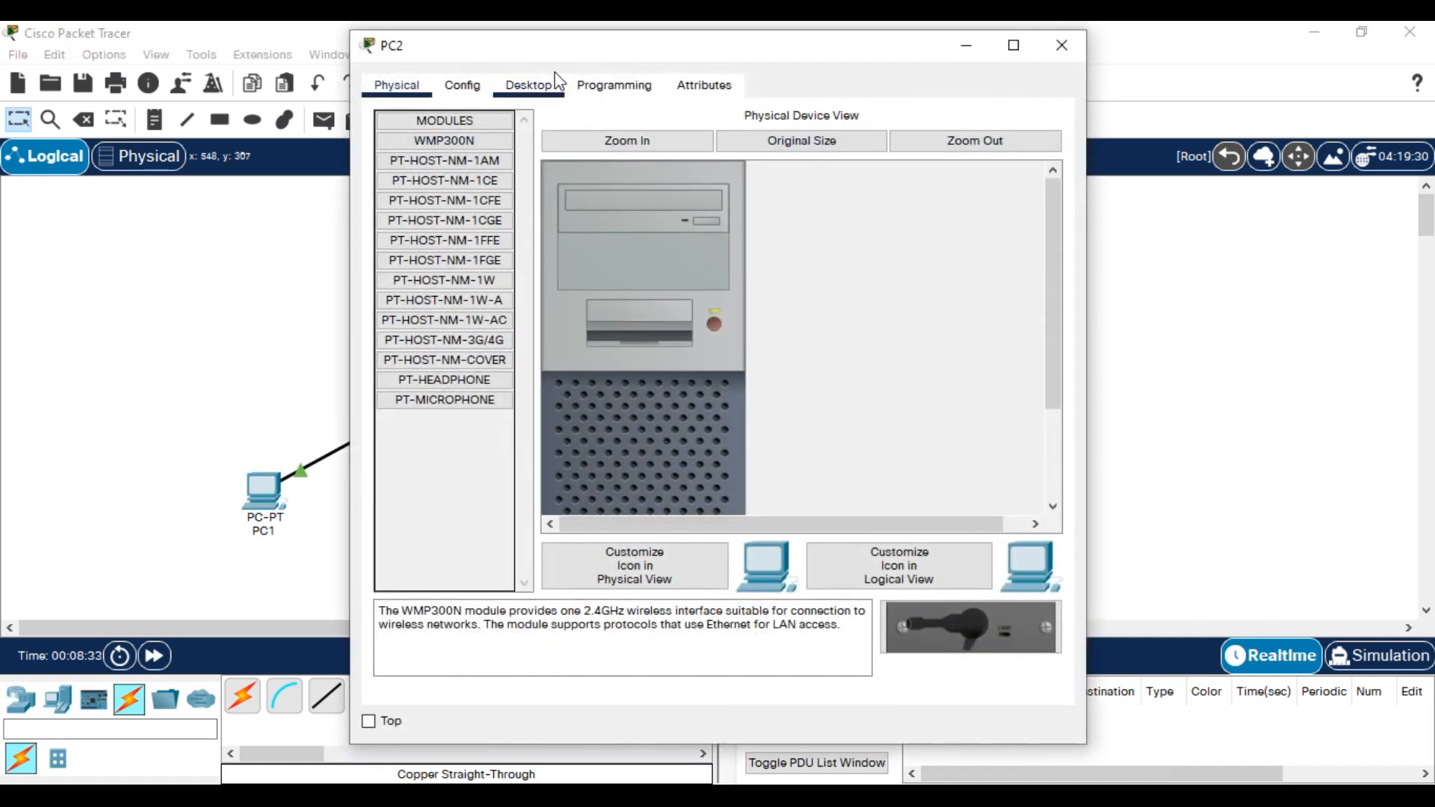
click(523, 87)
click(462, 199)
click(785, 230)
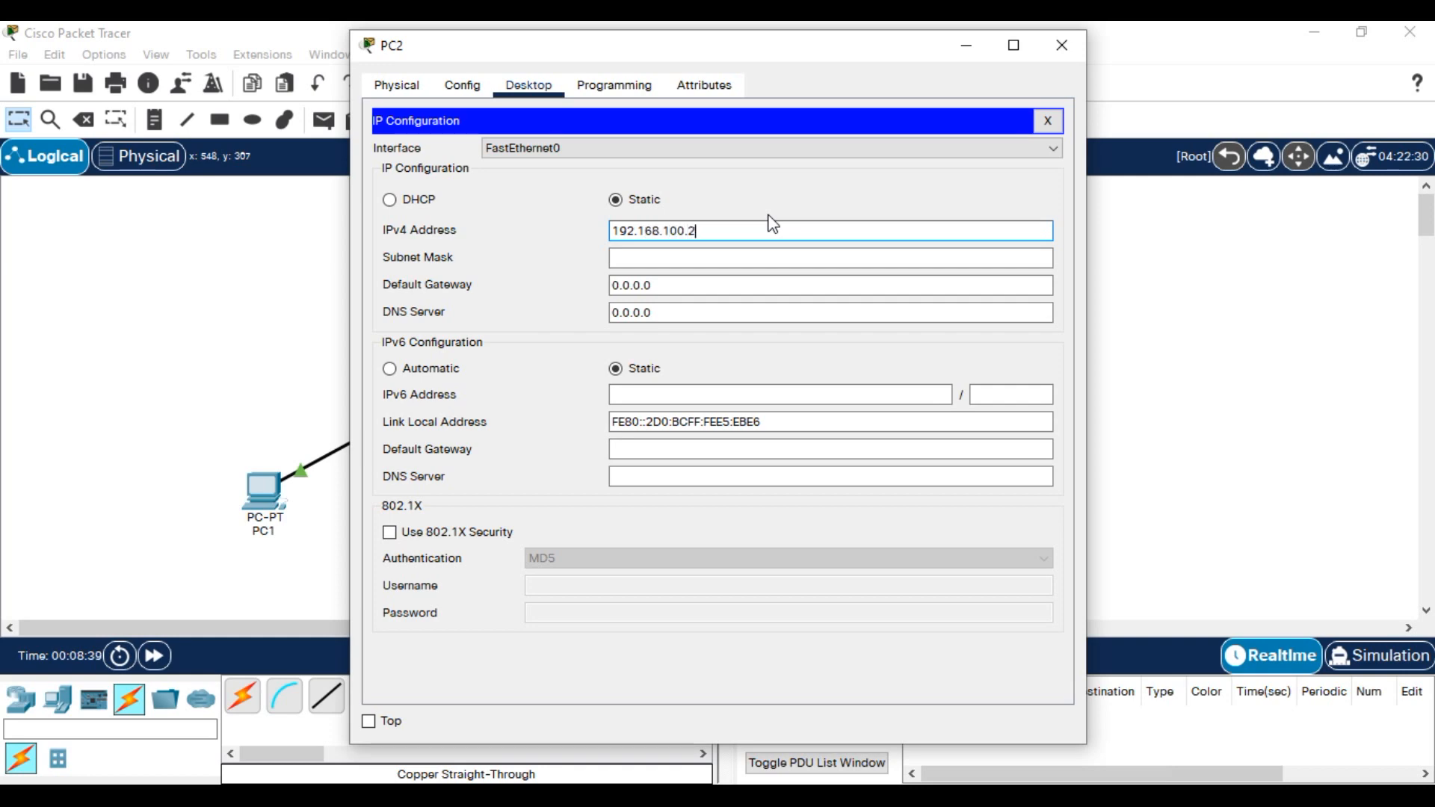
key(Tab)
click(1047, 120)
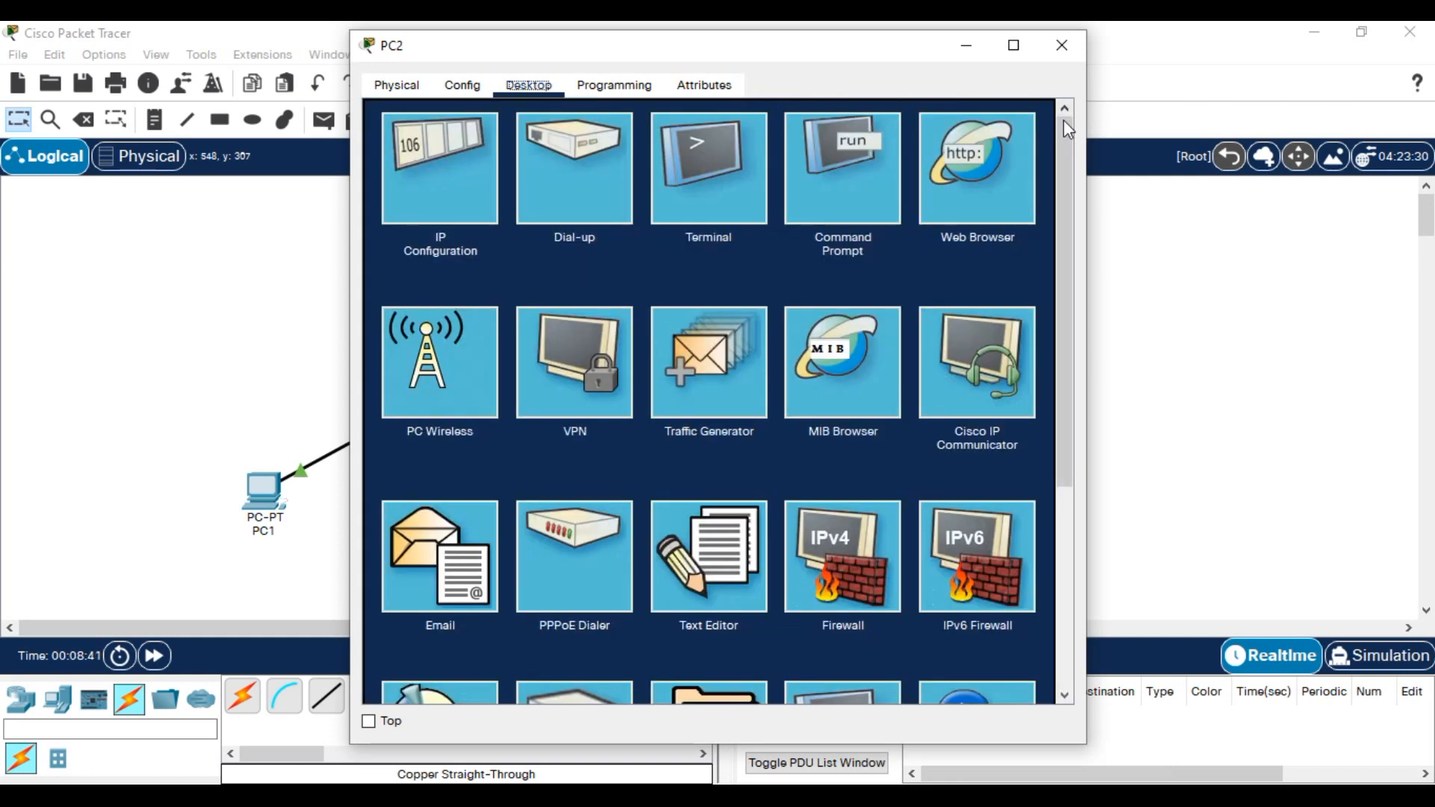
click(1062, 45)
- Assign PC3 the static IPv4 address 192.168.100.3 with subnet mask 255.255.255.0, and close its configuration window
click(828, 489)
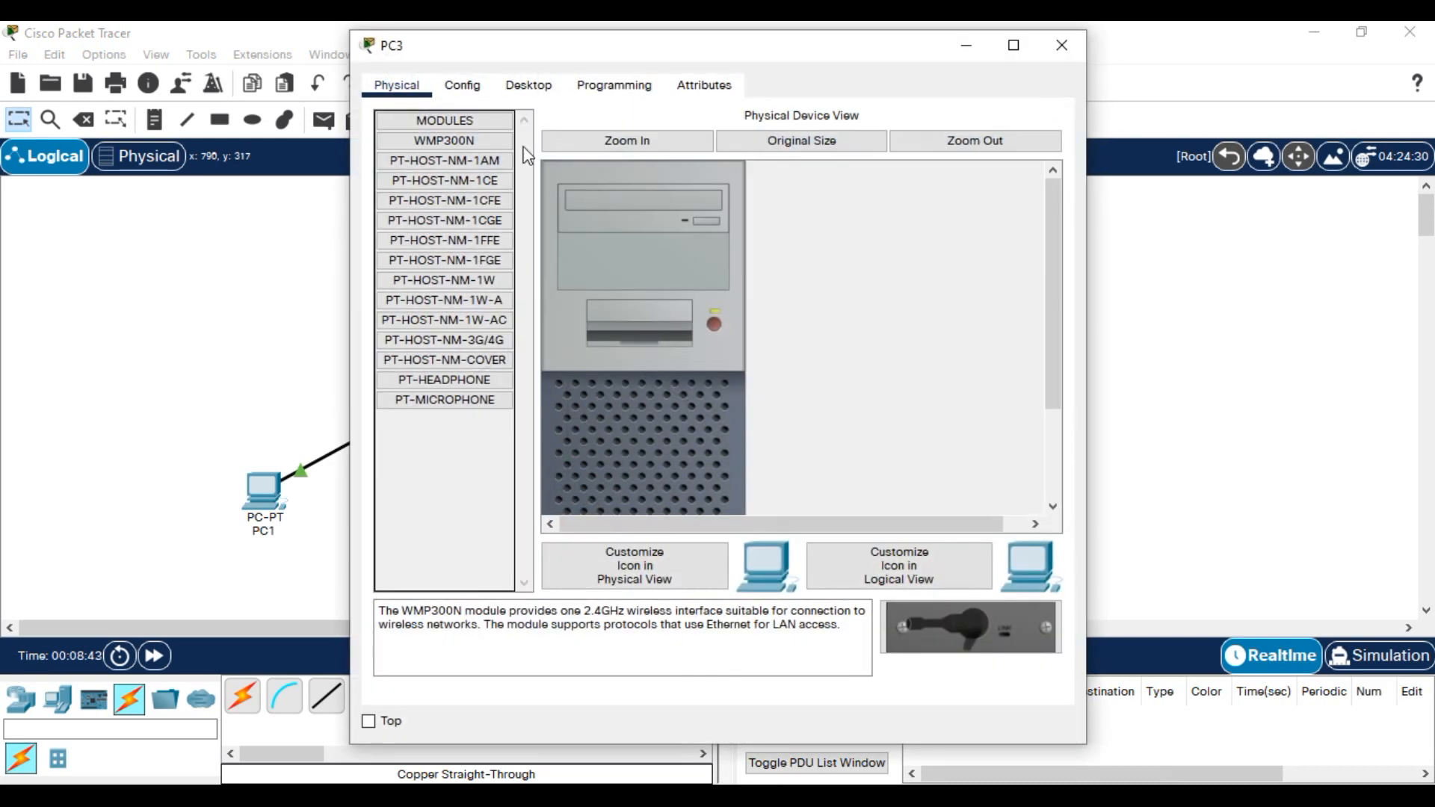
click(528, 90)
click(448, 177)
click(682, 230)
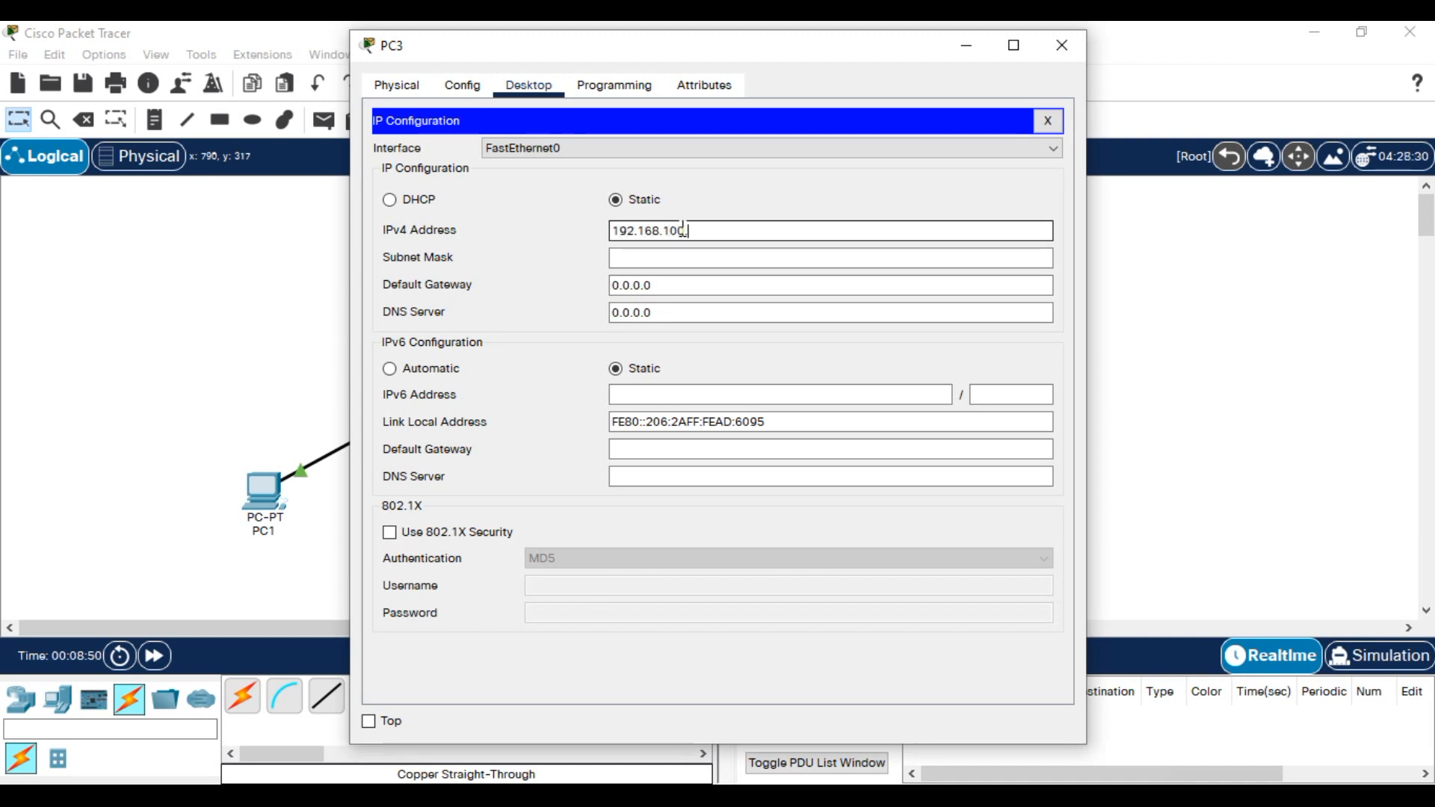
key(Tab)
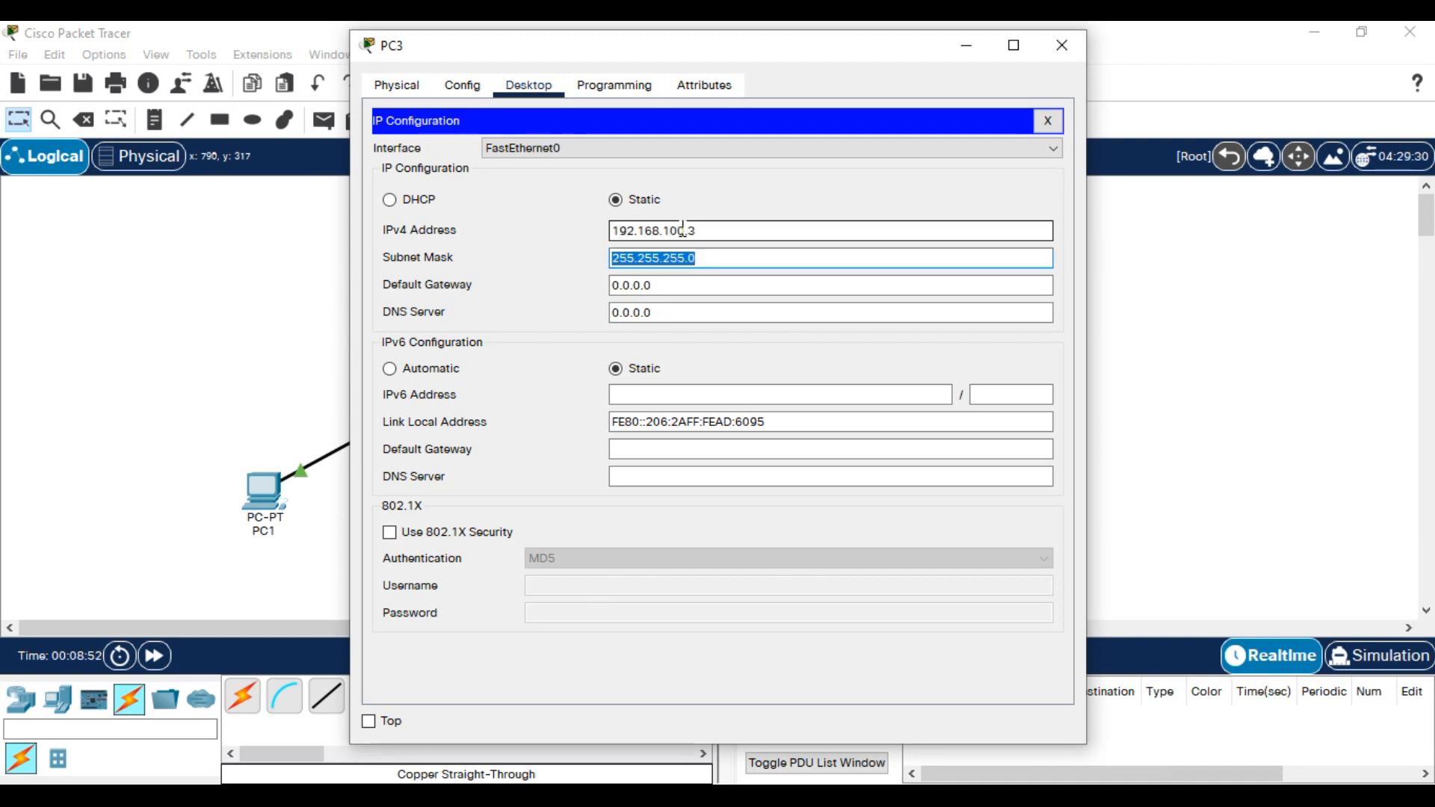
click(837, 169)
click(1045, 119)
click(1061, 46)
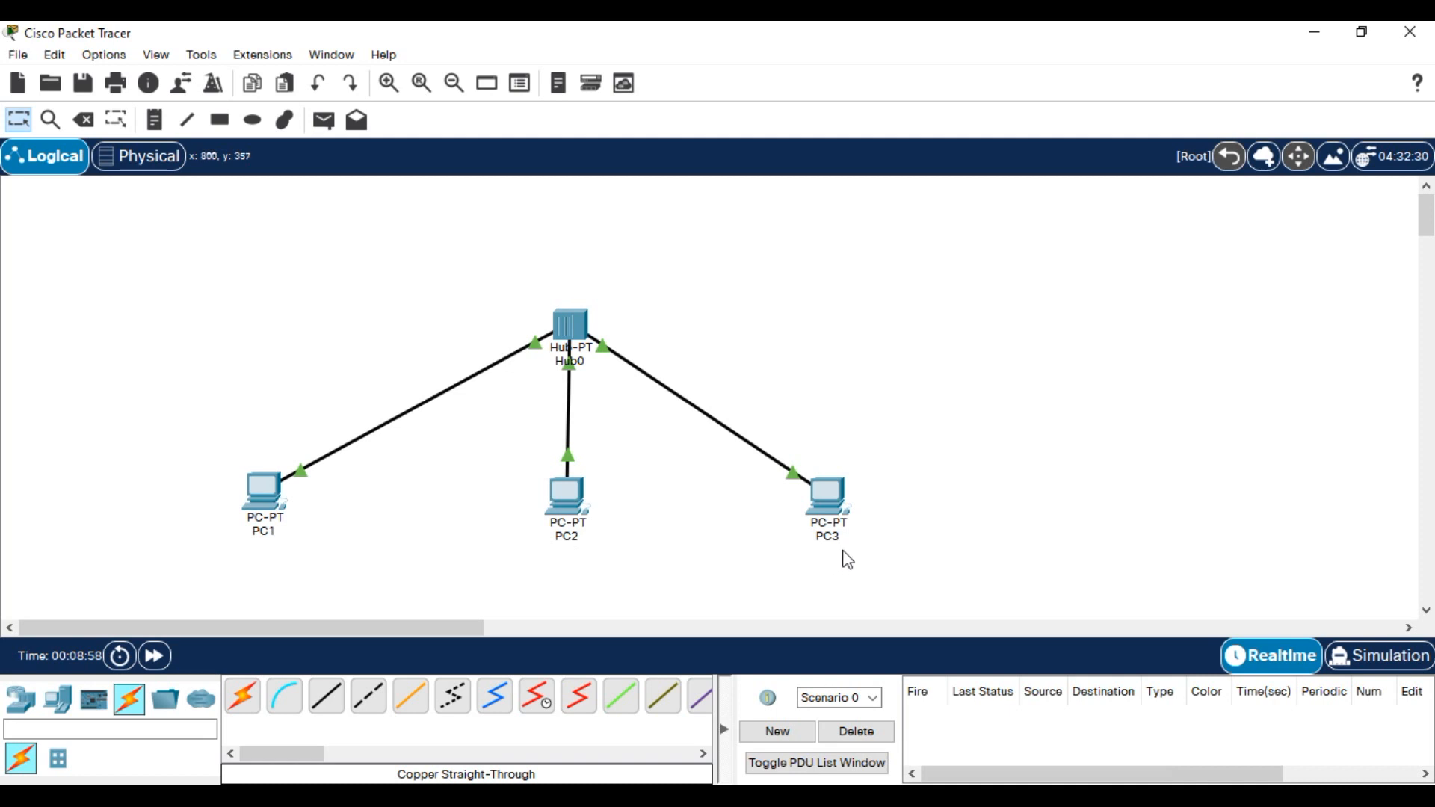
- Shift PC3 slightly up and PC2 slightly to the right in the topology
mouse_move(831, 491)
mouse_down()
mouse_move(846, 495)
mouse_move(832, 484)
mouse_up()
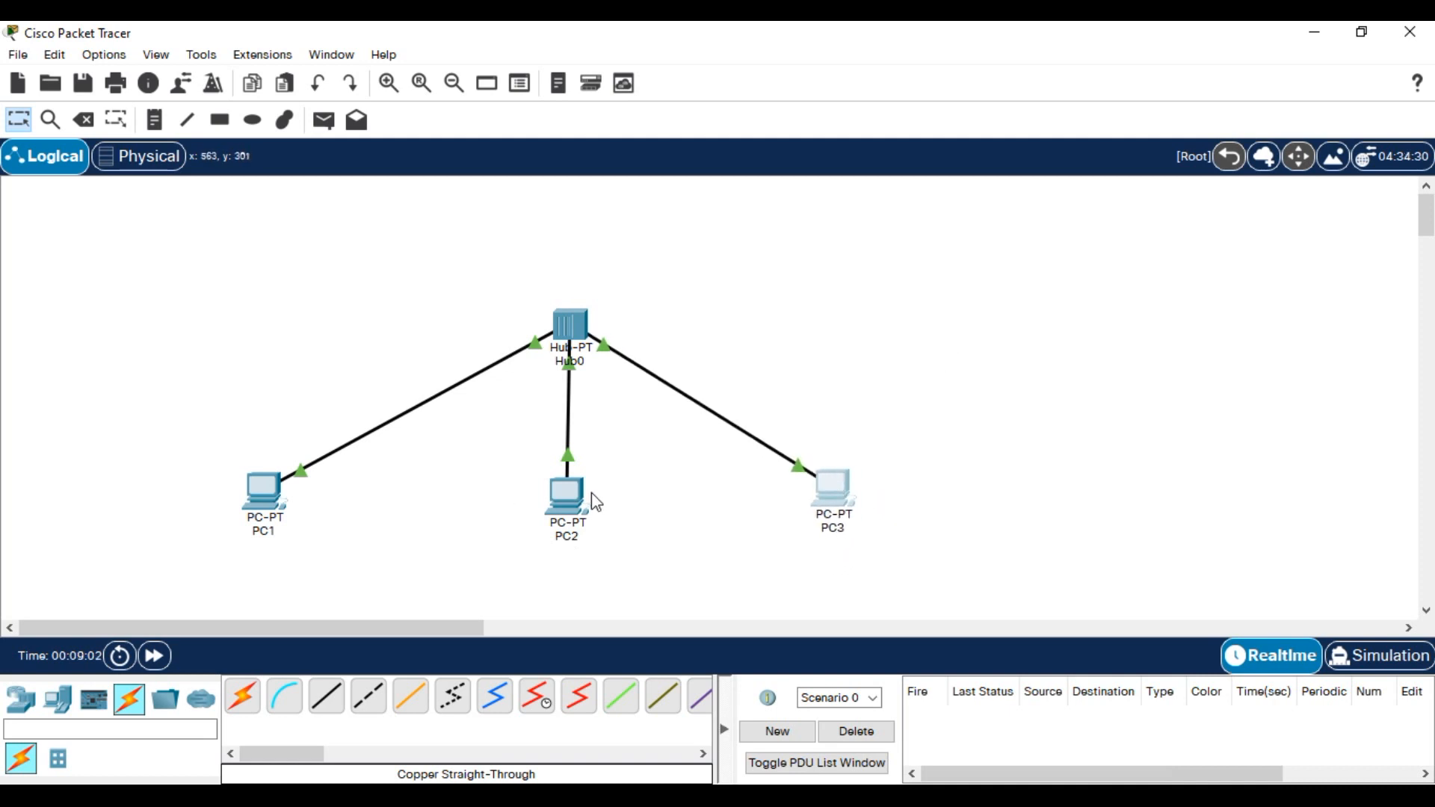
drag(572, 494, 575, 494)
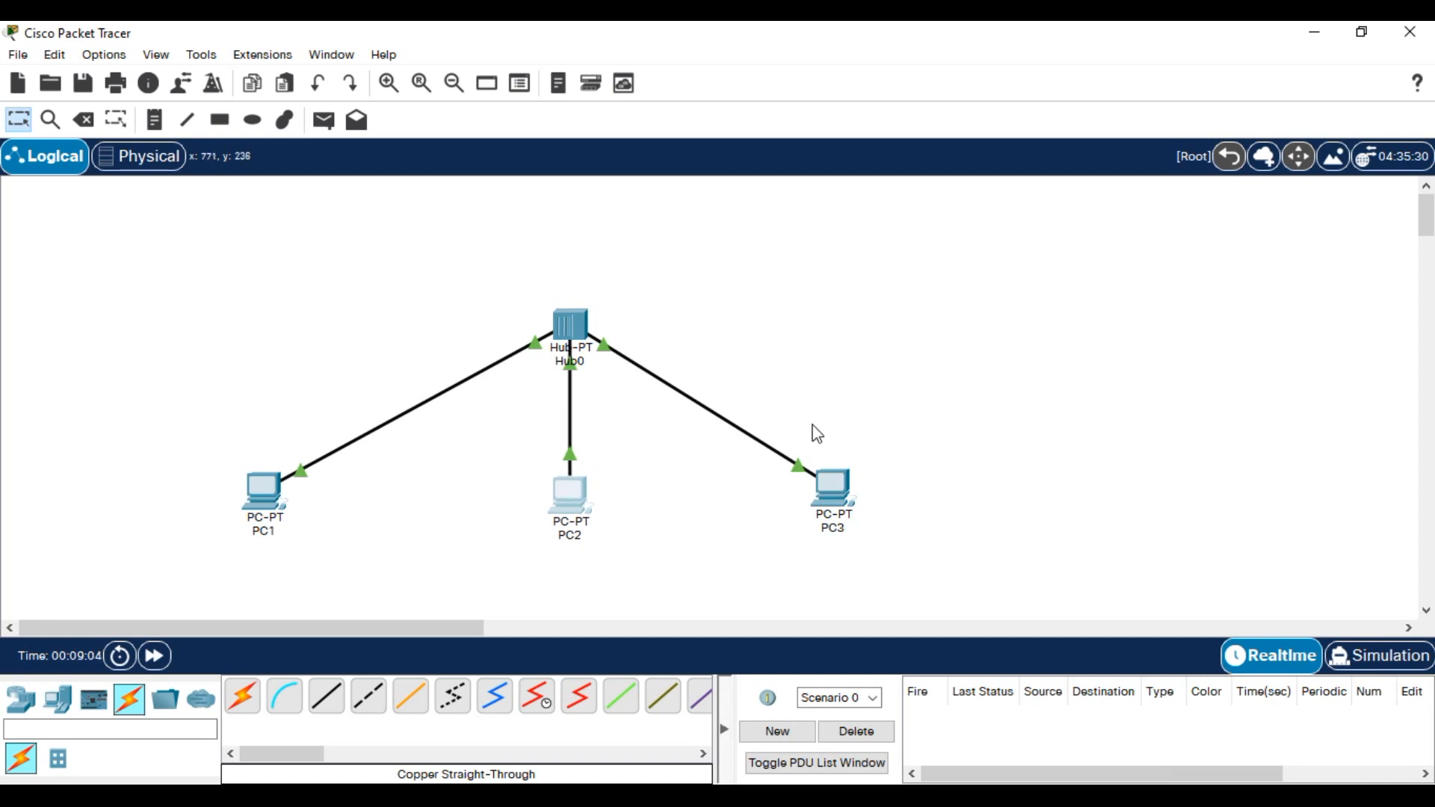
- Ping 192.168.100.3 from PC1's Command Prompt, review the replies, and close the PC1 window
click(274, 500)
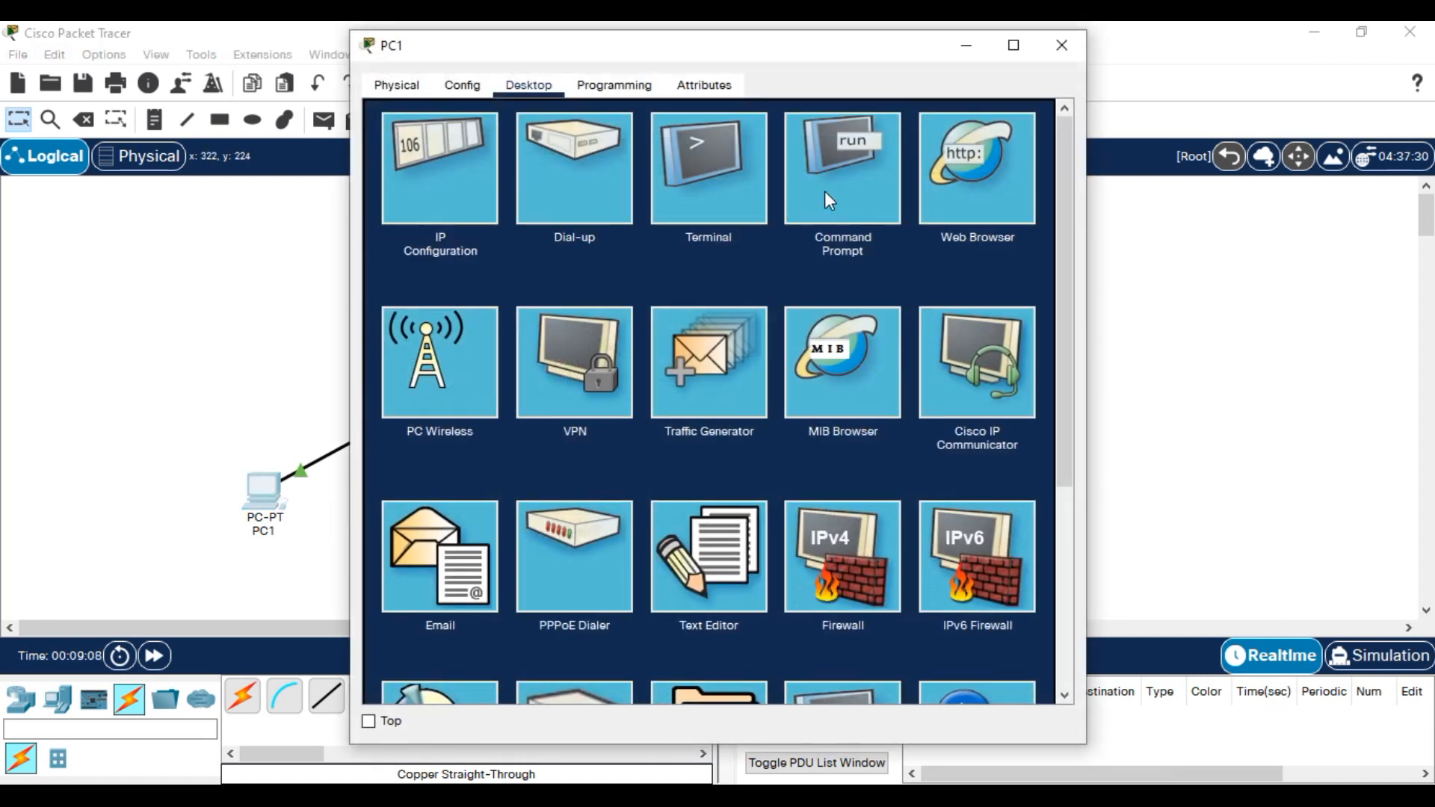
click(823, 191)
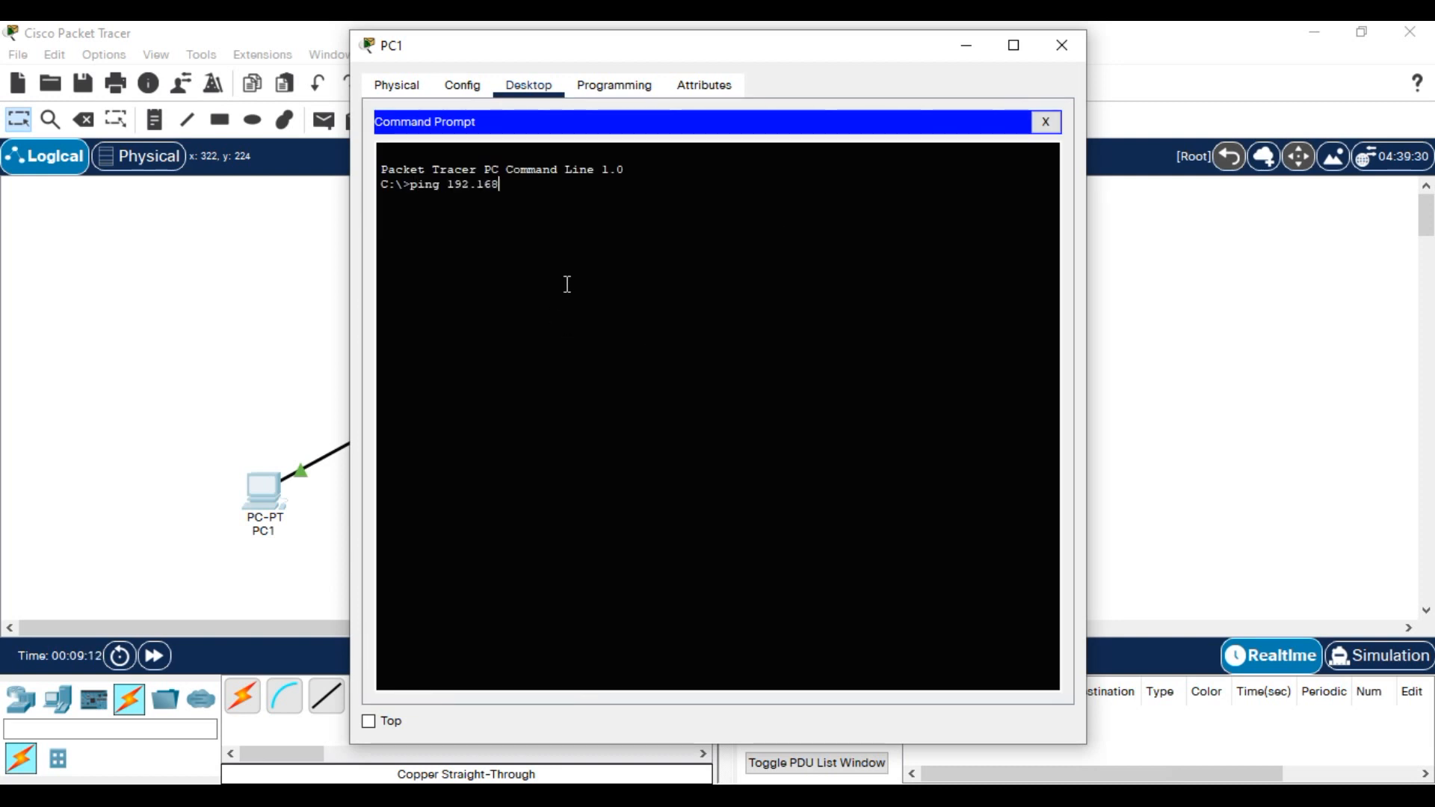
text(ping 192.168.100.3)
drag(691, 64, 1254, 148)
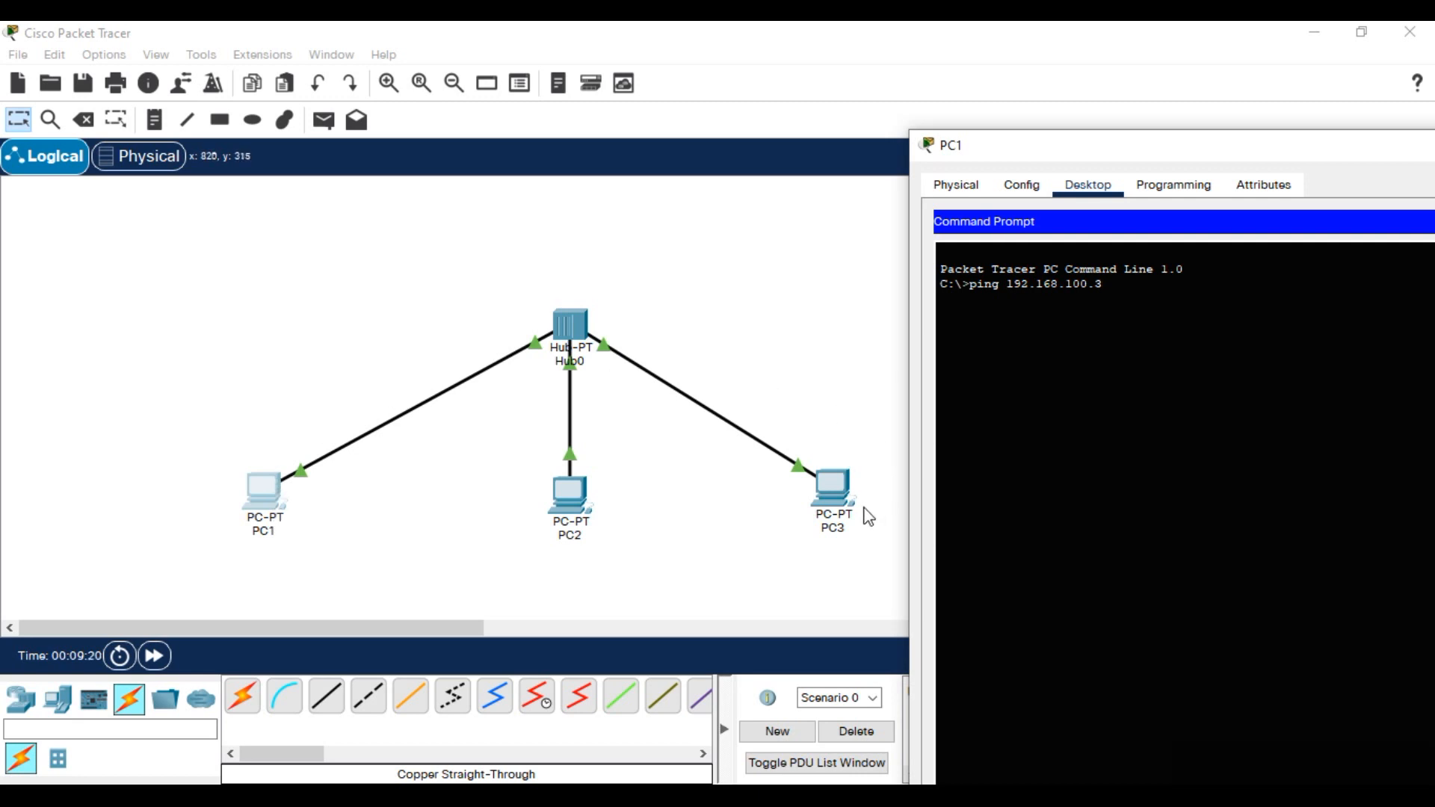
drag(1162, 159, 734, 104)
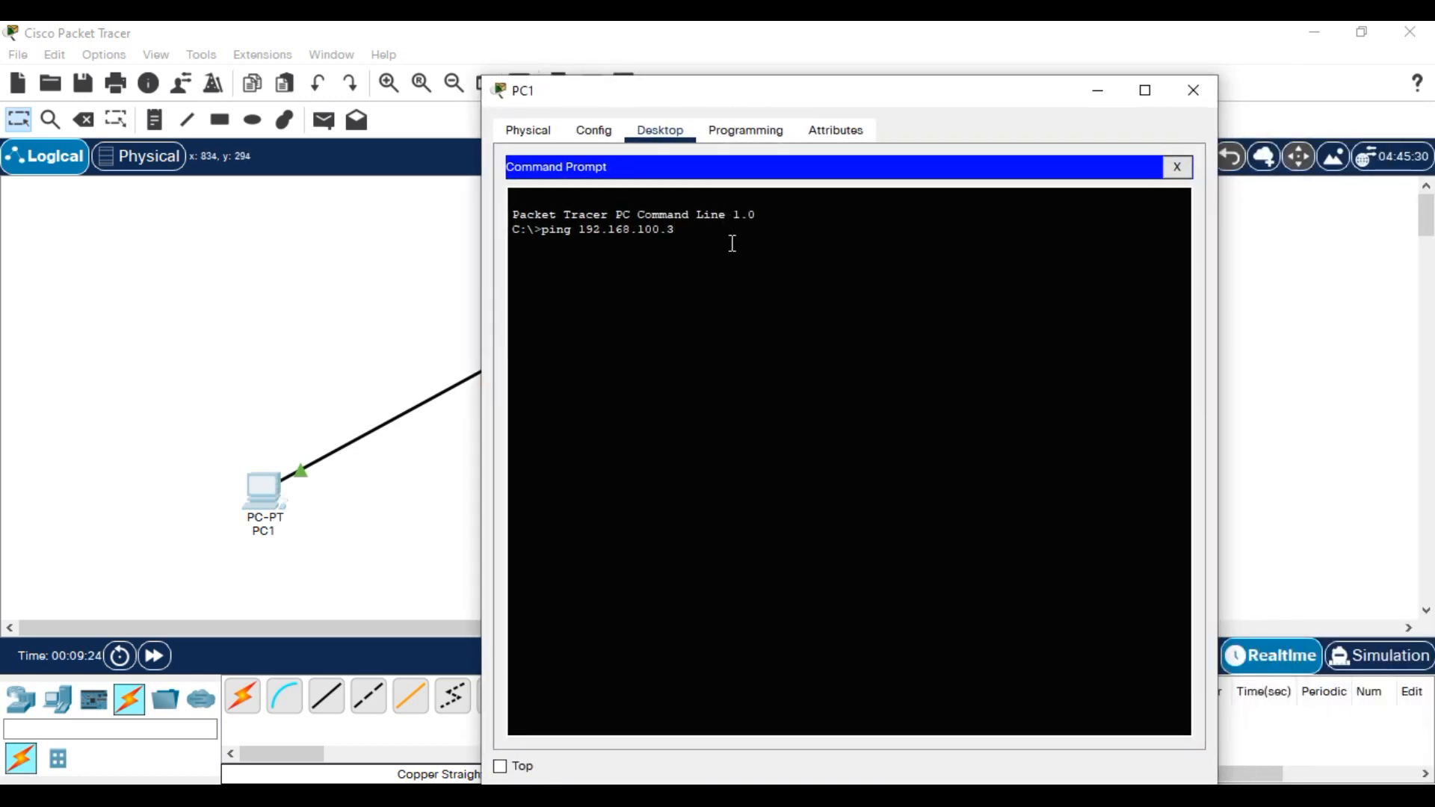
key(Return)
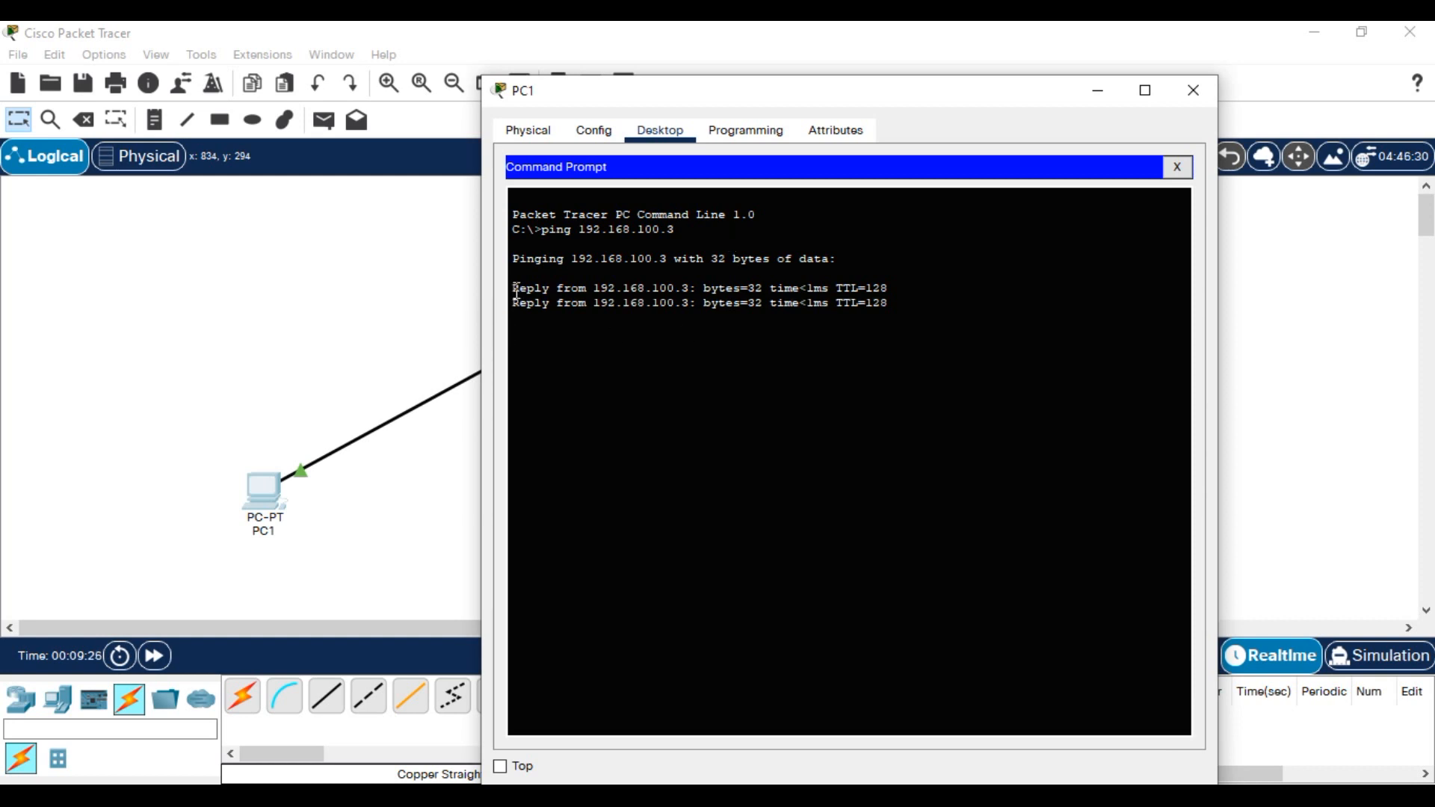
drag(514, 288, 888, 322)
drag(515, 288, 909, 333)
click(944, 334)
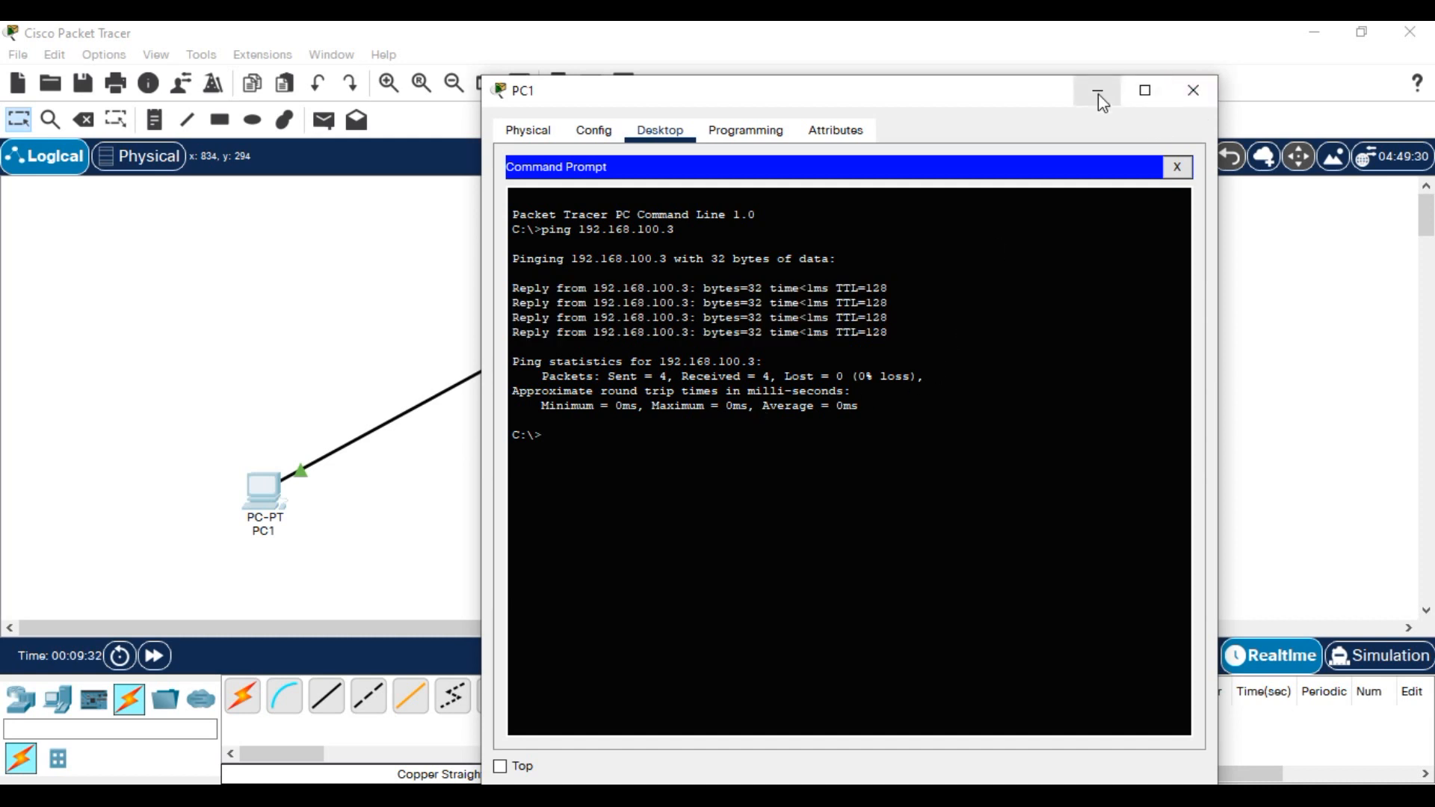
click(1193, 90)
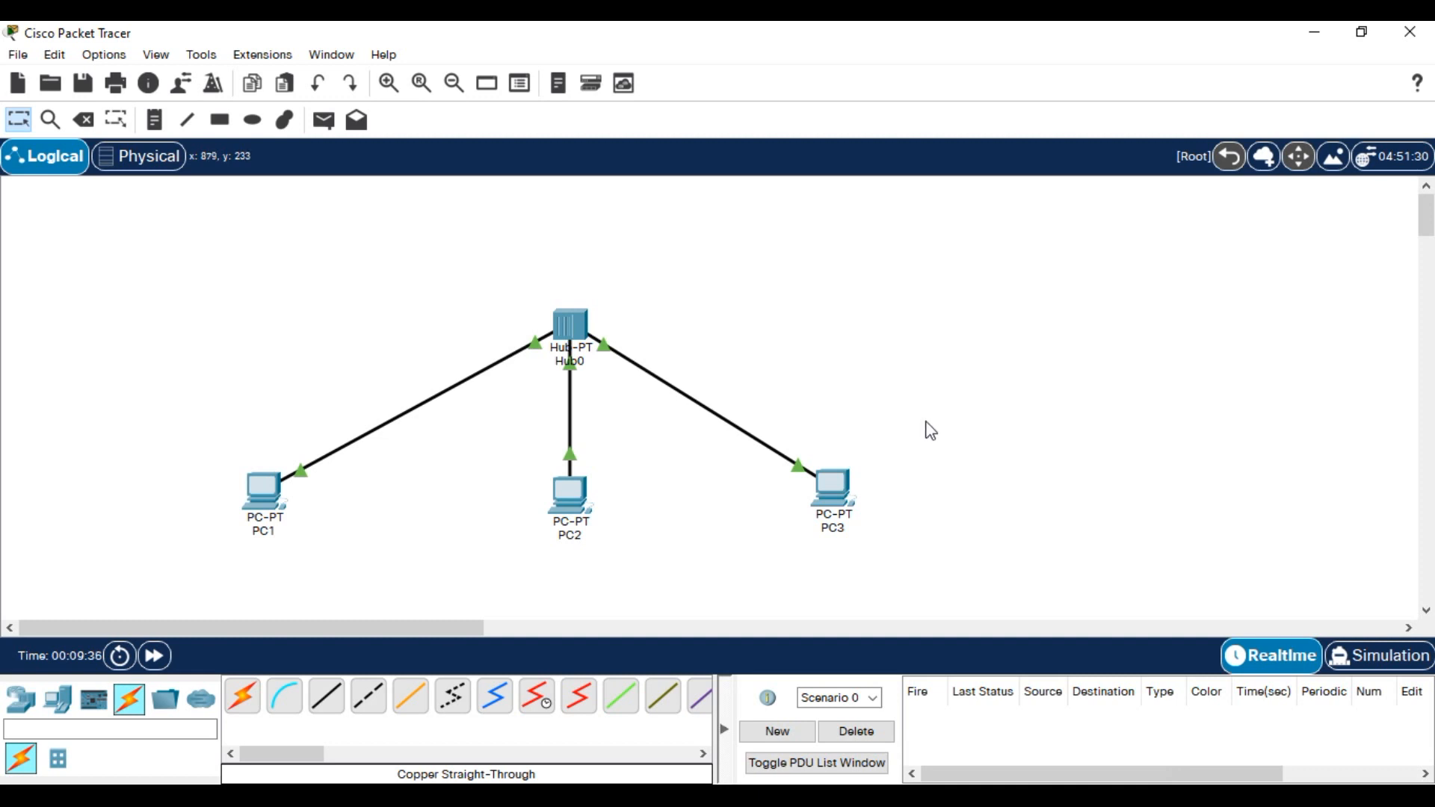
- Shift Hub0 and the three PCs to the left into a more compact layout, with PC2 directly below the hub
drag(570, 329, 411, 306)
drag(252, 491, 165, 491)
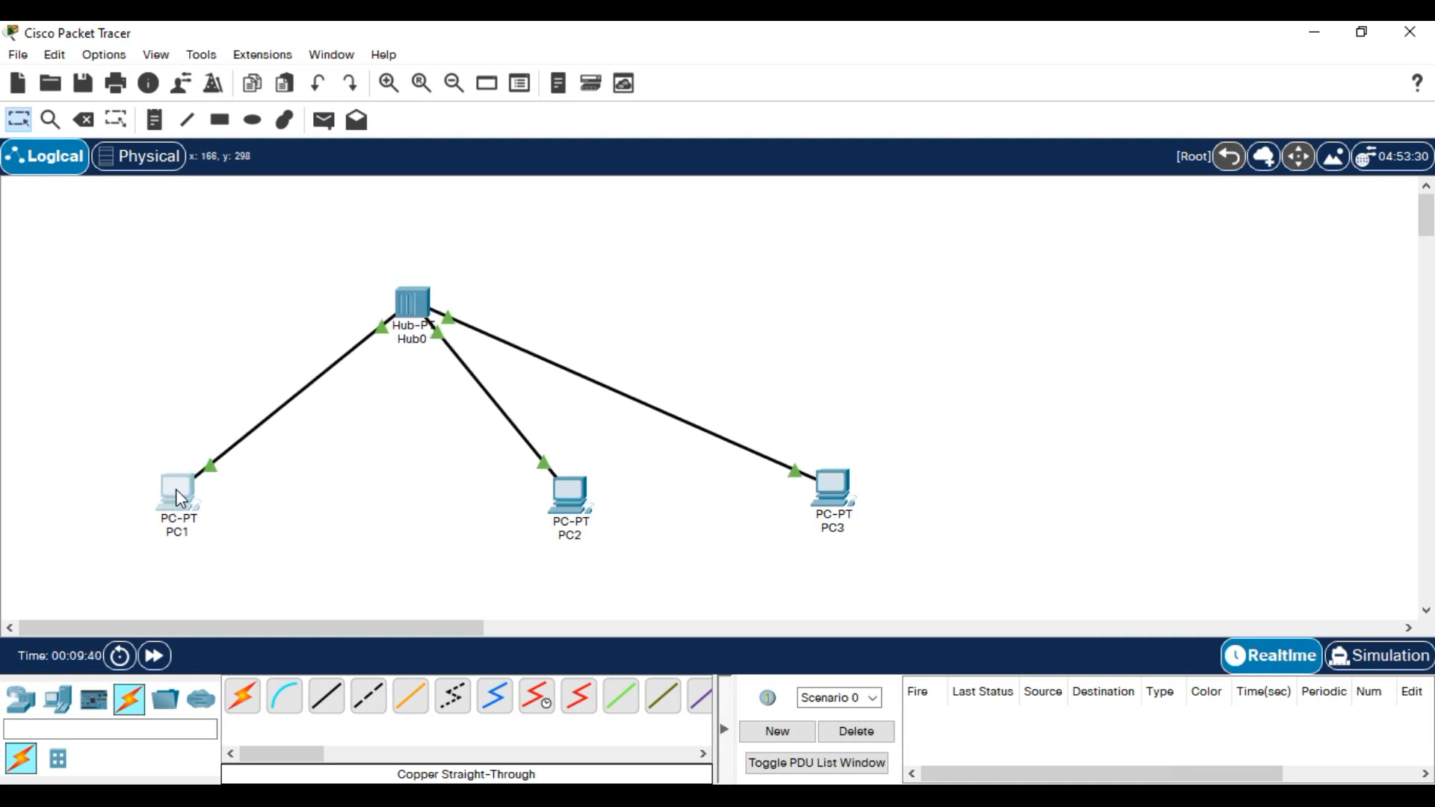
drag(579, 495, 422, 491)
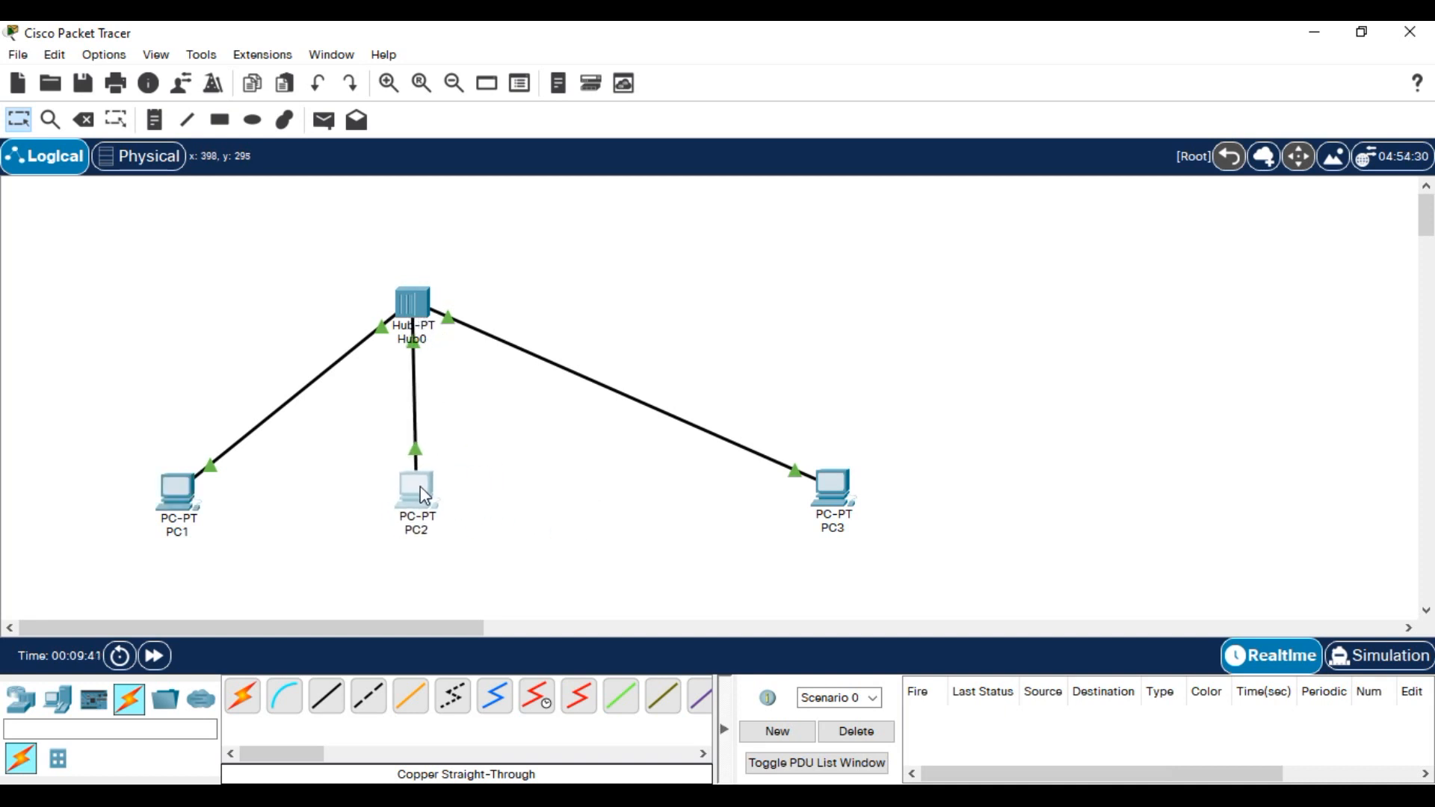
drag(857, 501, 631, 484)
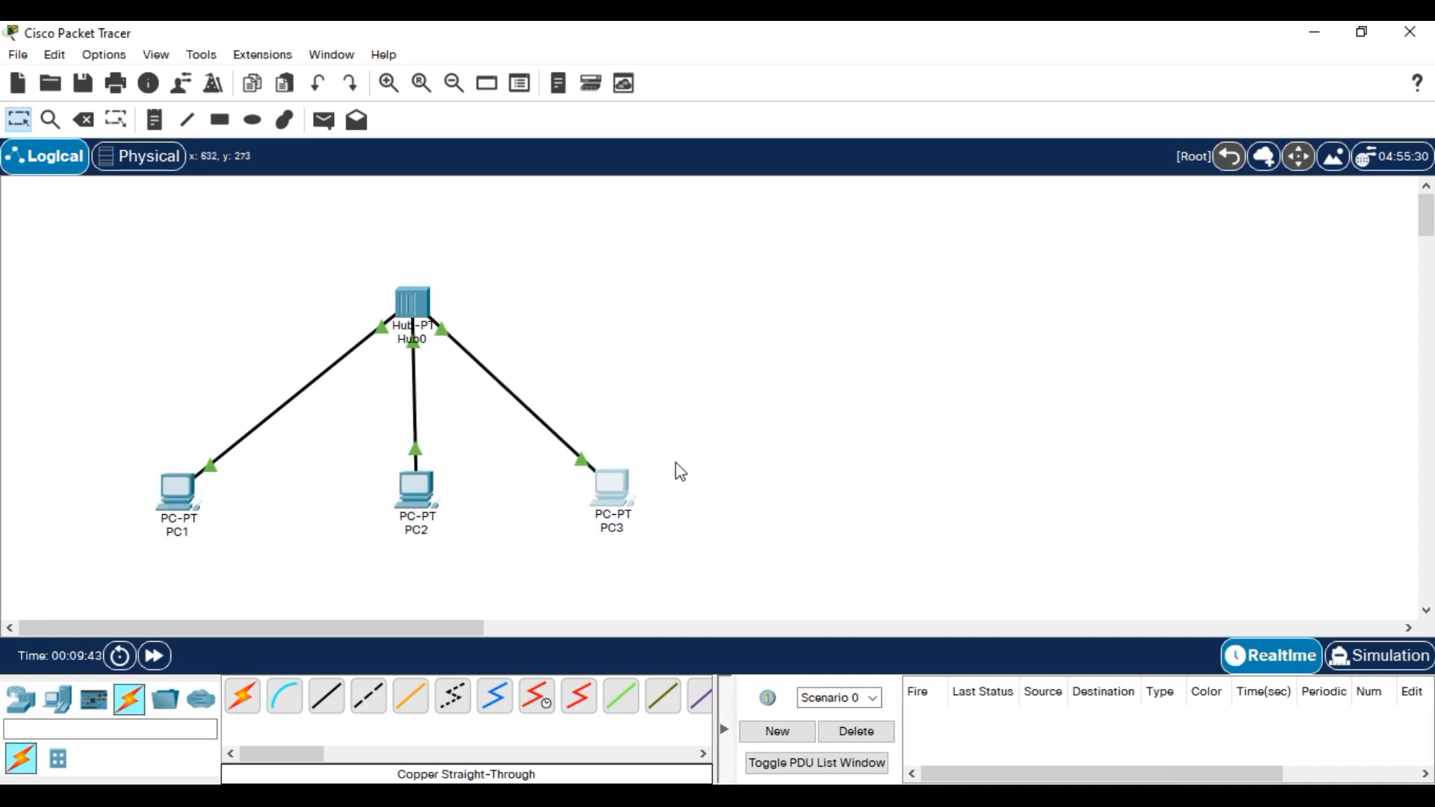
- Send a simple PDU from PC1 to PC3
click(325, 123)
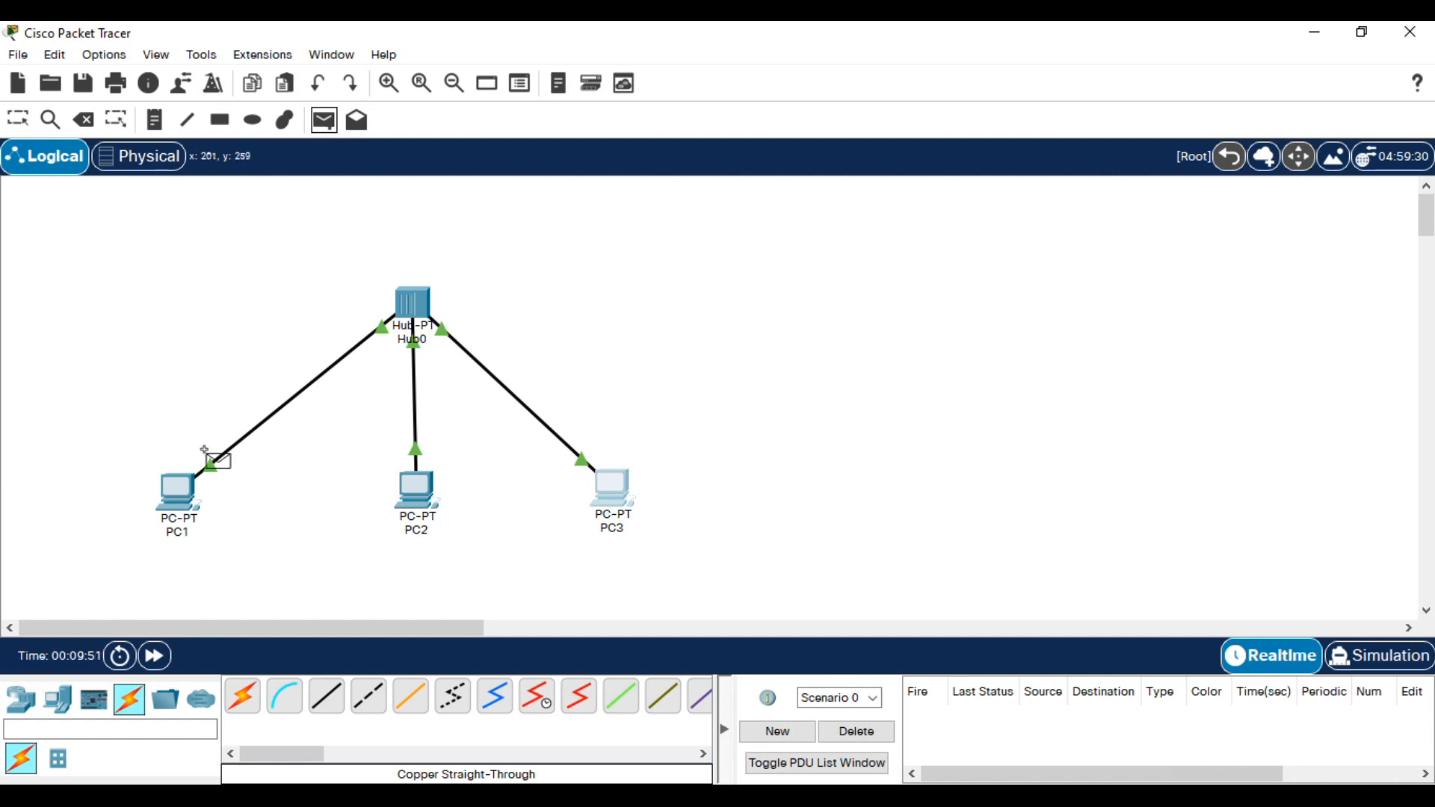
click(185, 499)
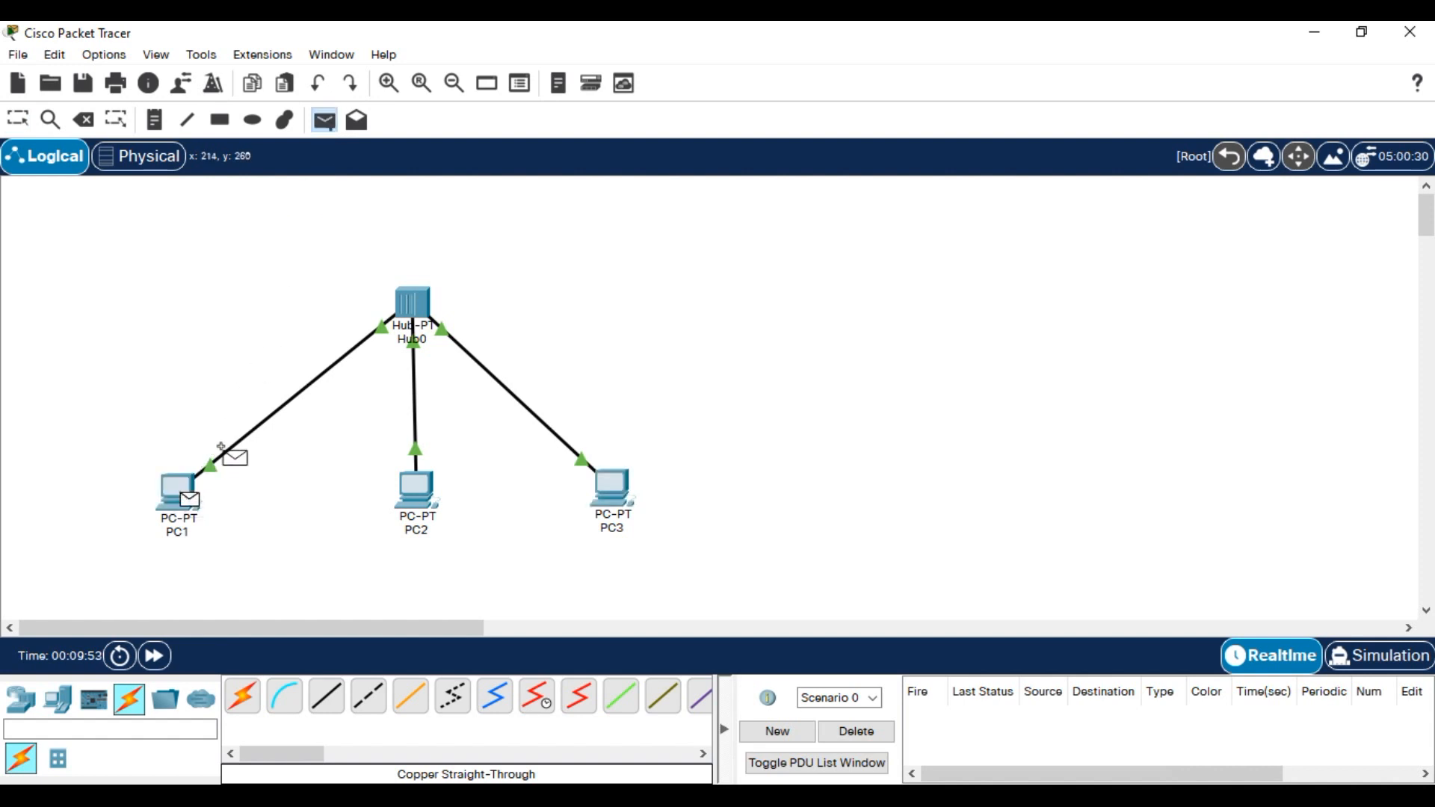
click(615, 489)
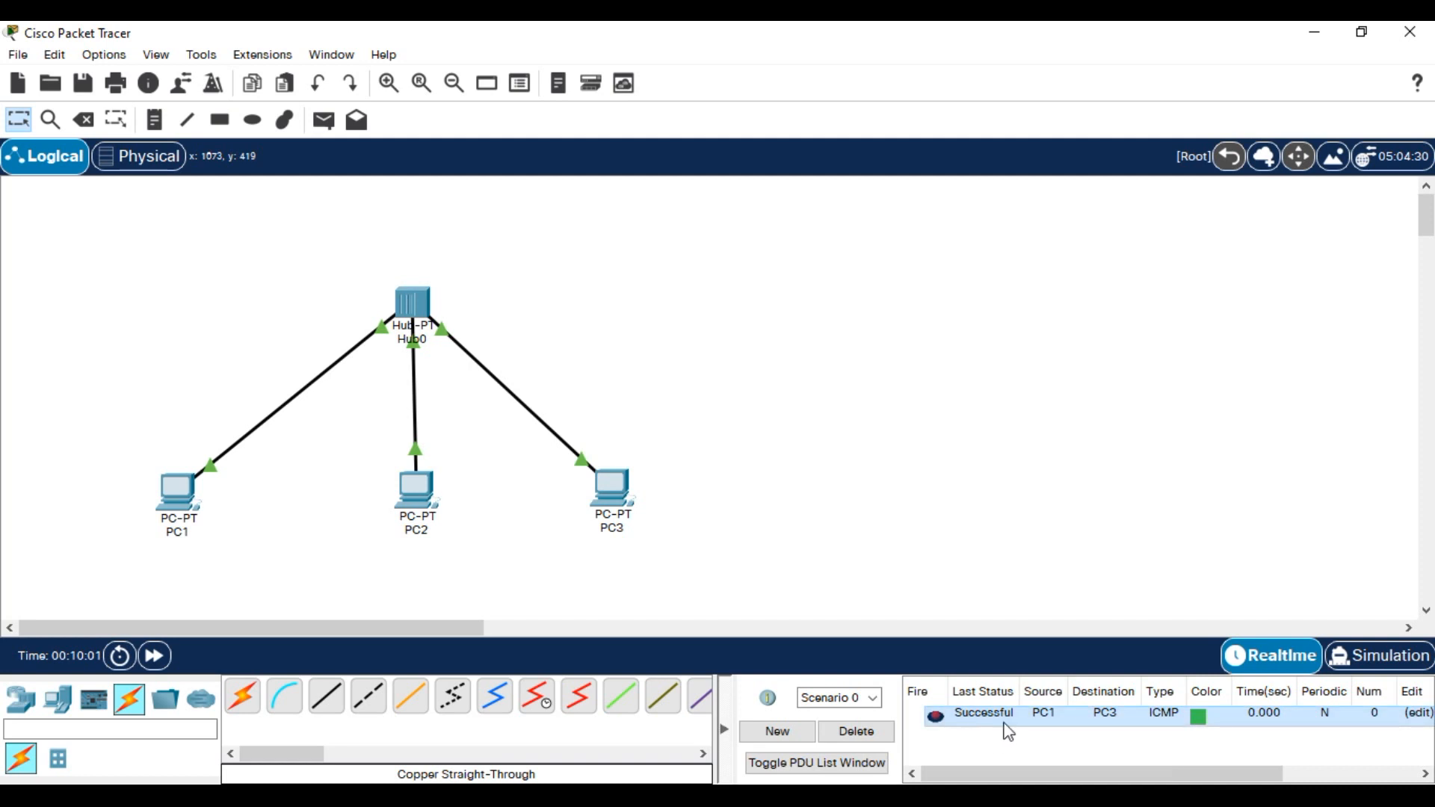
- Switch to Simulation mode and widen the simulation panel so the event type column shows
click(1379, 656)
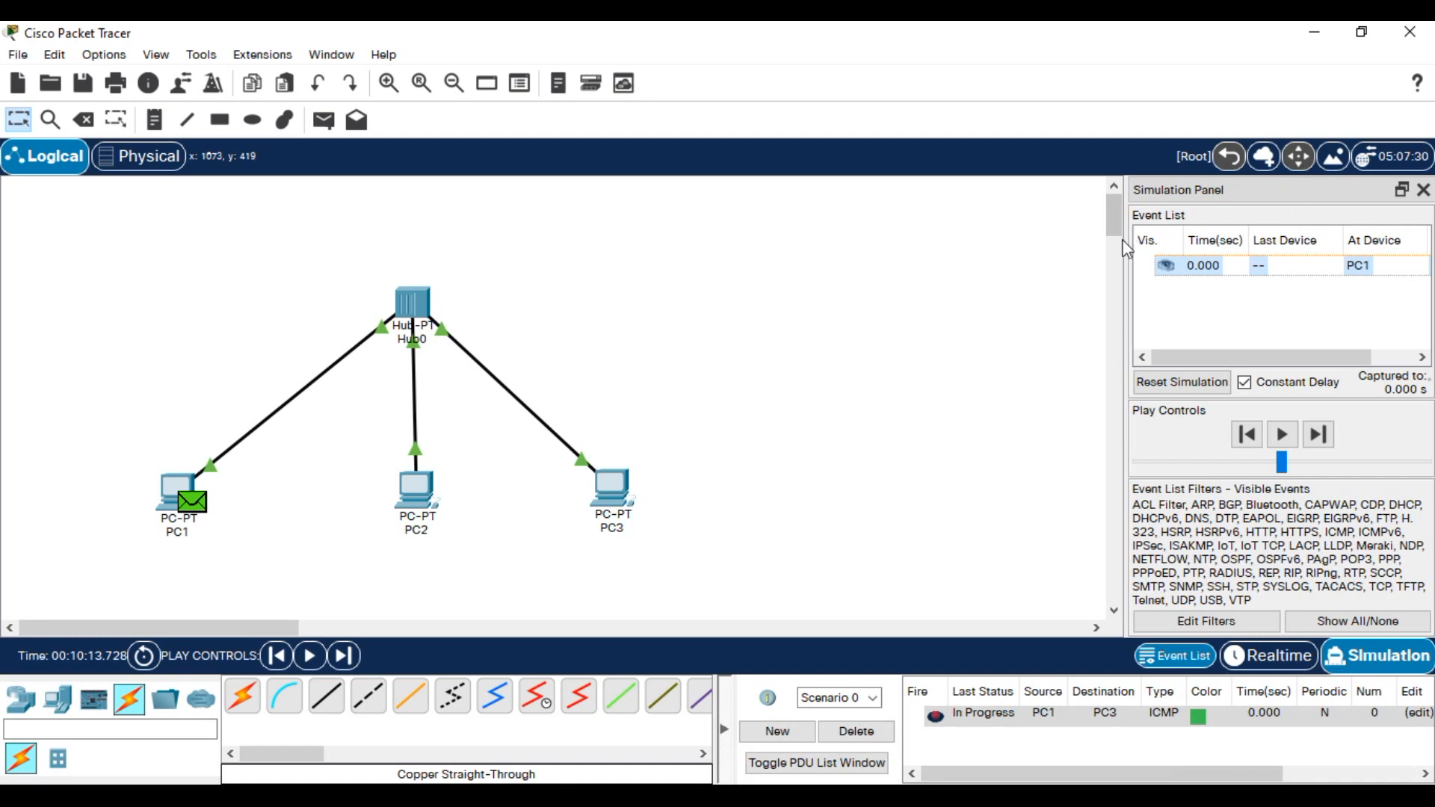
drag(1123, 230, 1037, 232)
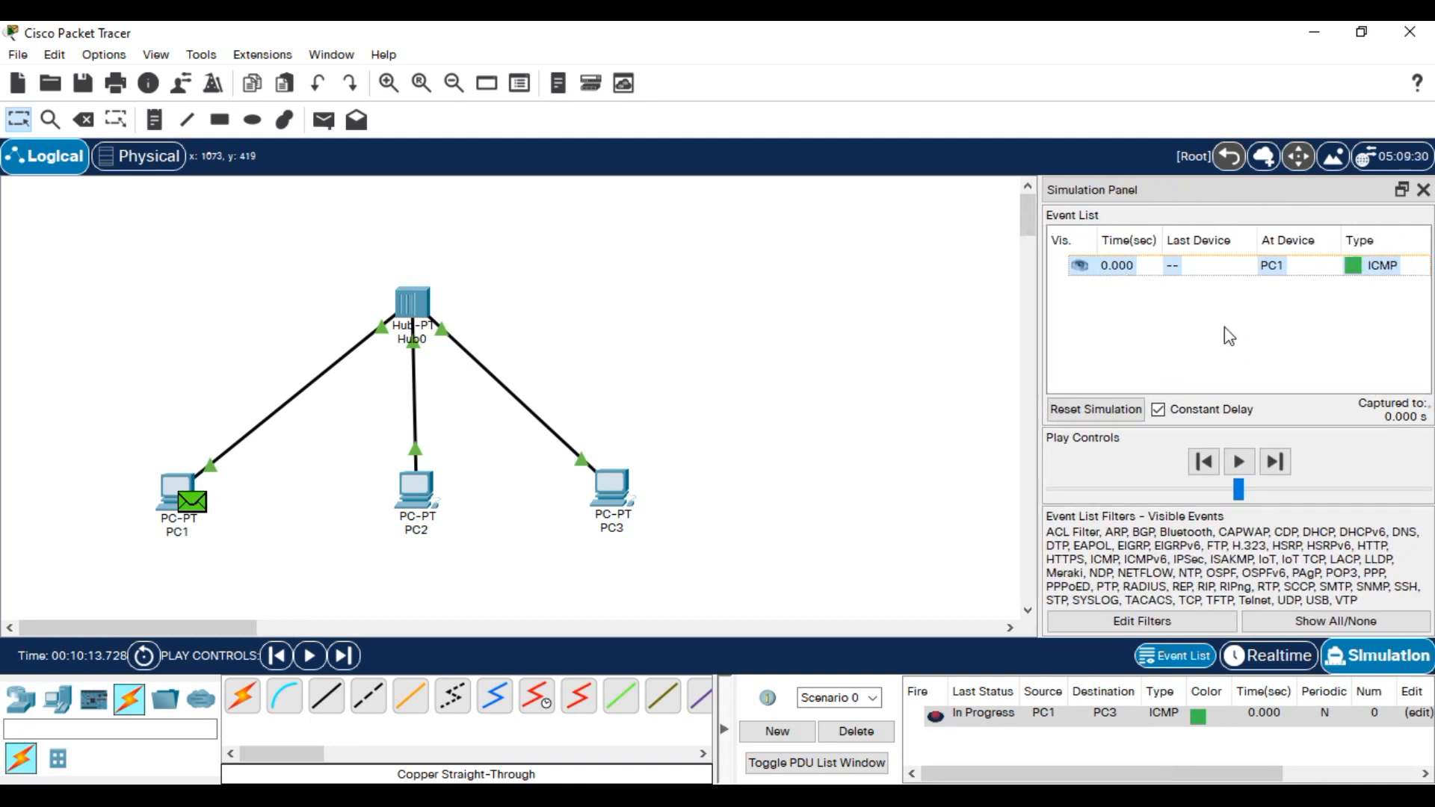
click(1240, 460)
- Clear all event list filters, enable only ICMP under IPv4, check the IPv6 and Misc filters, and close the filter window
click(1186, 619)
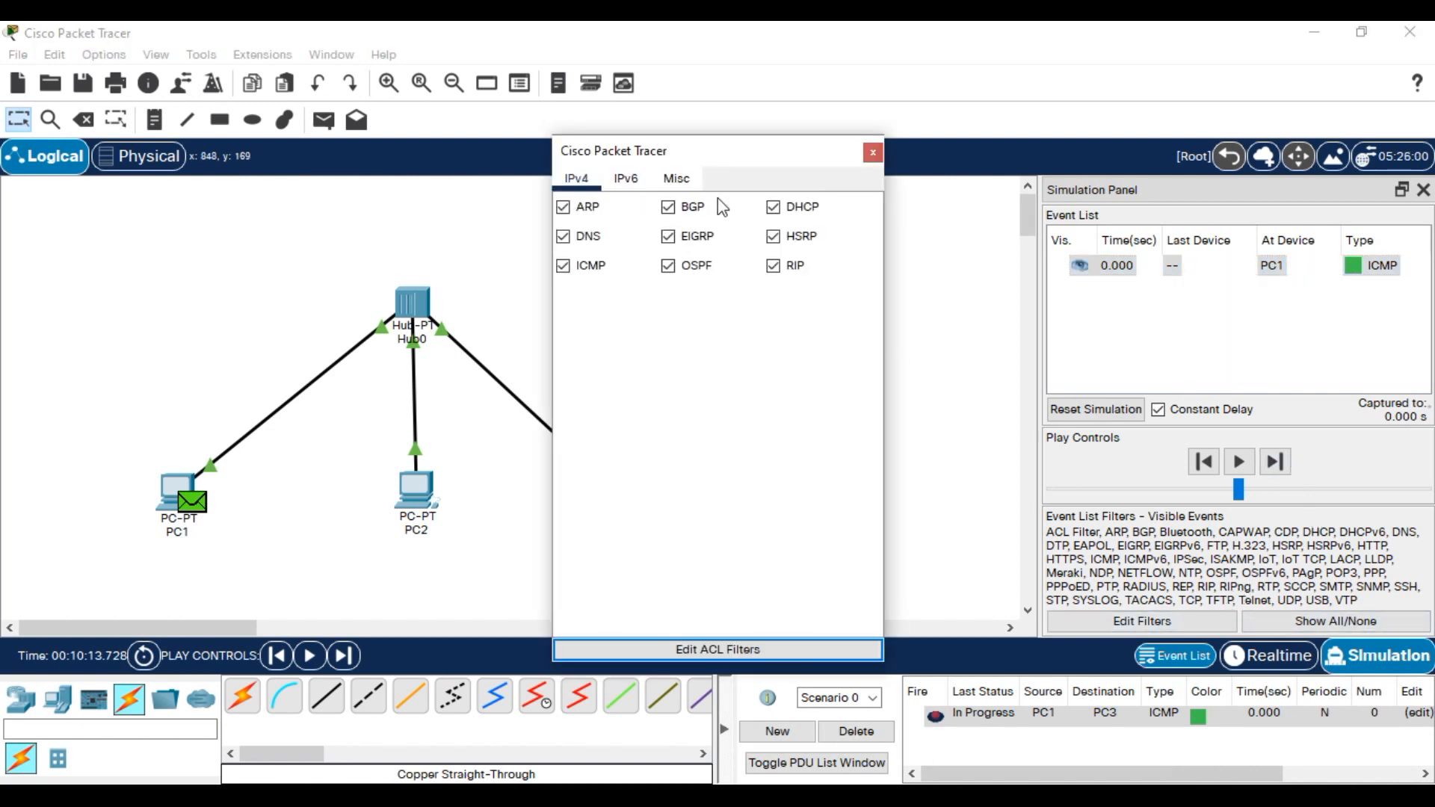
click(1320, 620)
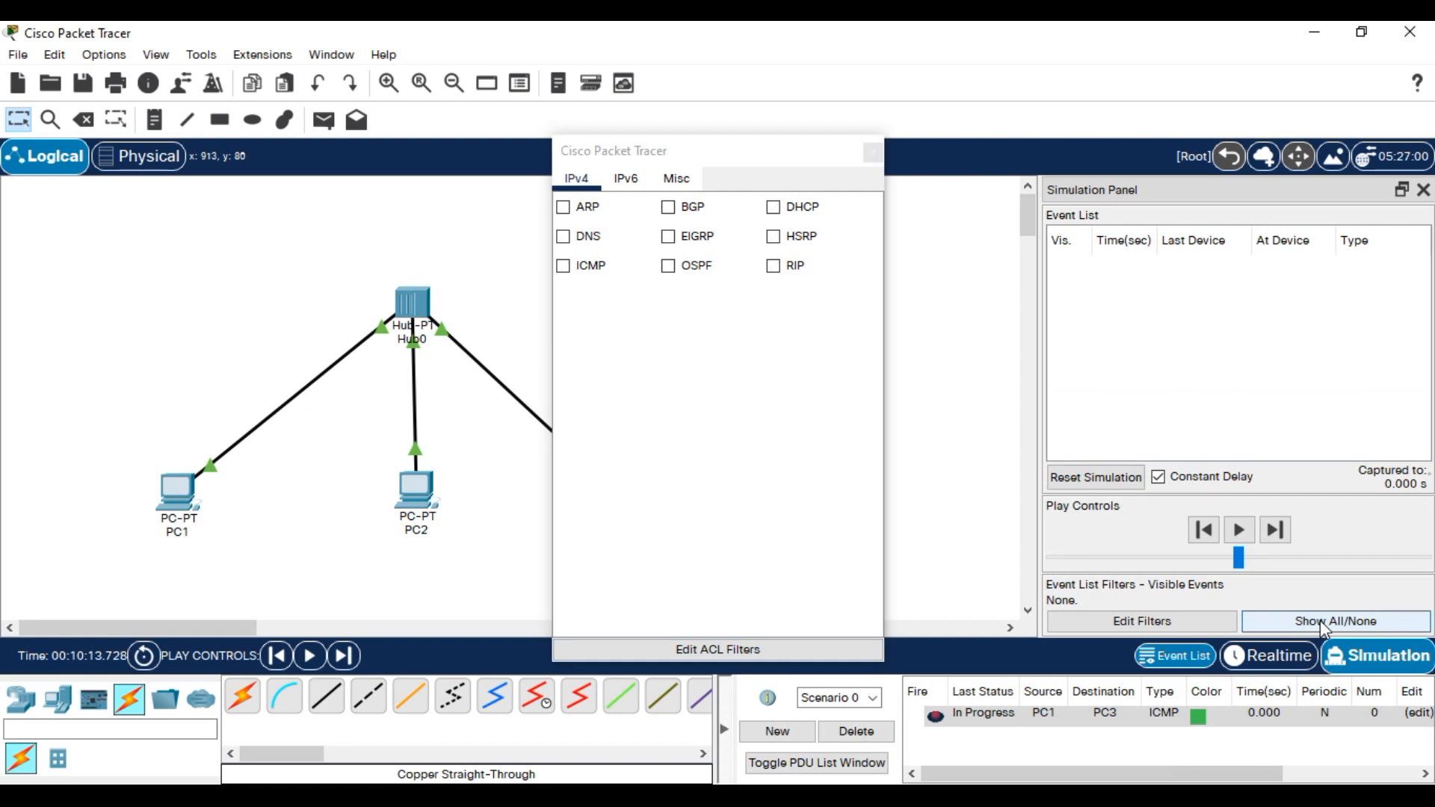
click(566, 266)
click(673, 179)
click(627, 180)
click(581, 183)
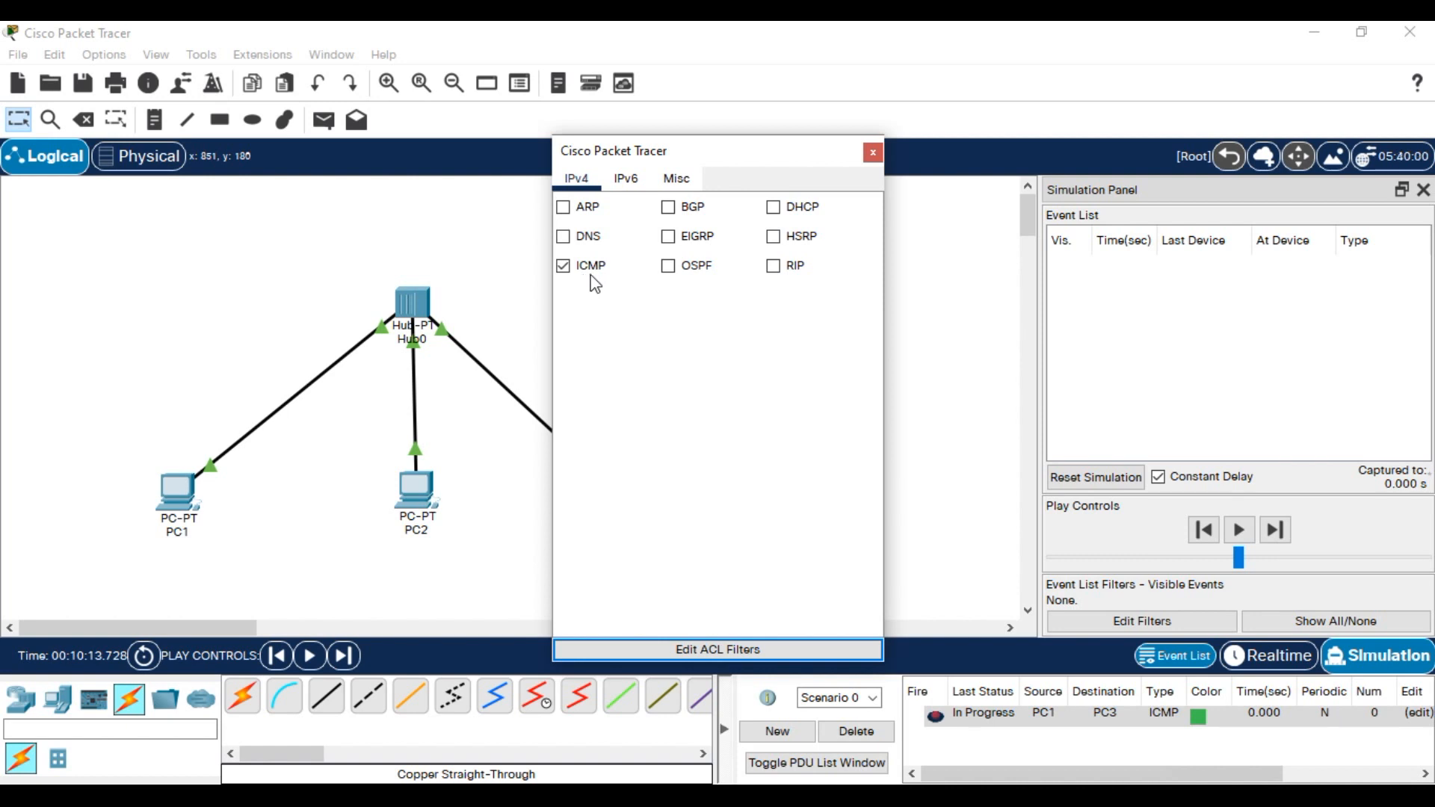
click(631, 185)
click(689, 188)
click(576, 179)
click(877, 151)
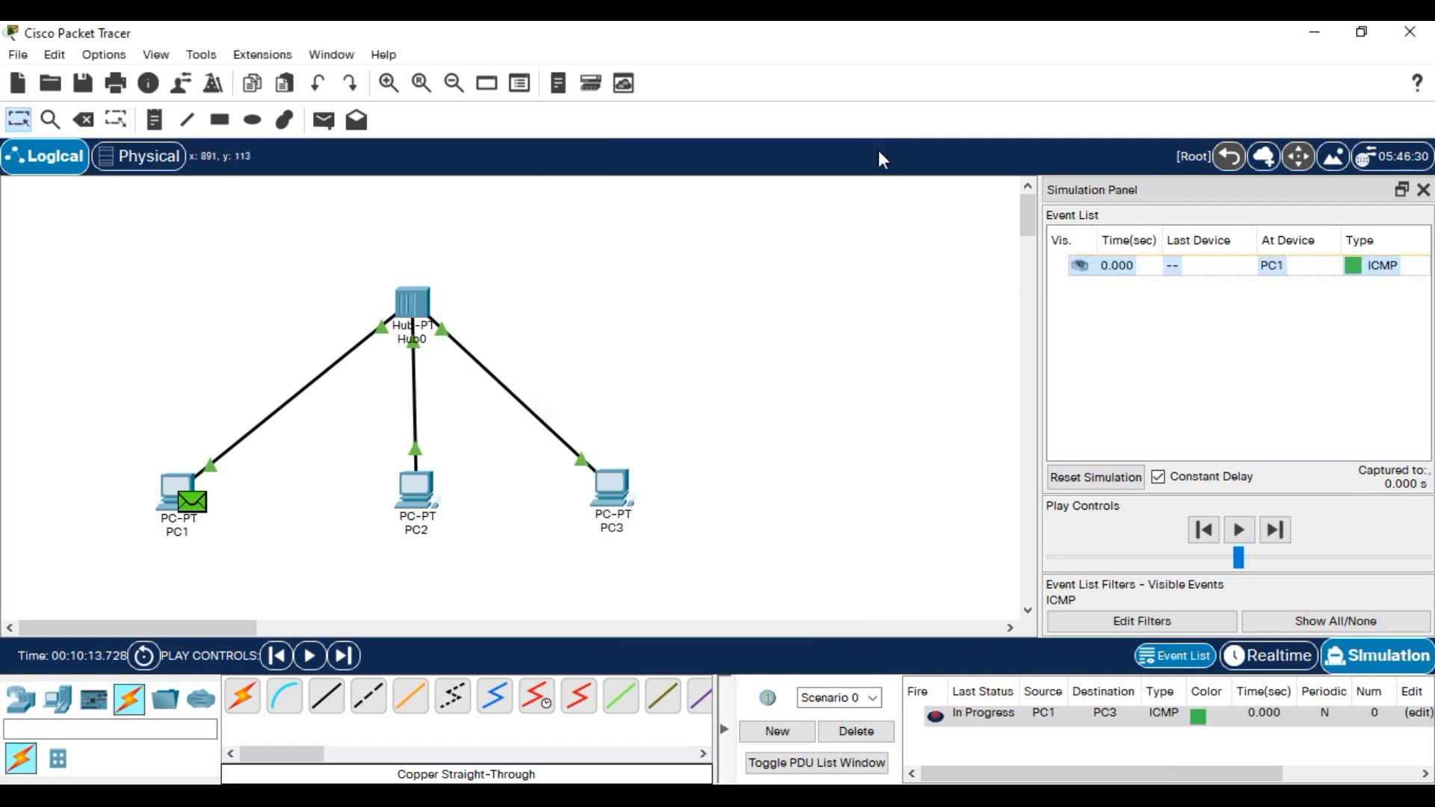
- Step the simulation forward event by event to follow the ICMP packet from PC1 through Hub0 to PC3 and back
click(1275, 530)
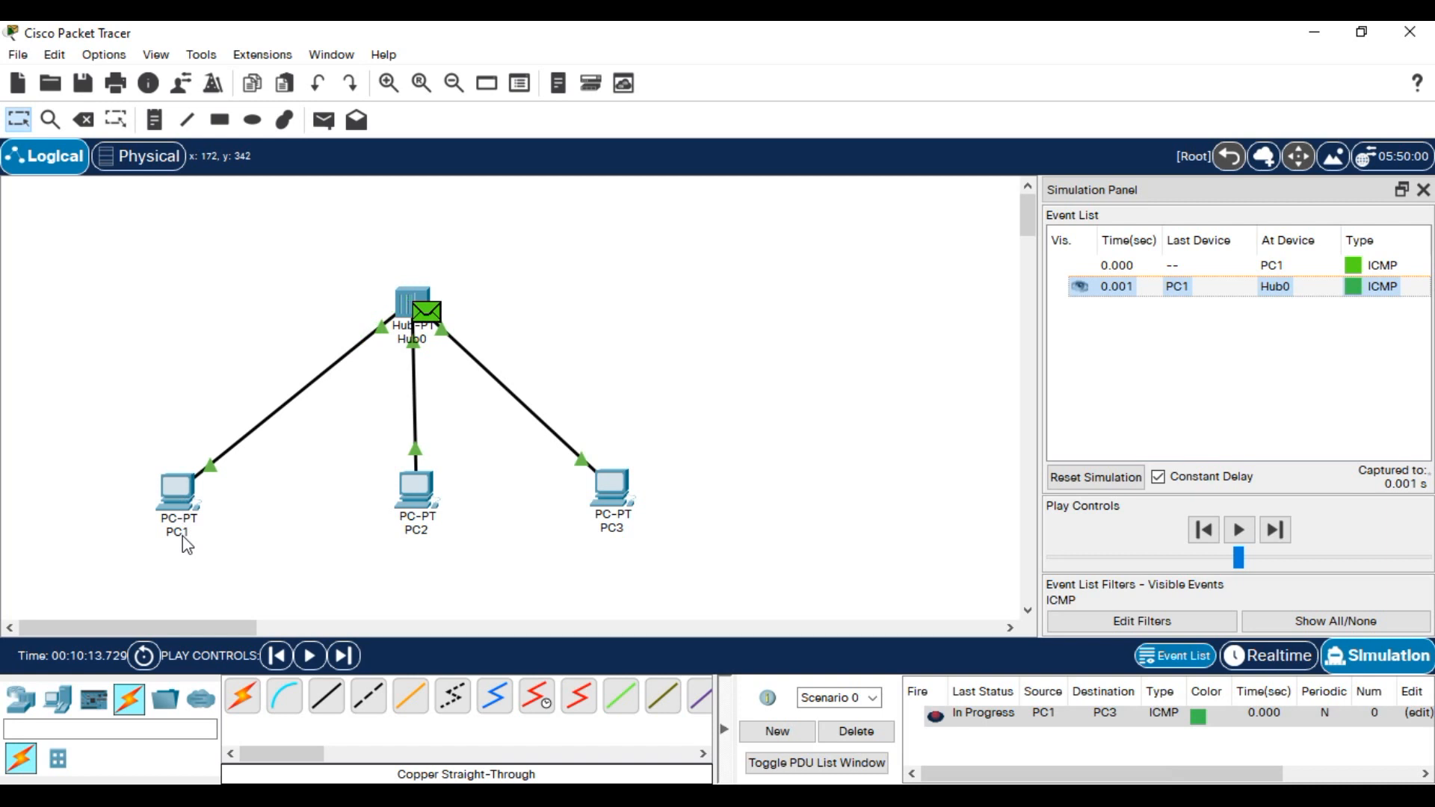
mouse_move(187, 538)
click(1275, 530)
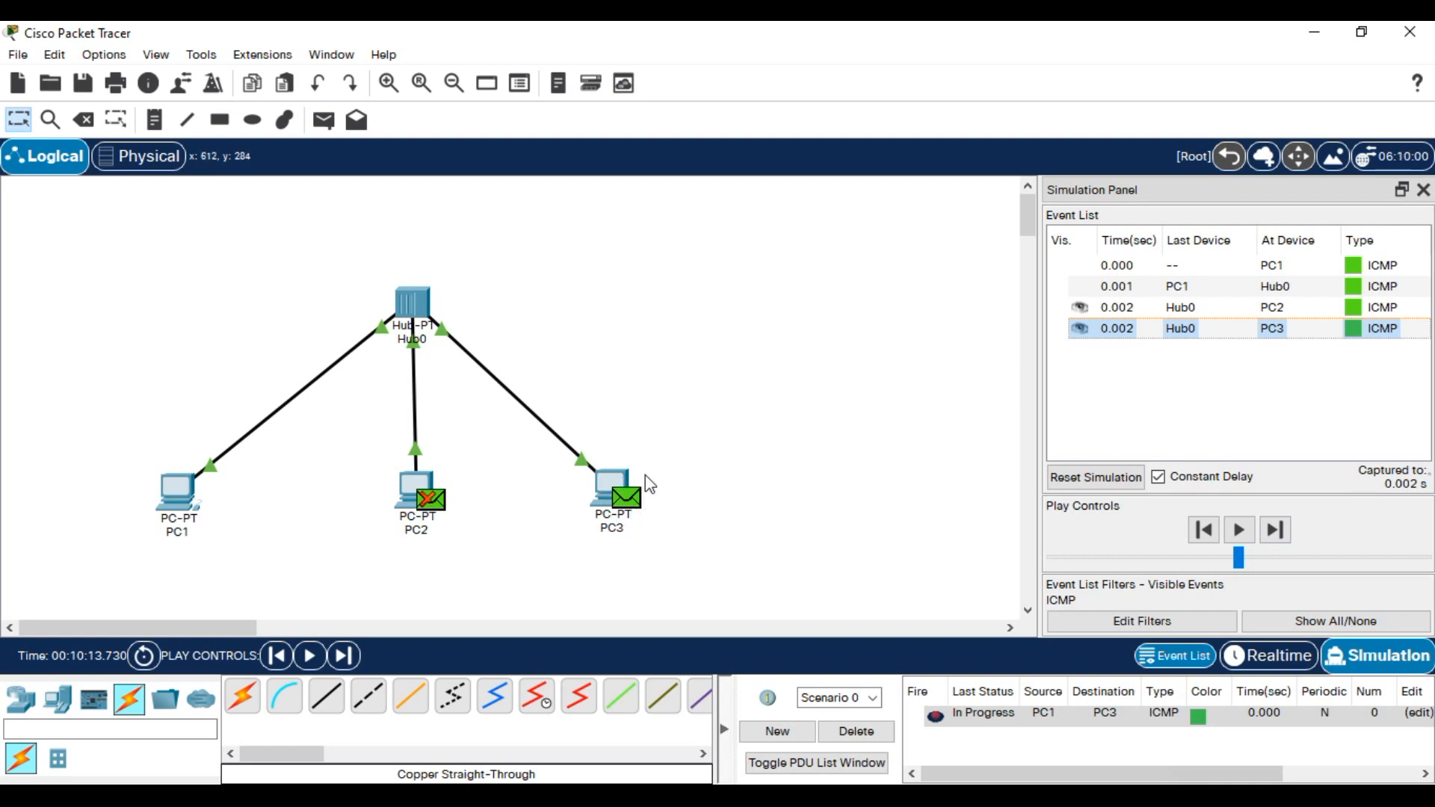
click(1277, 532)
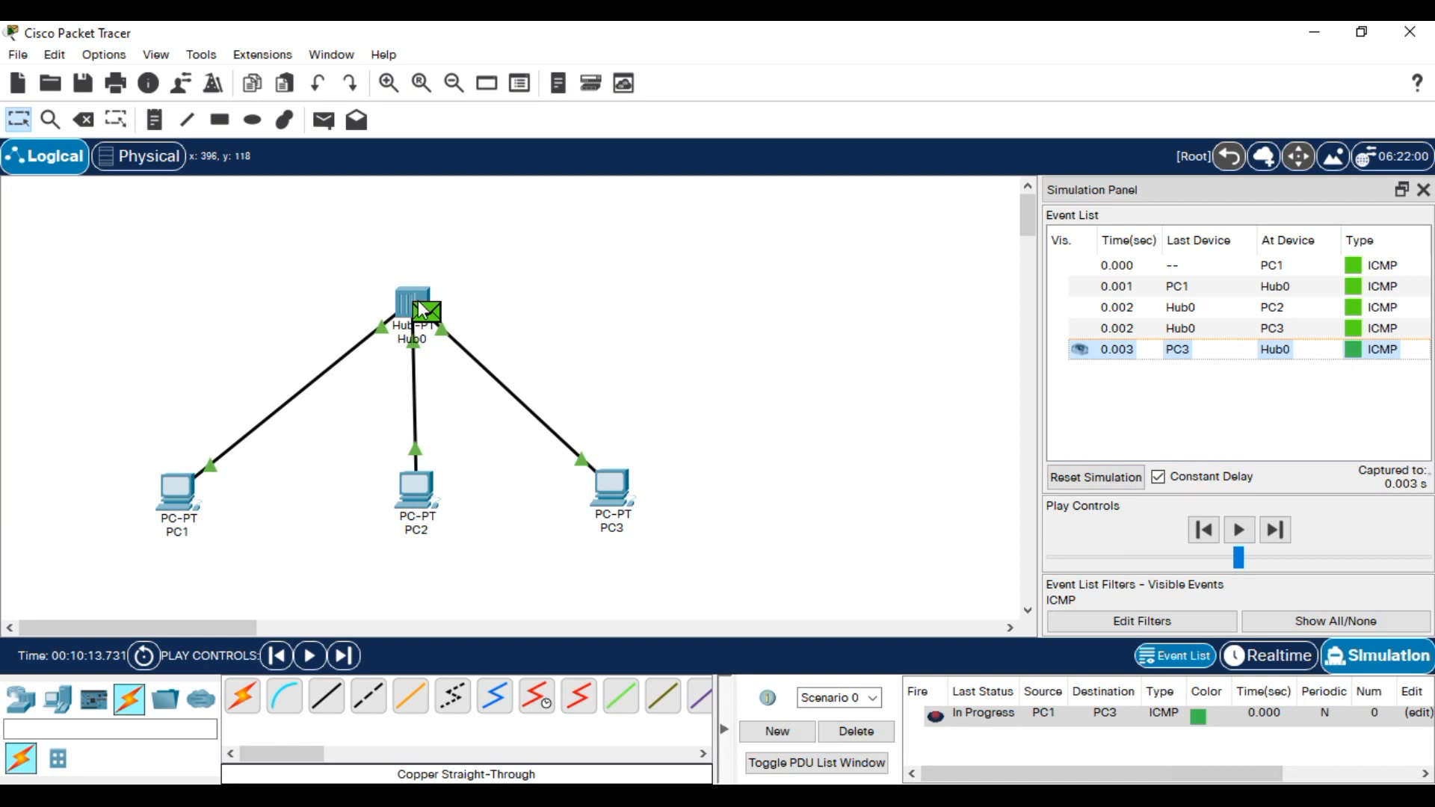
click(1274, 514)
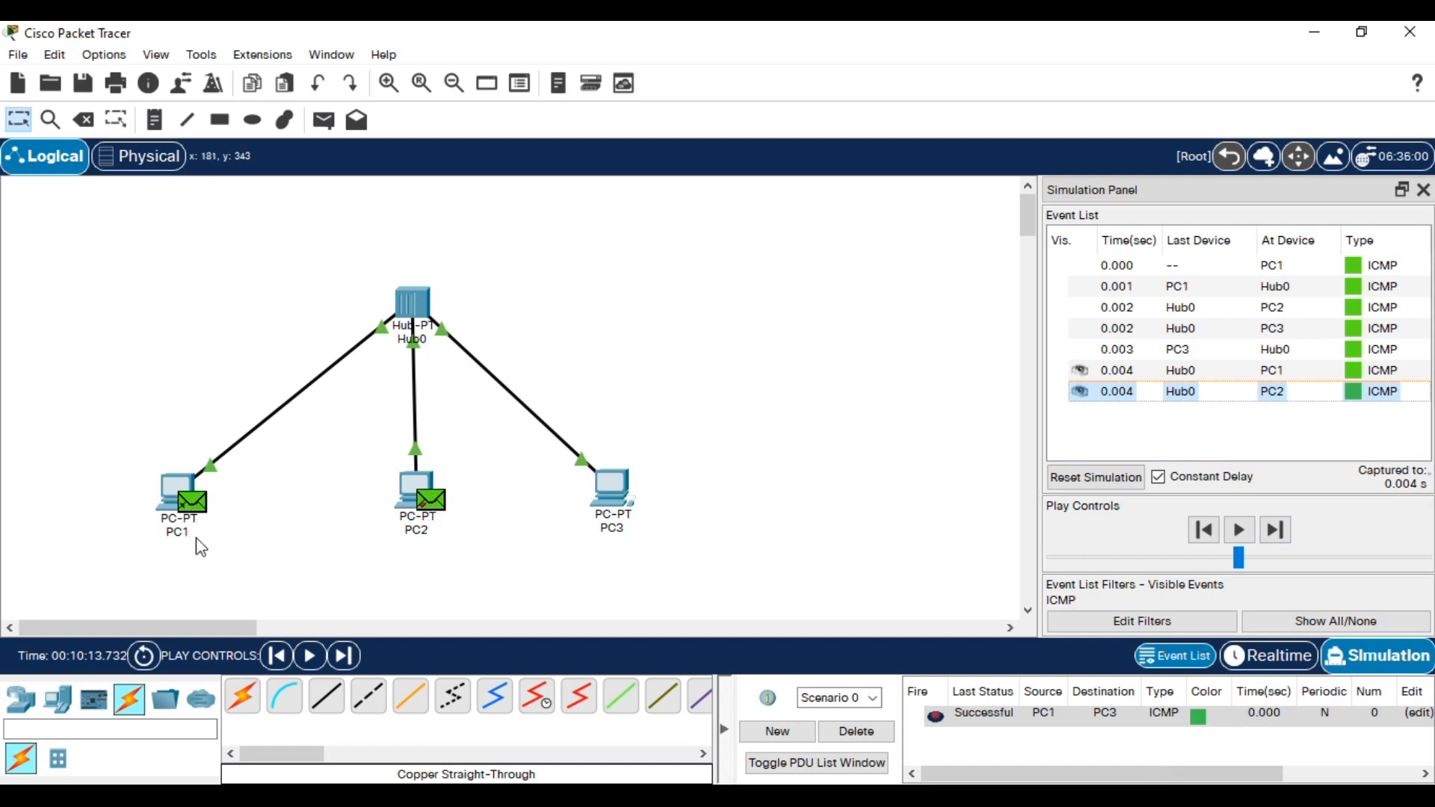
click(1278, 531)
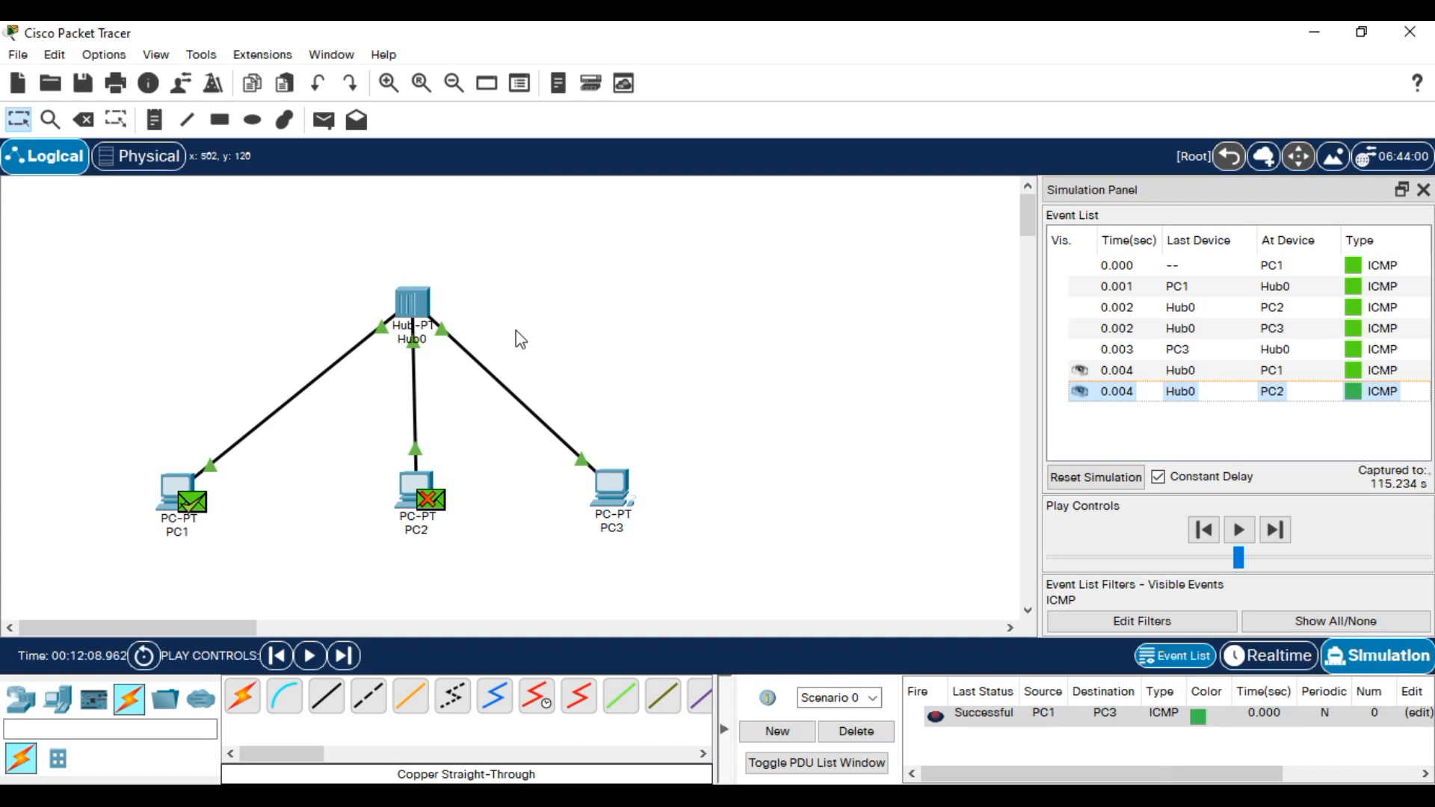
drag(205, 629, 230, 621)
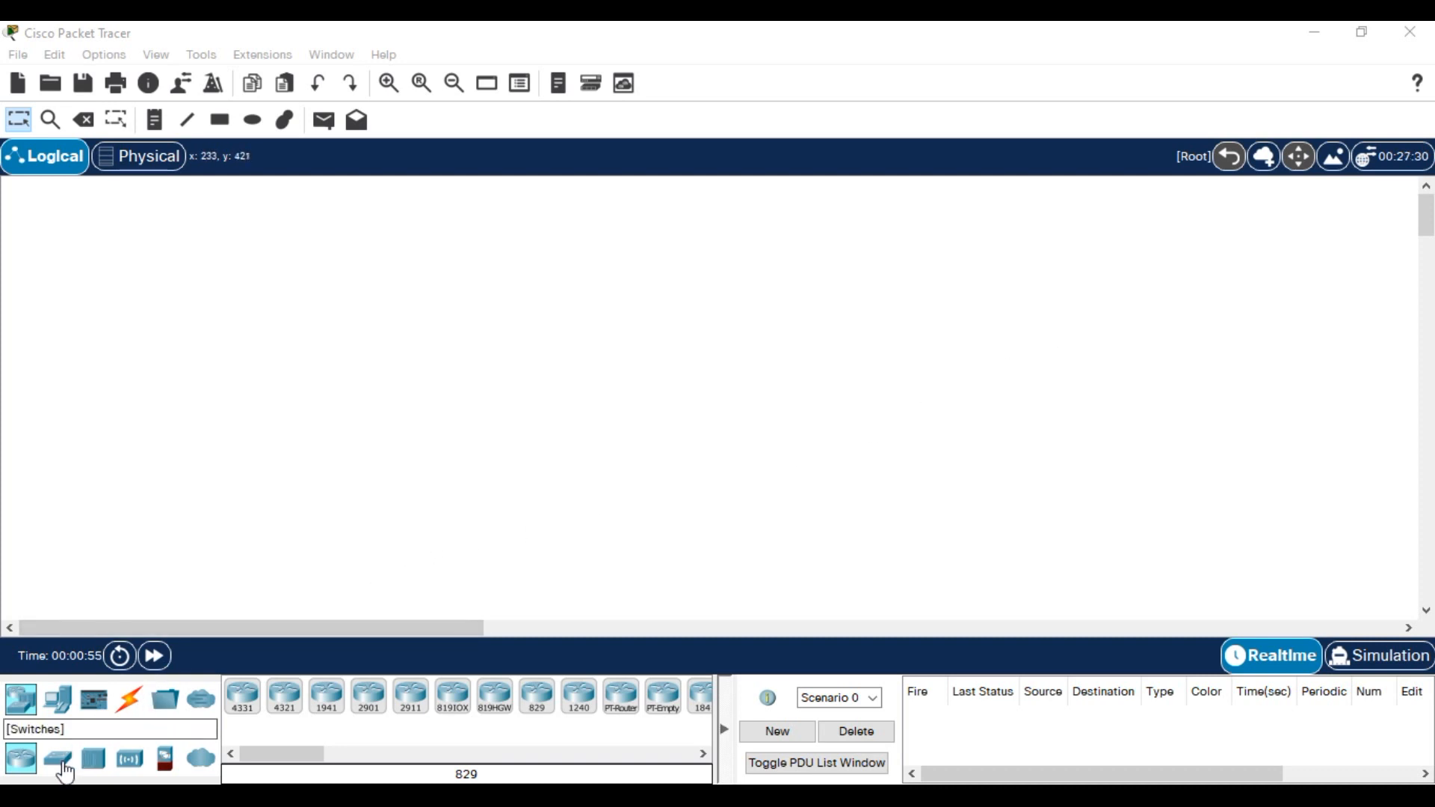
- Place two PT-Hub devices side by side in the empty workspace
click(91, 766)
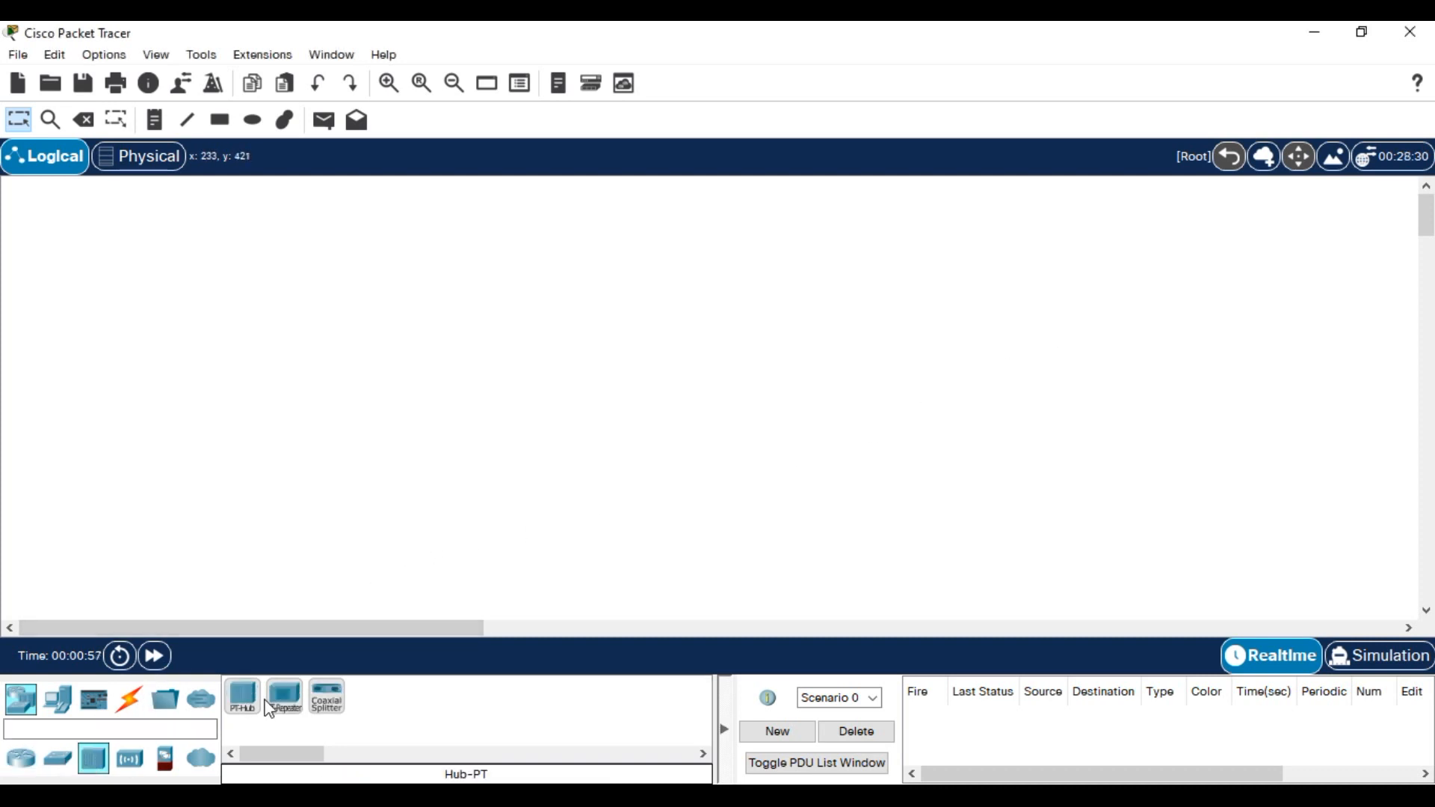
drag(242, 697, 376, 352)
mouse_move(242, 698)
mouse_down()
mouse_move(648, 387)
mouse_move(672, 351)
mouse_up()
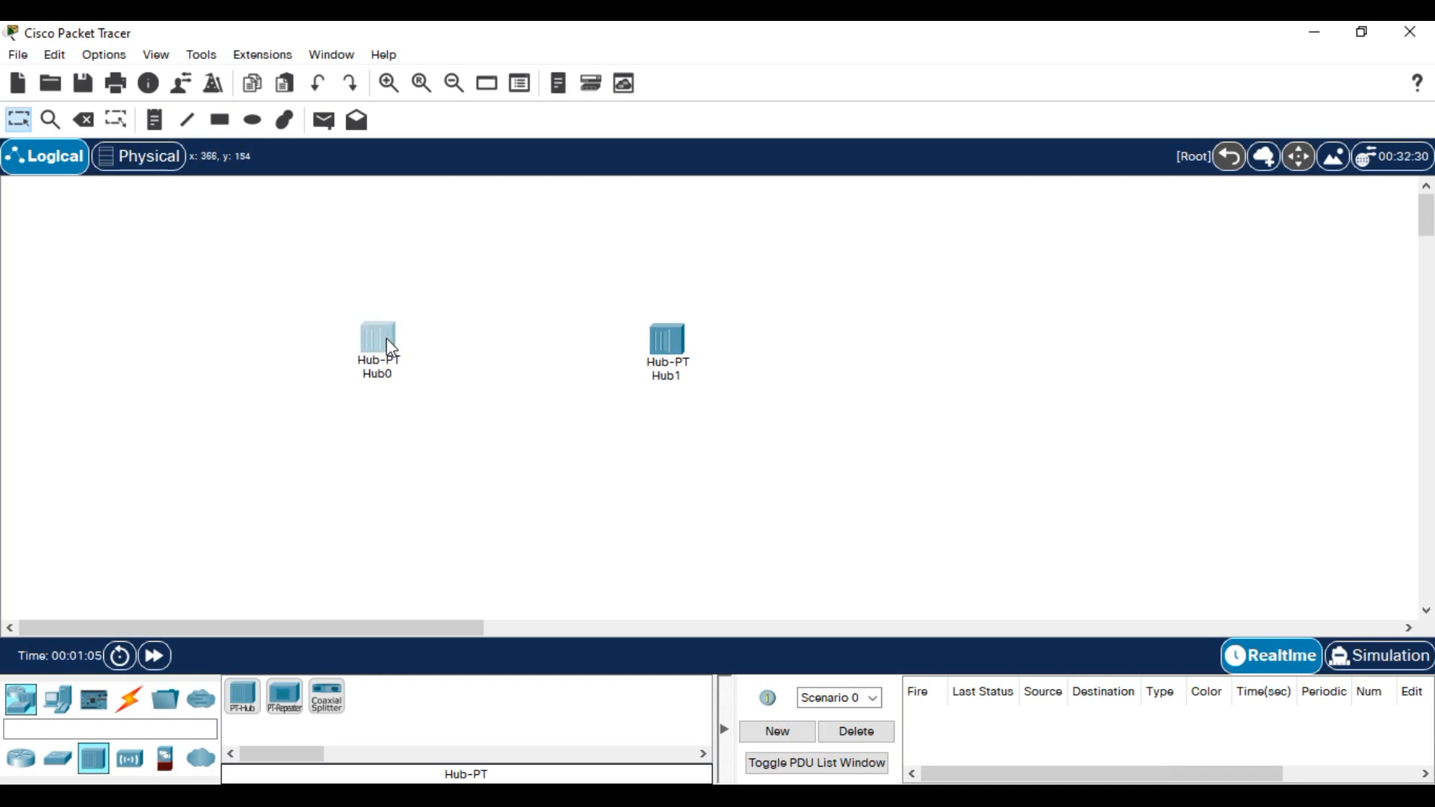
- Add three PCs in a row below the two hubs
click(70, 703)
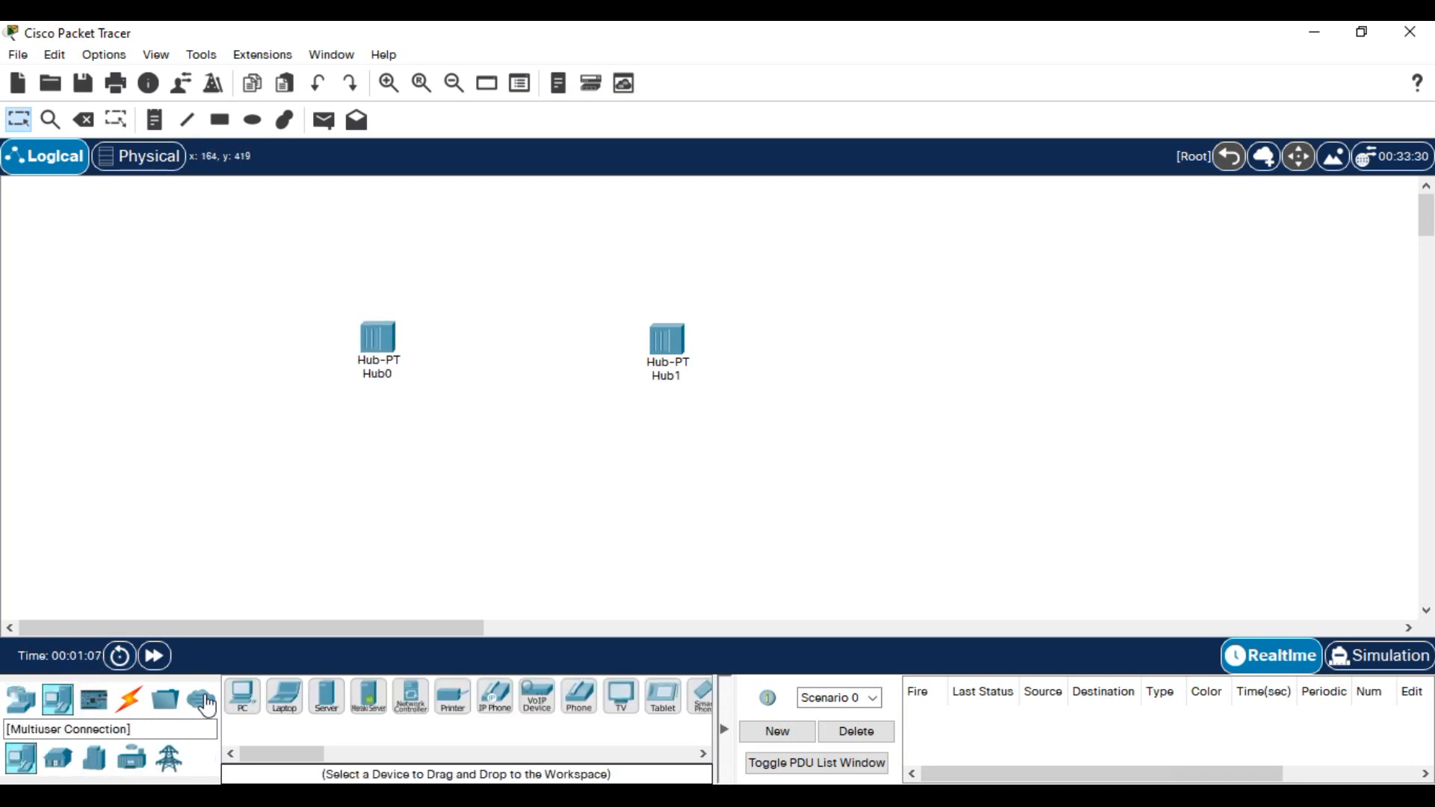
drag(241, 699, 180, 550)
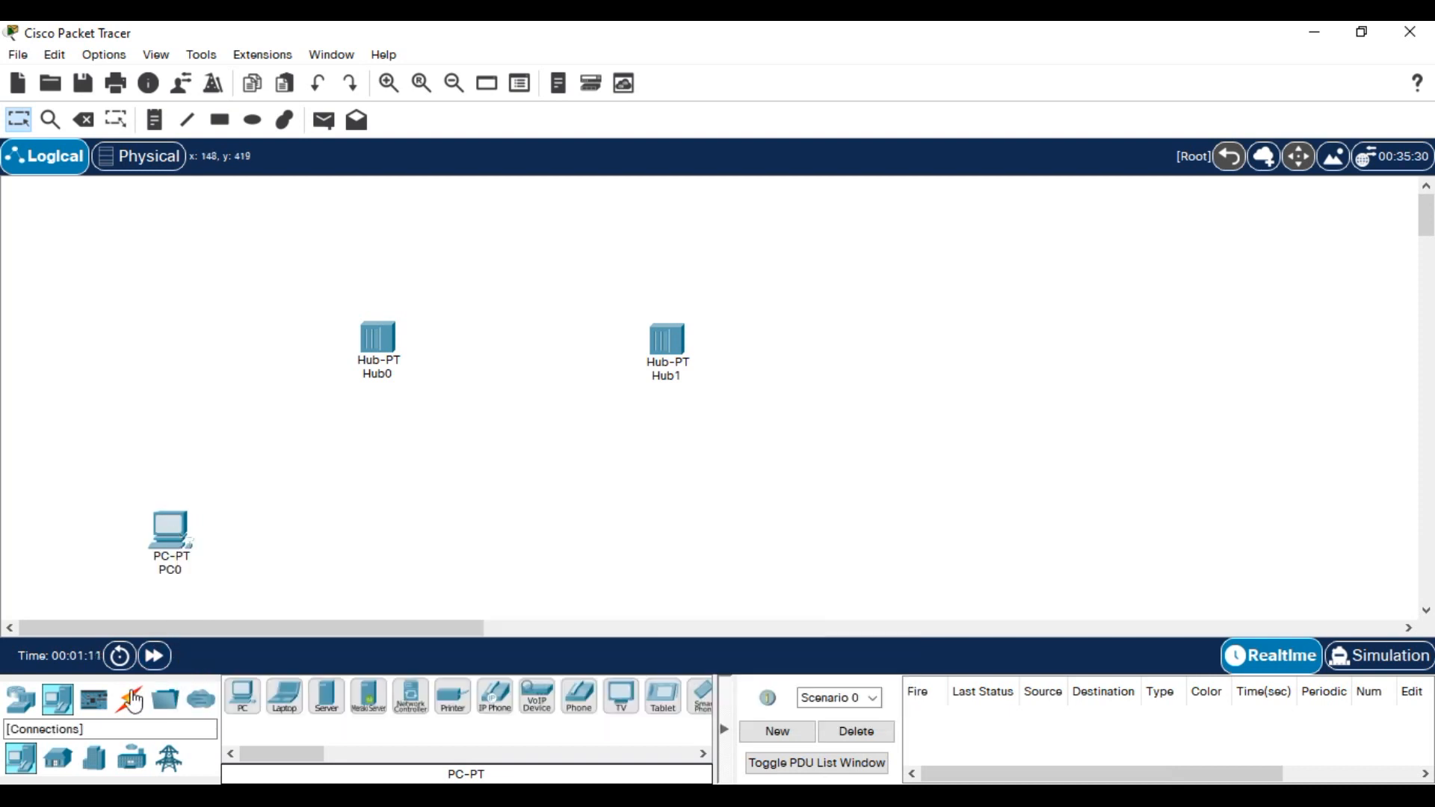
drag(247, 706, 456, 554)
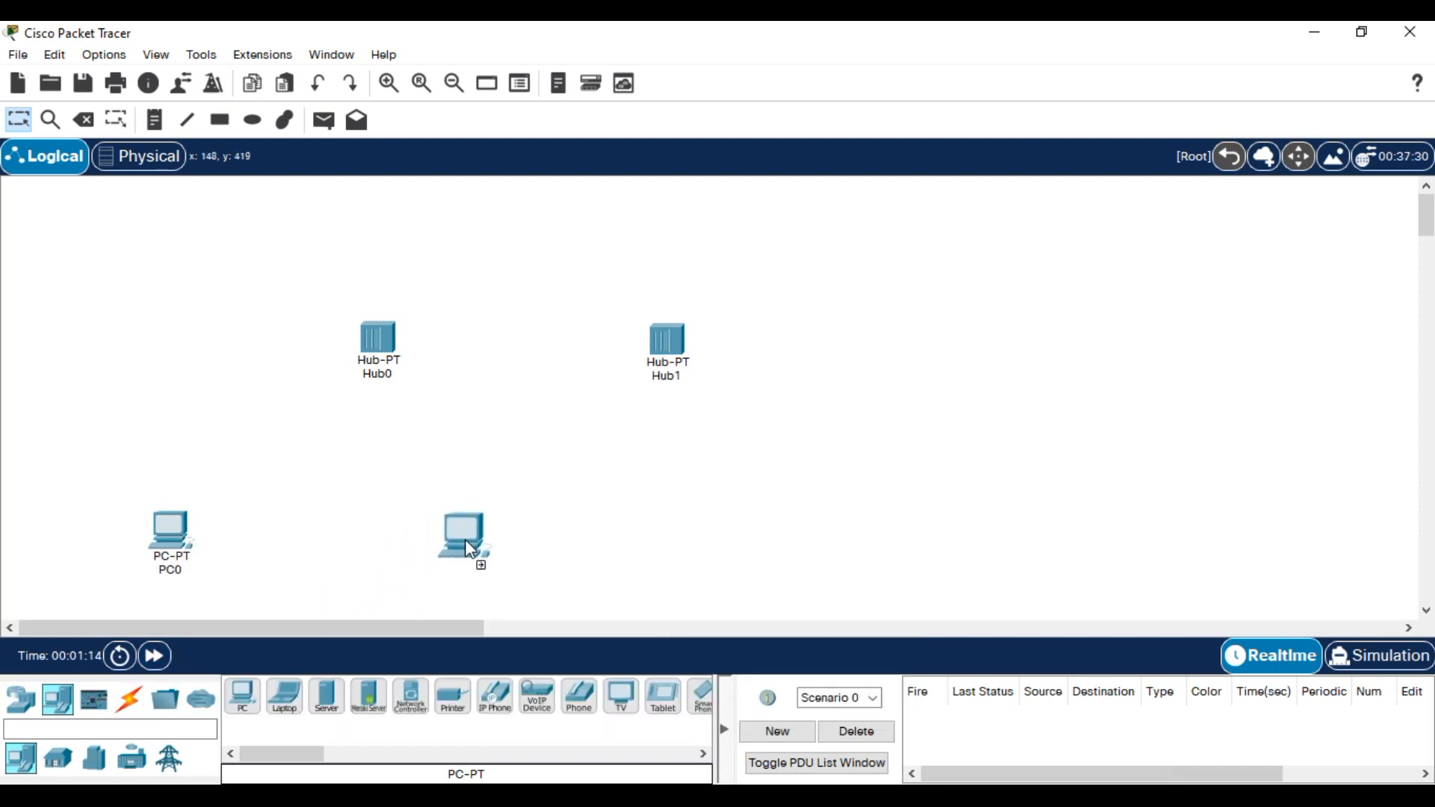
drag(455, 544, 455, 542)
drag(246, 705, 629, 551)
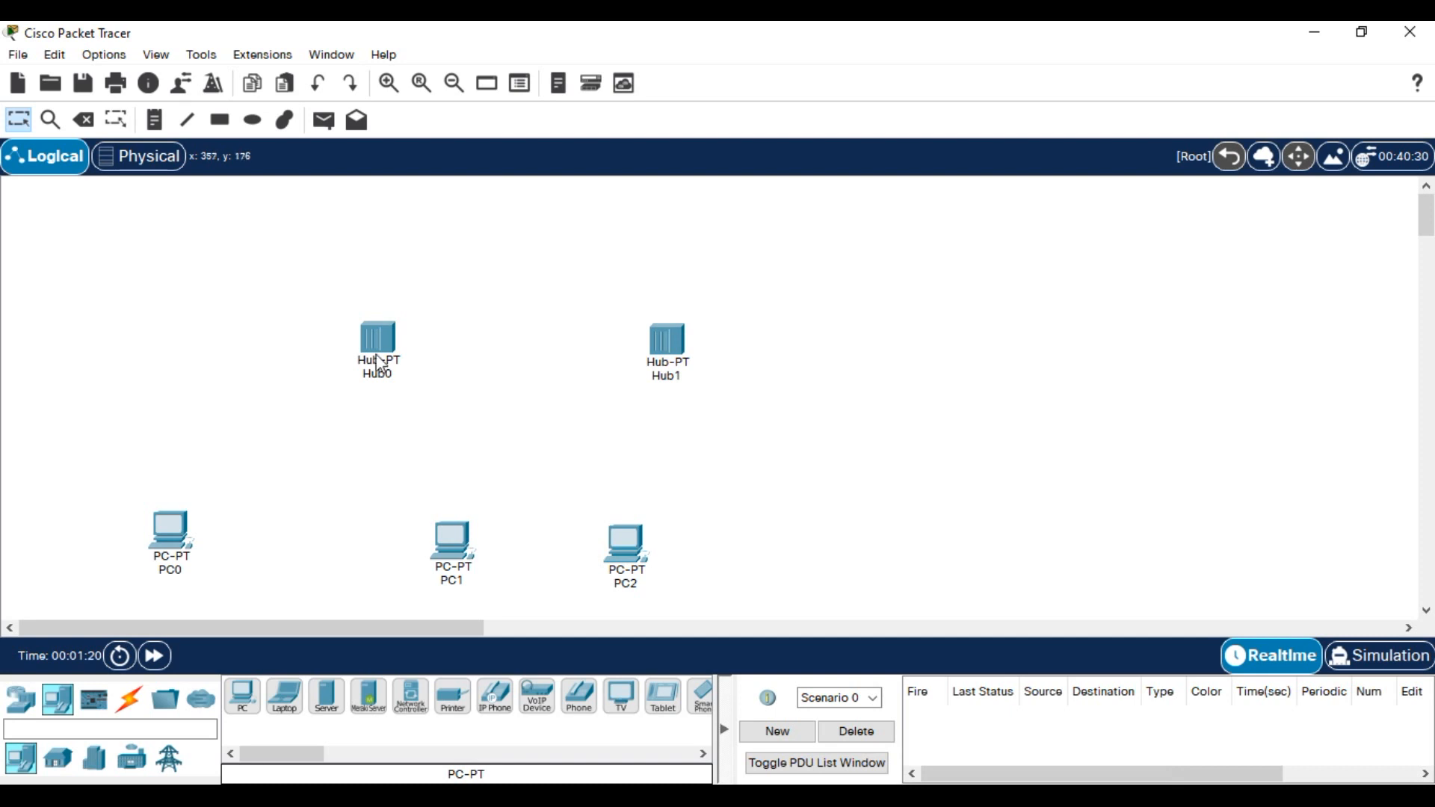
- Spread Hub0 and Hub1 farther apart, and nudge PC1 and PC2 slightly upward
drag(379, 377, 316, 375)
drag(453, 540, 449, 524)
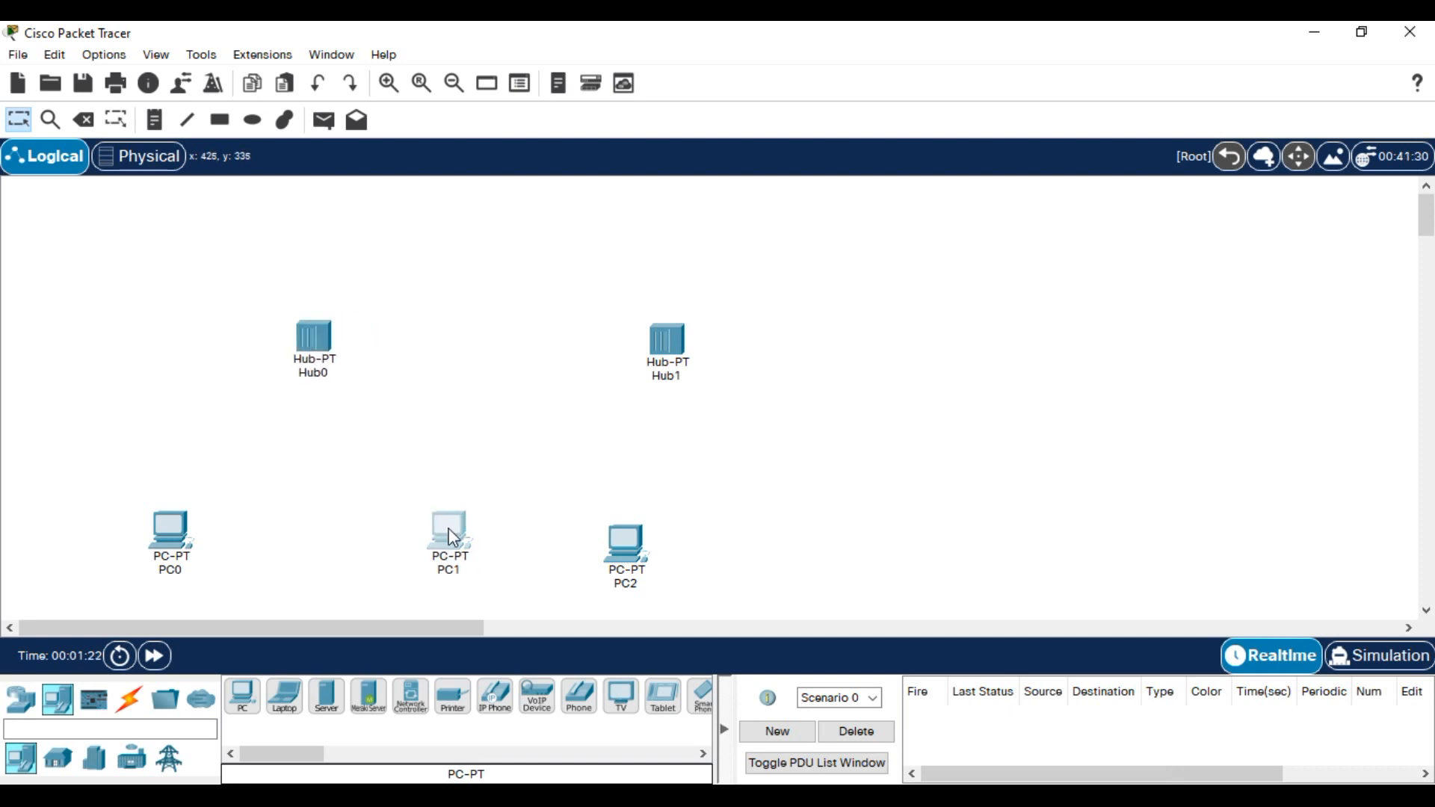
drag(622, 543, 617, 519)
drag(674, 343, 775, 342)
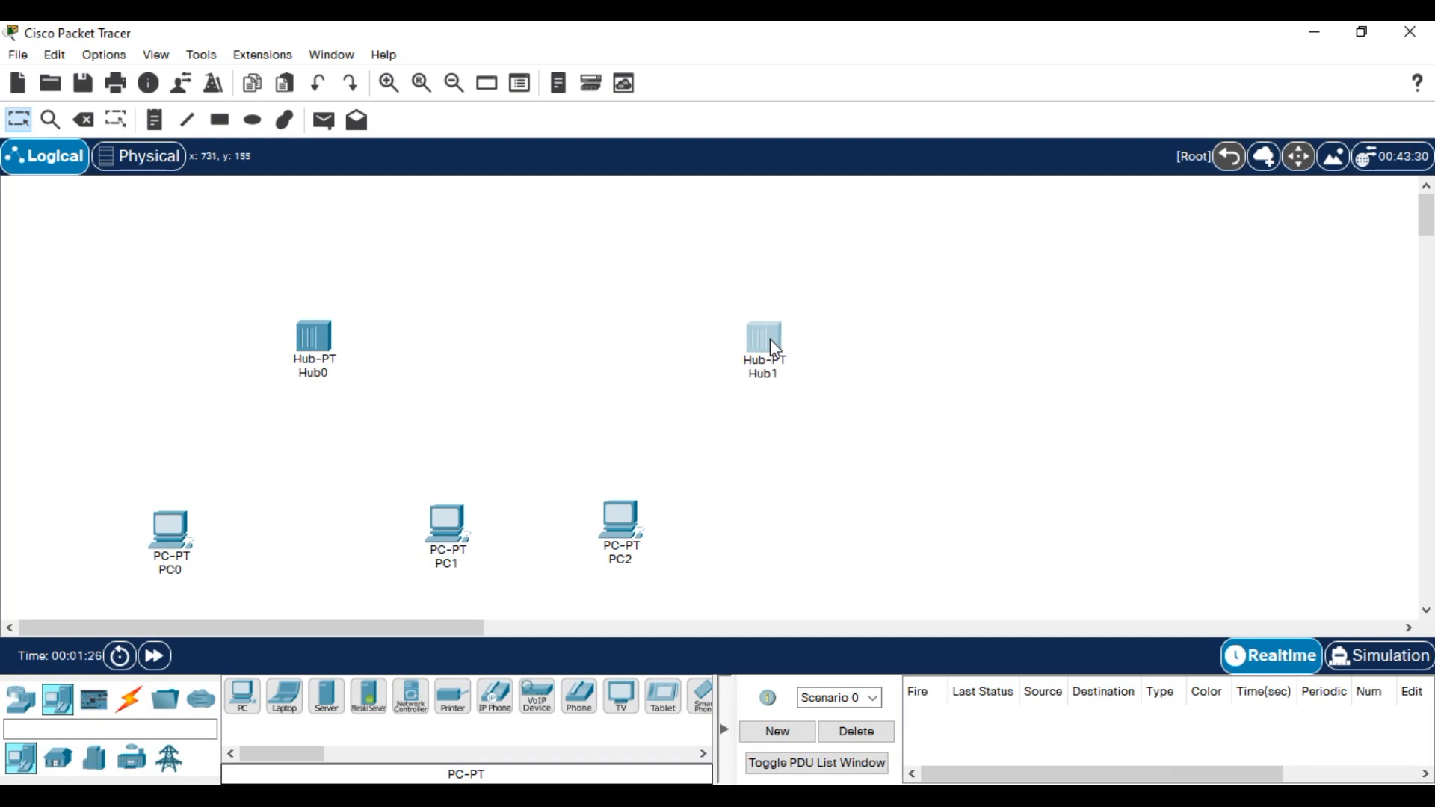
- Add a fourth PC to the lower right of Hub1, level with PC2
drag(242, 696, 869, 562)
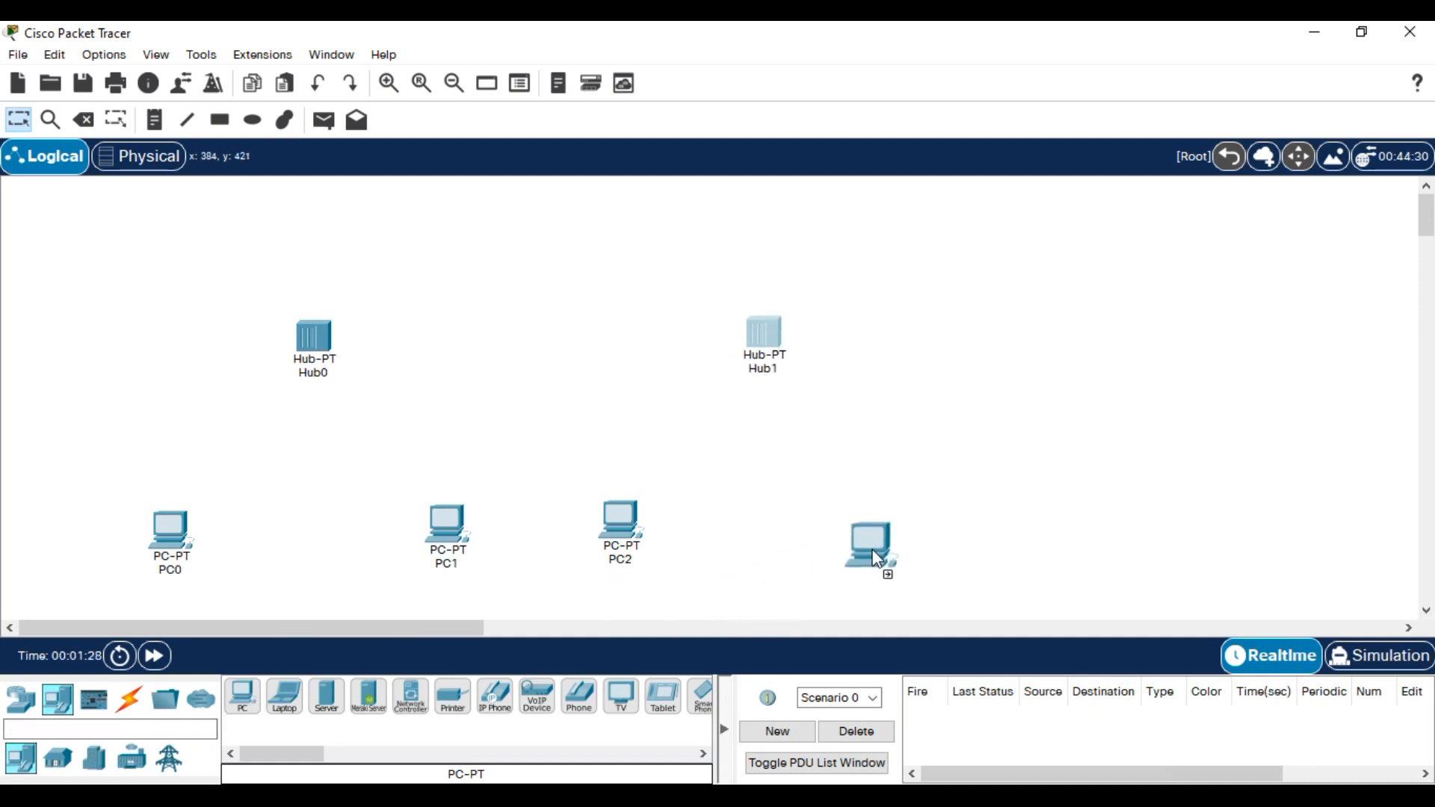
drag(900, 534, 900, 534)
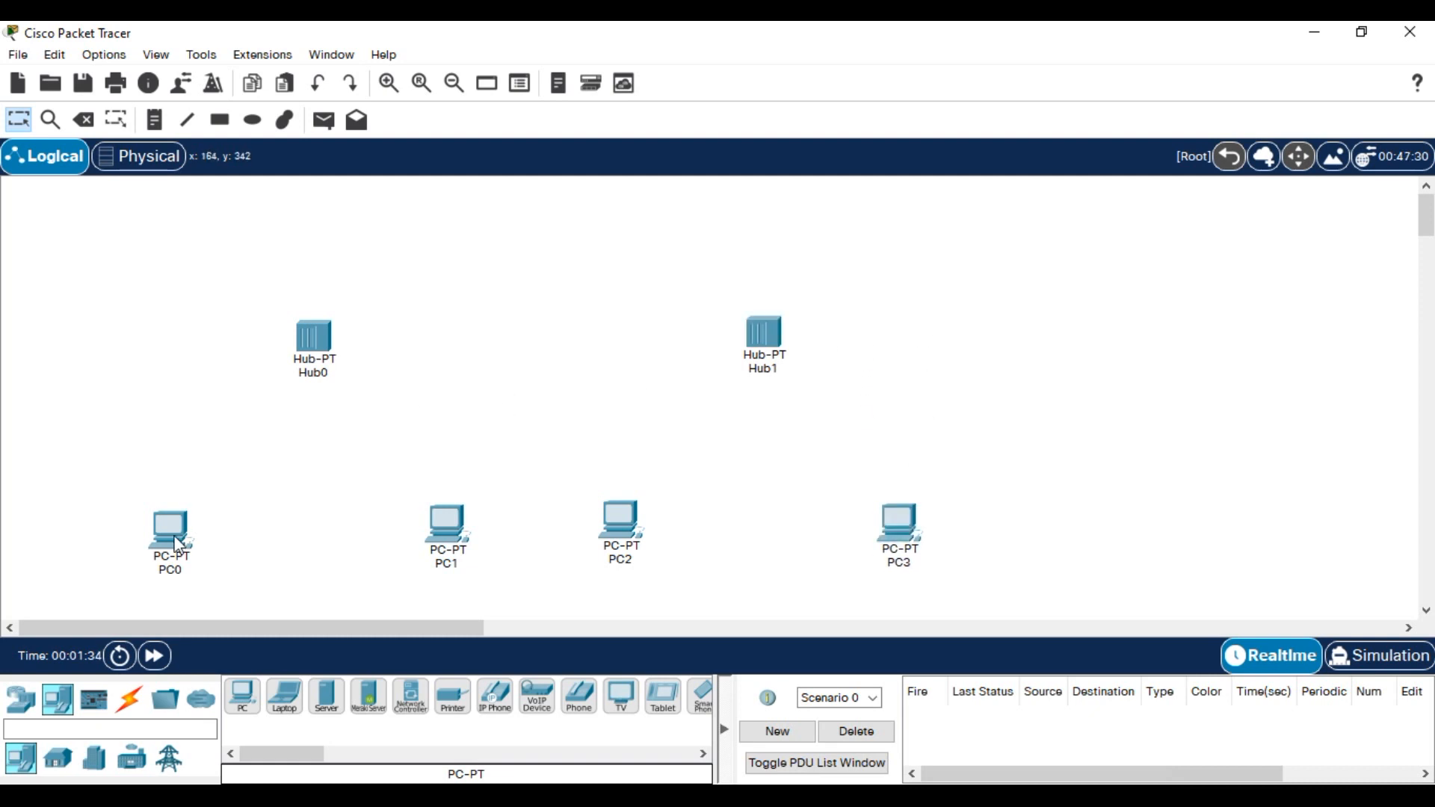
- Connect PC0's FastEthernet0 to Hub0's FastEthernet0 with a Copper Straight-Through cable
click(129, 699)
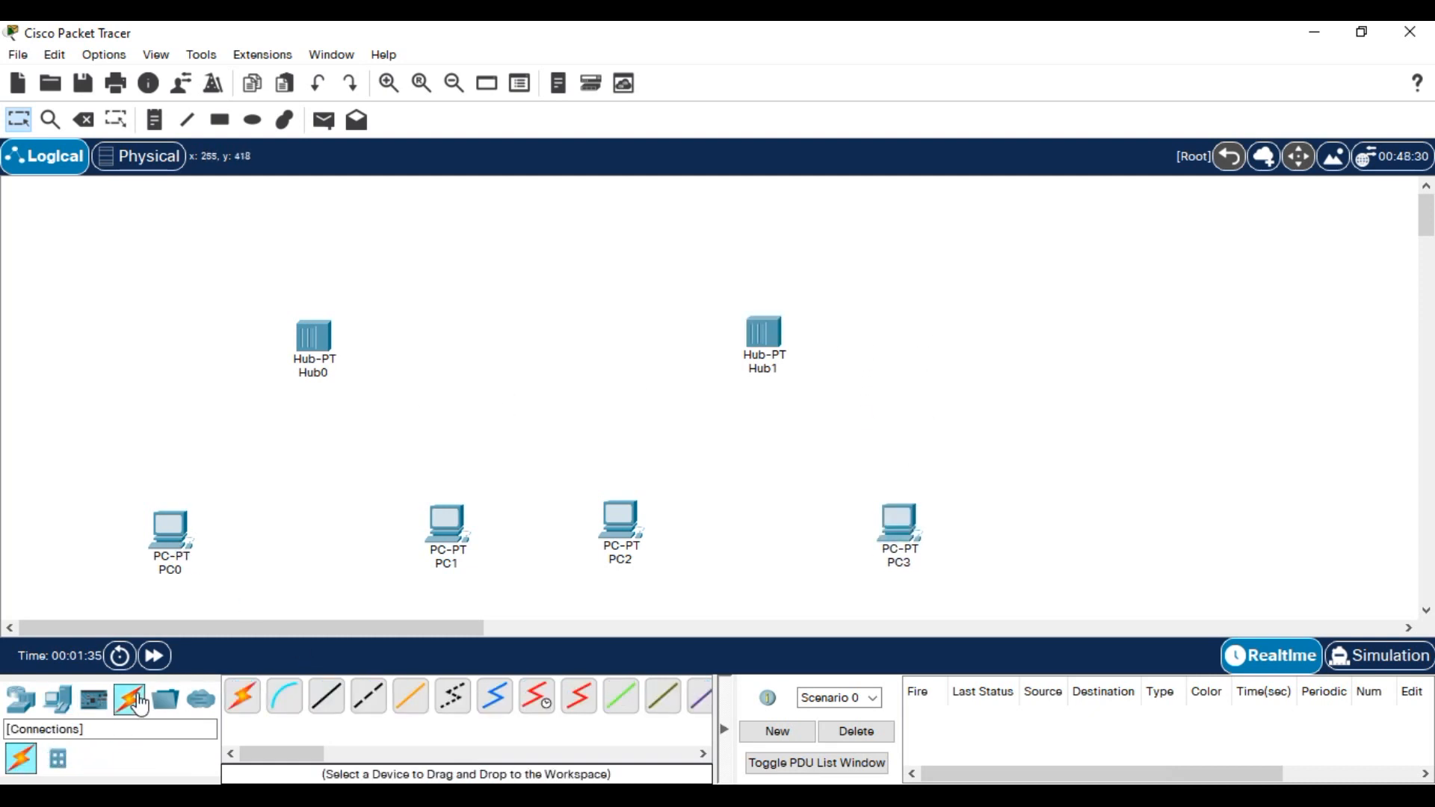
click(326, 699)
click(182, 532)
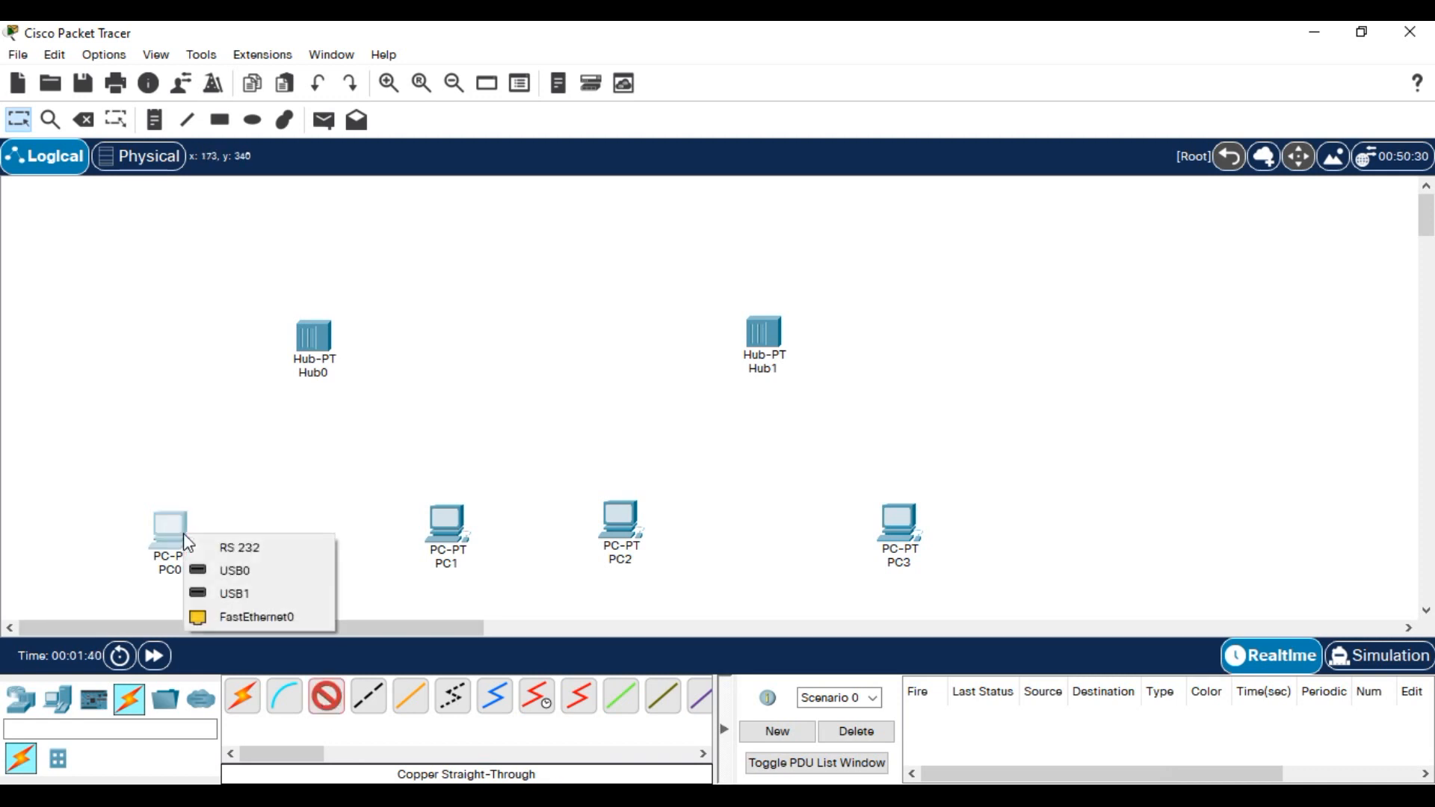
click(257, 616)
click(320, 345)
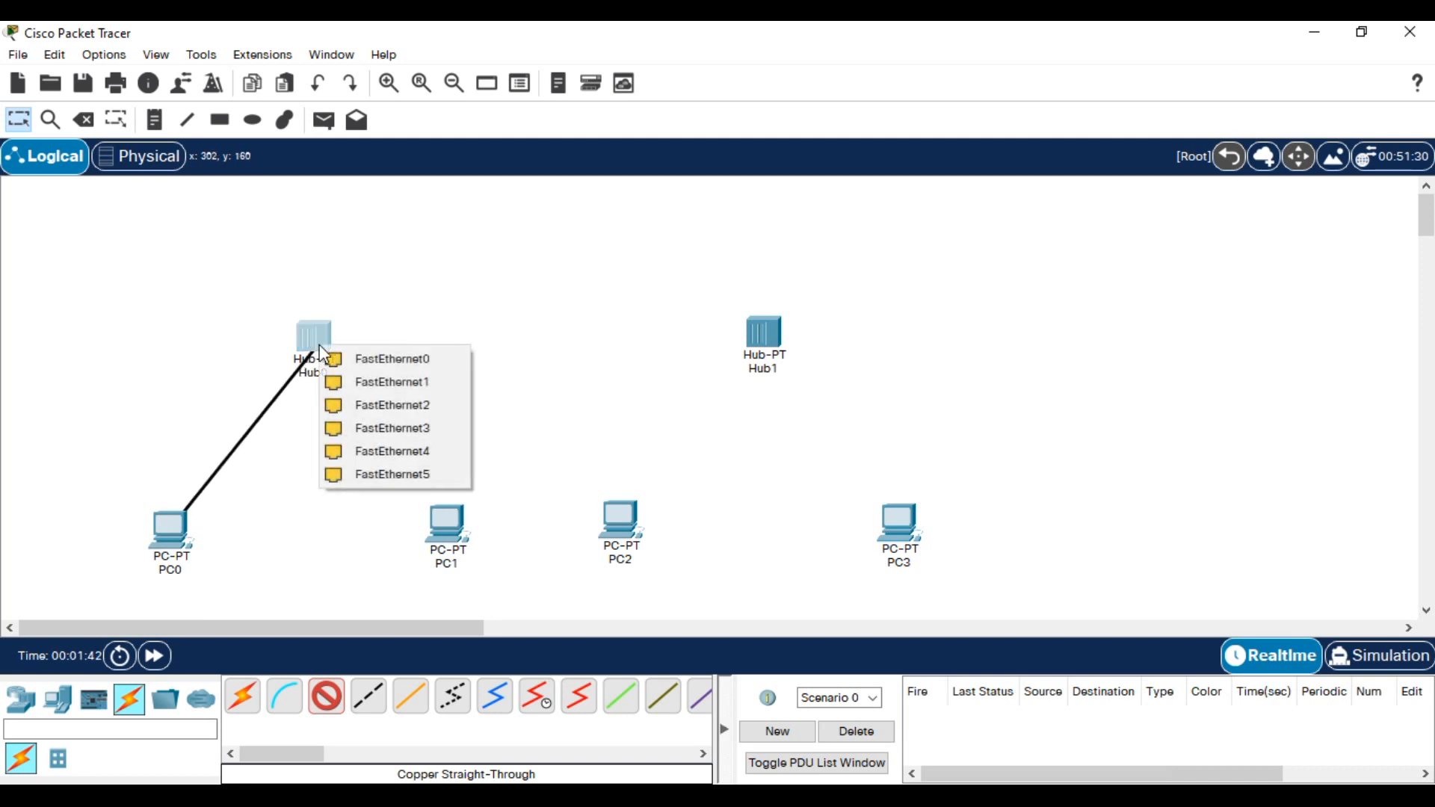
click(388, 359)
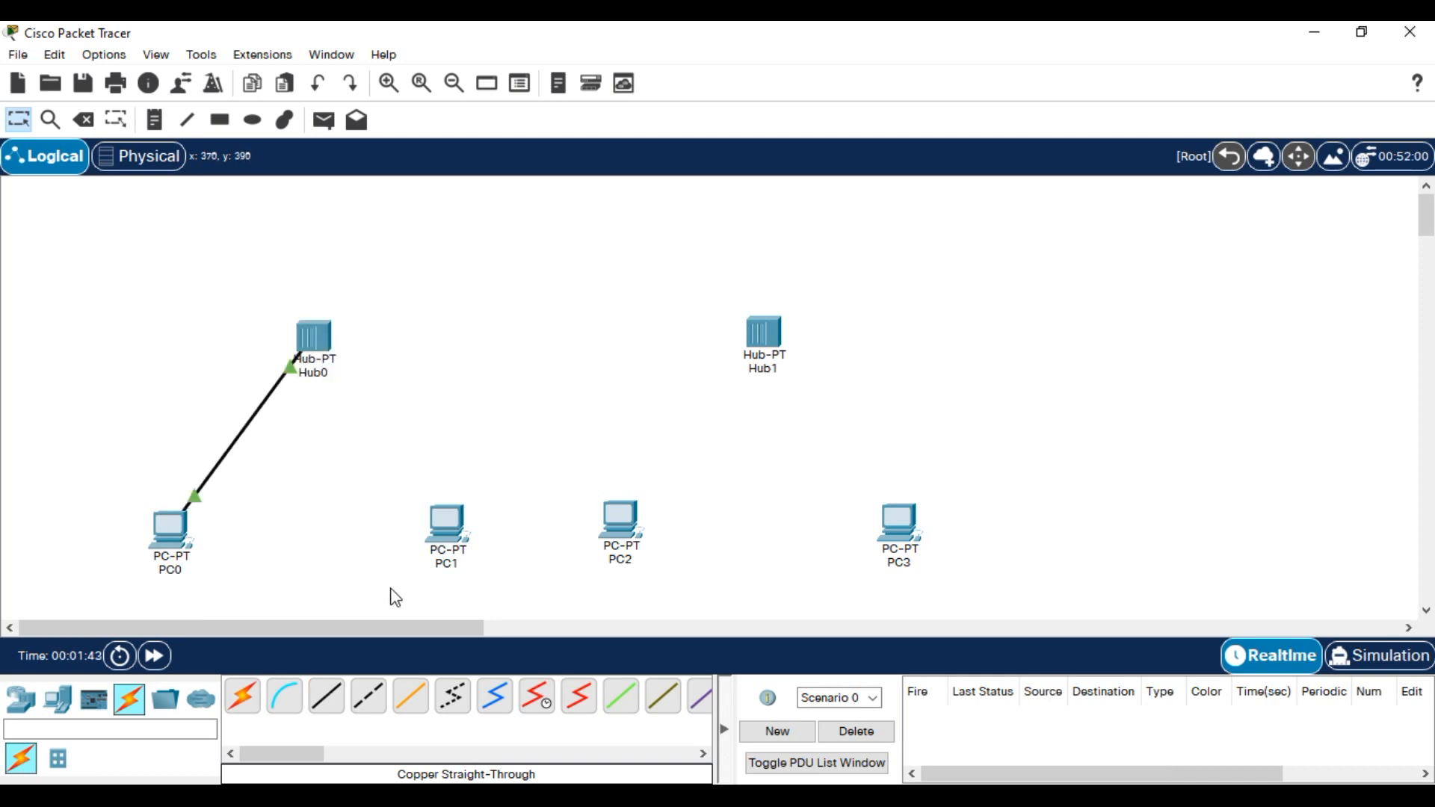
- Connect PC1's FastEthernet0 to a free FastEthernet port on Hub0 with a Copper Straight-Through cable
click(319, 706)
click(447, 523)
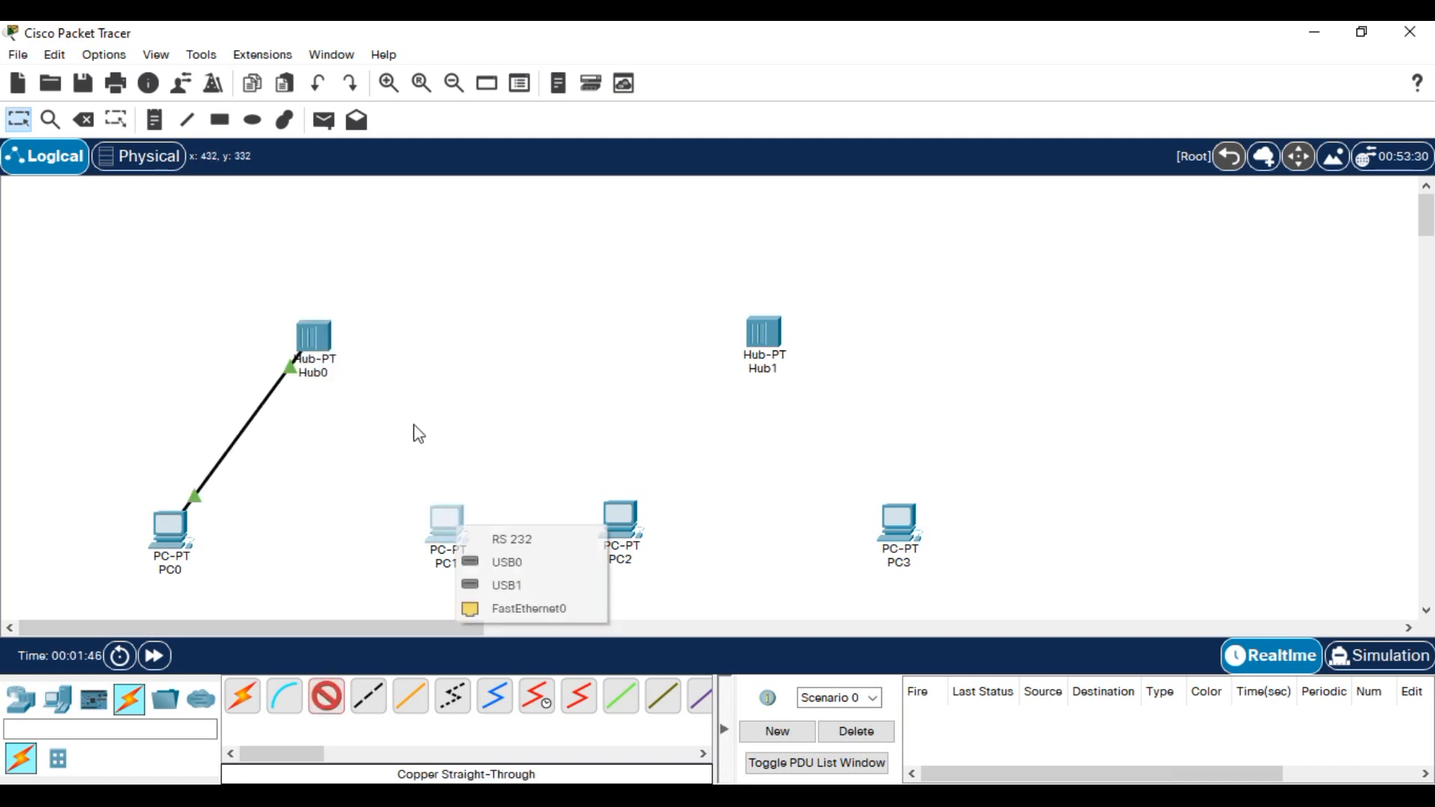
click(501, 608)
click(321, 346)
click(369, 371)
- Connect PC2's FastEthernet0 to Hub1's FastEthernet0 with a Copper Straight-Through cable
click(336, 709)
click(621, 527)
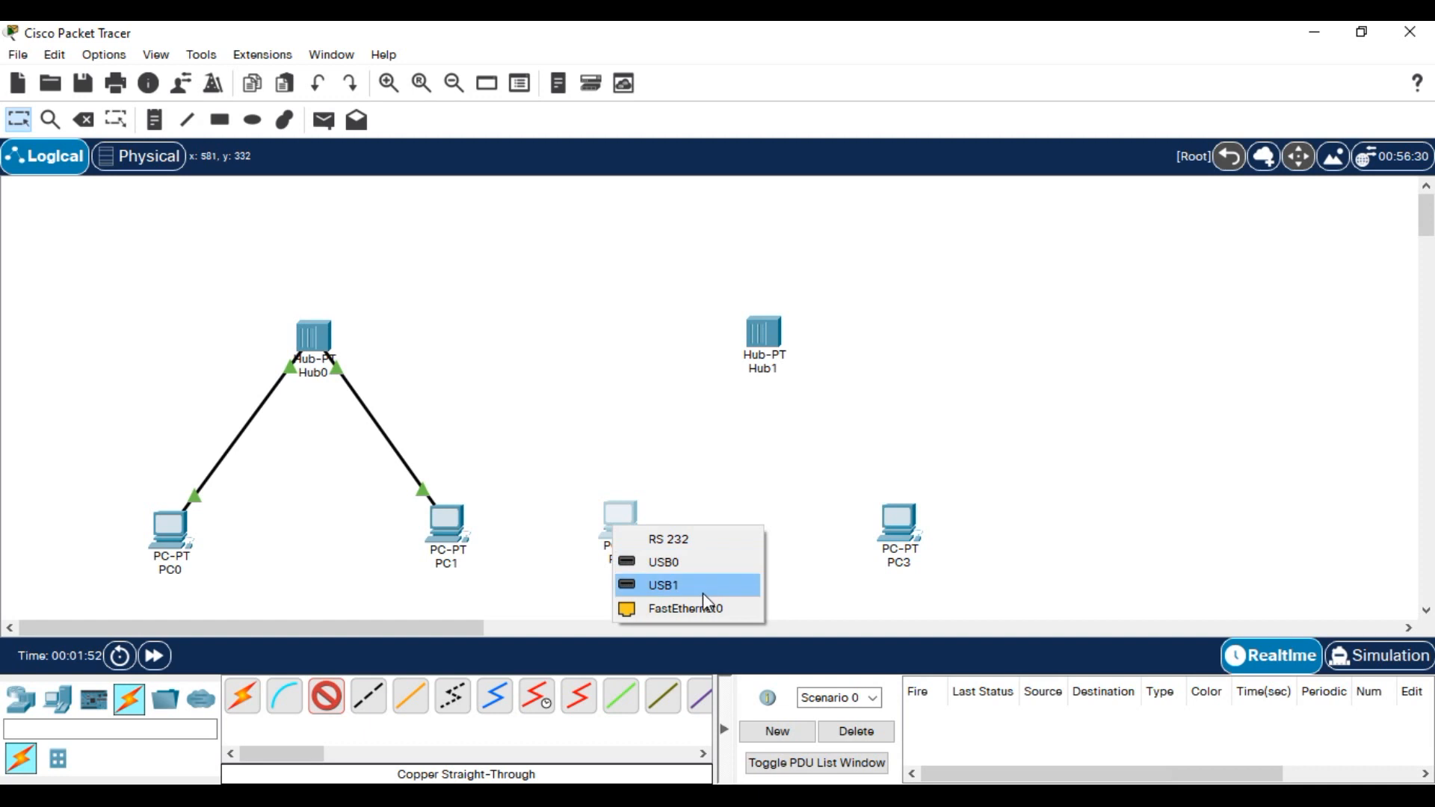
click(698, 605)
click(761, 330)
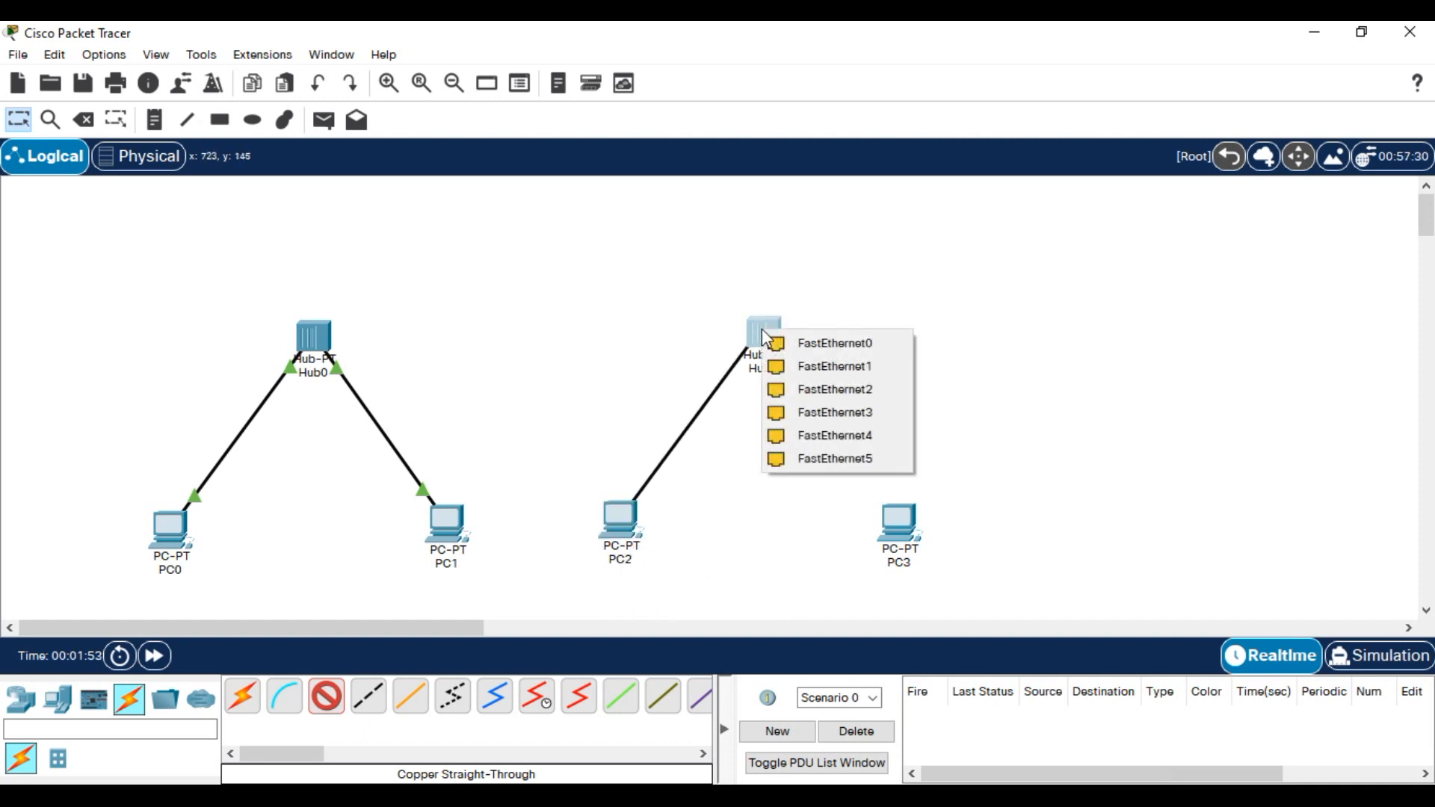
click(804, 343)
- Connect PC3's FastEthernet0 to Hub1's FastEthernet1 with a Copper Straight-Through cable
click(326, 697)
click(907, 526)
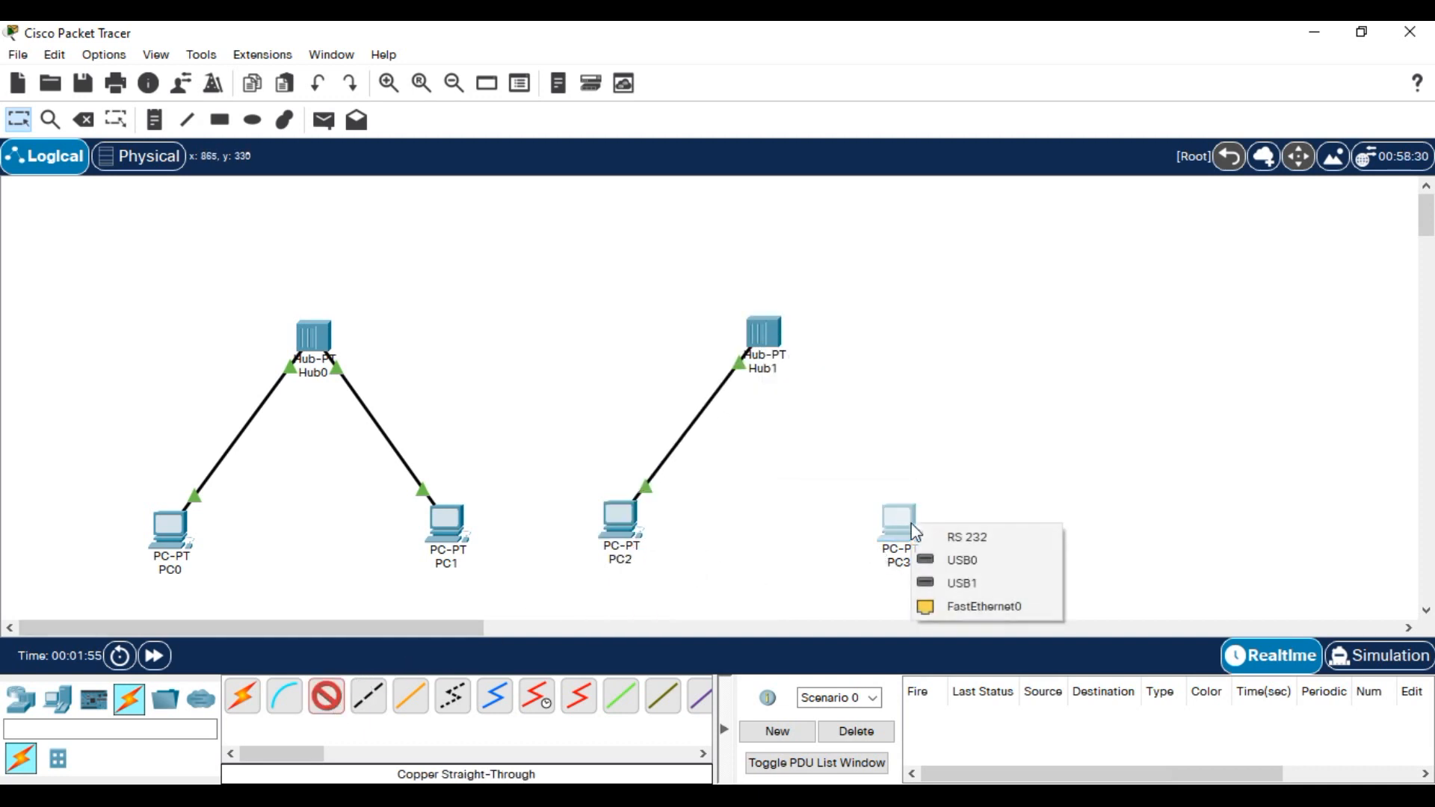
click(967, 606)
click(766, 335)
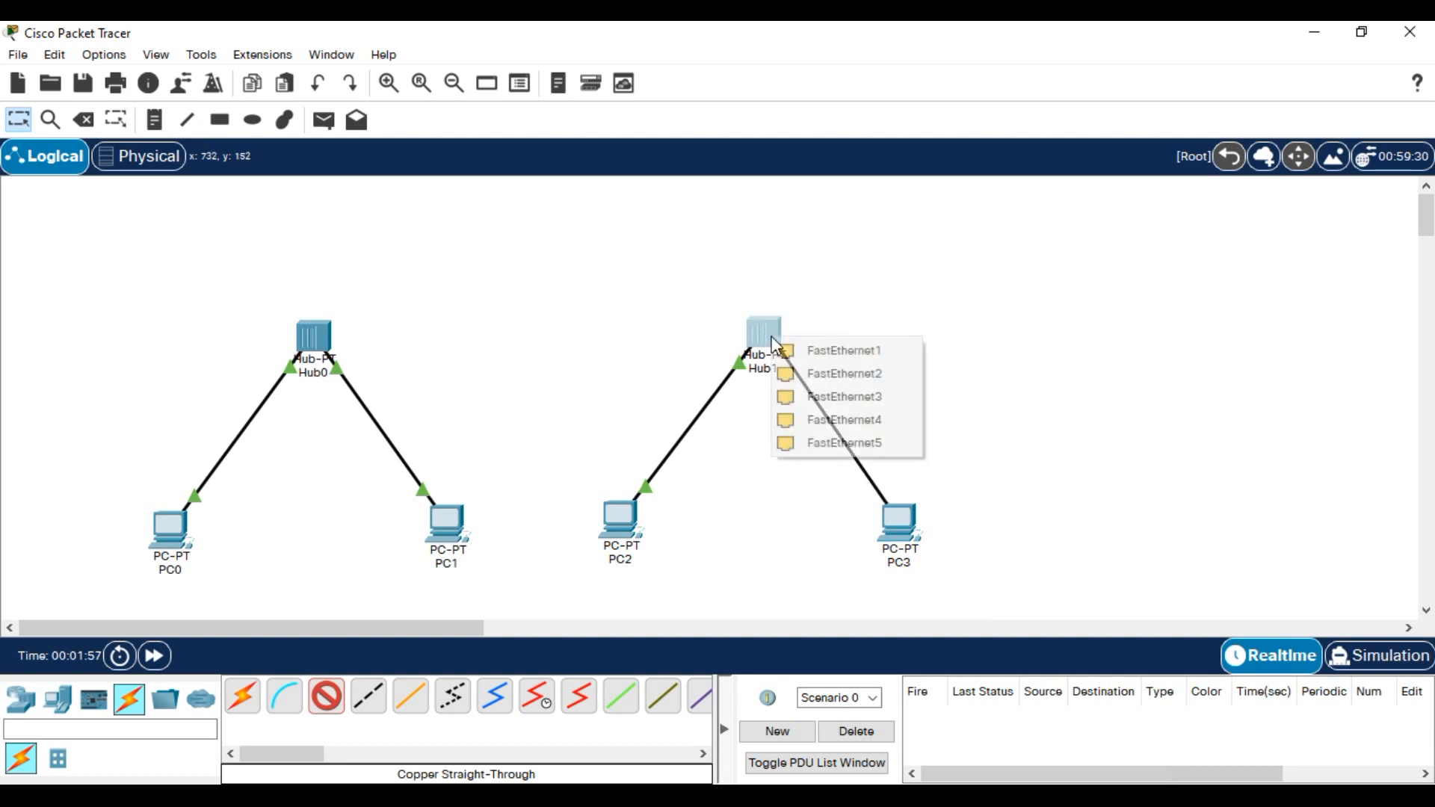
click(852, 352)
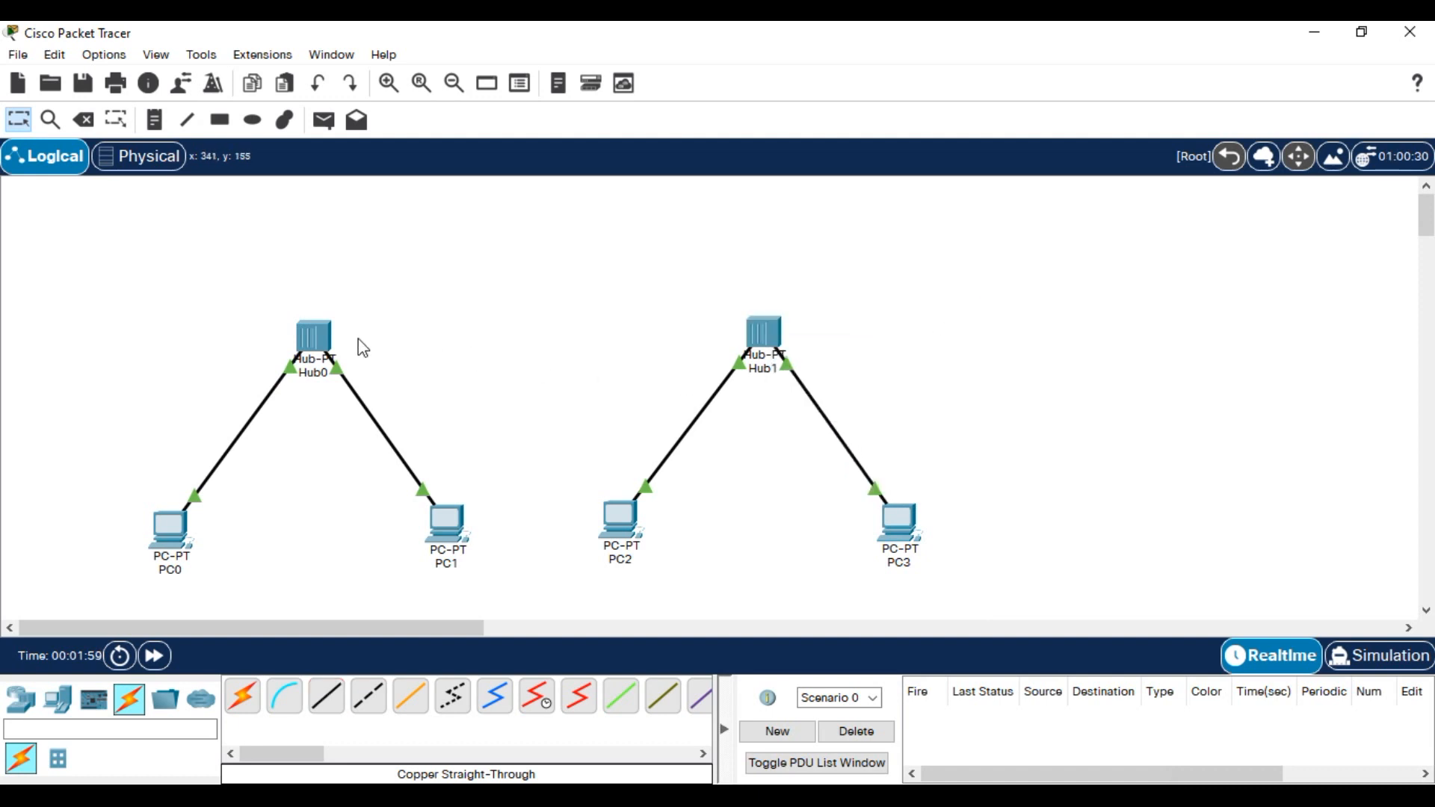
- Link Hub0 to Hub1's FastEthernet2 with a Copper Cross-Over cable, and nudge Hub0 slightly upward to level it with Hub1
click(367, 697)
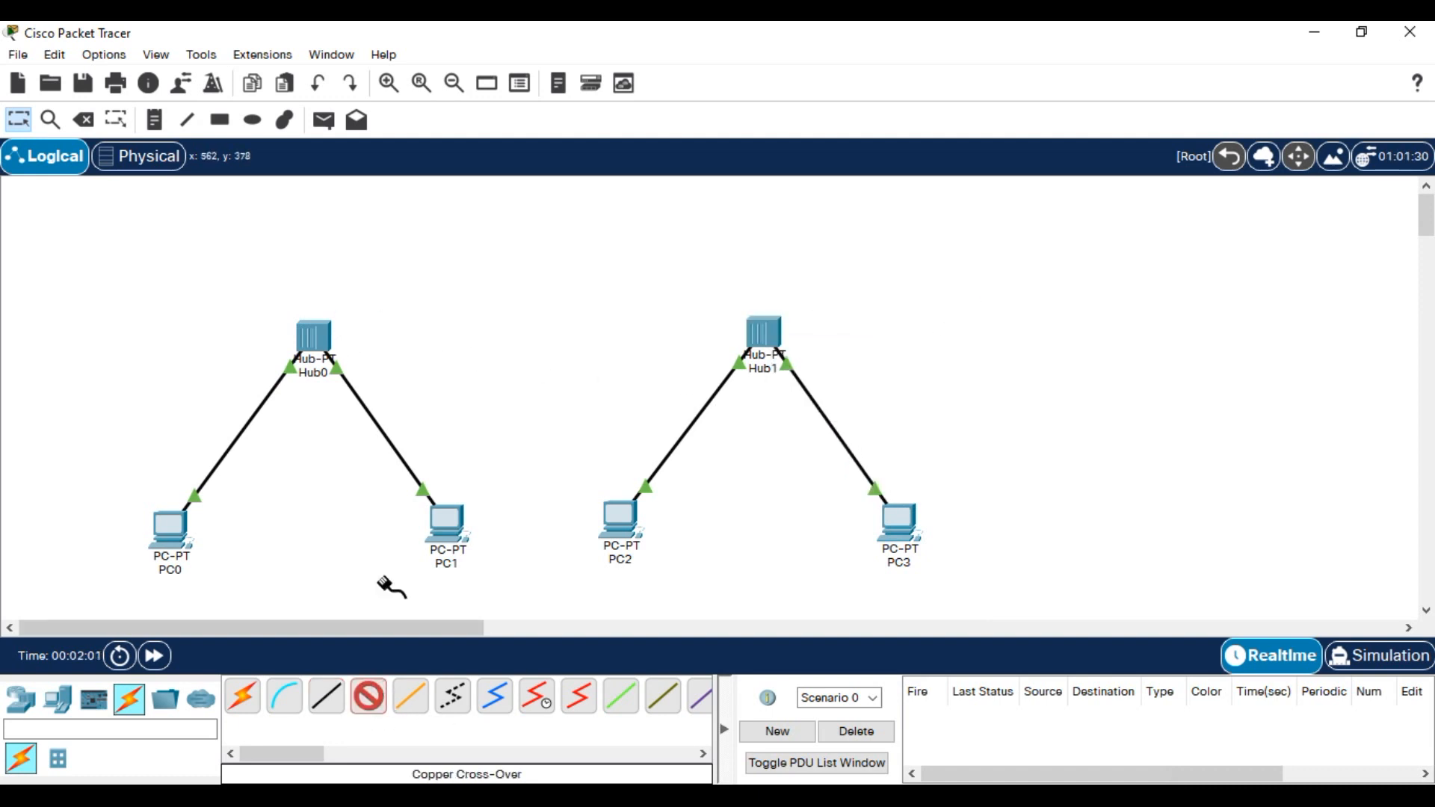
click(325, 355)
click(400, 352)
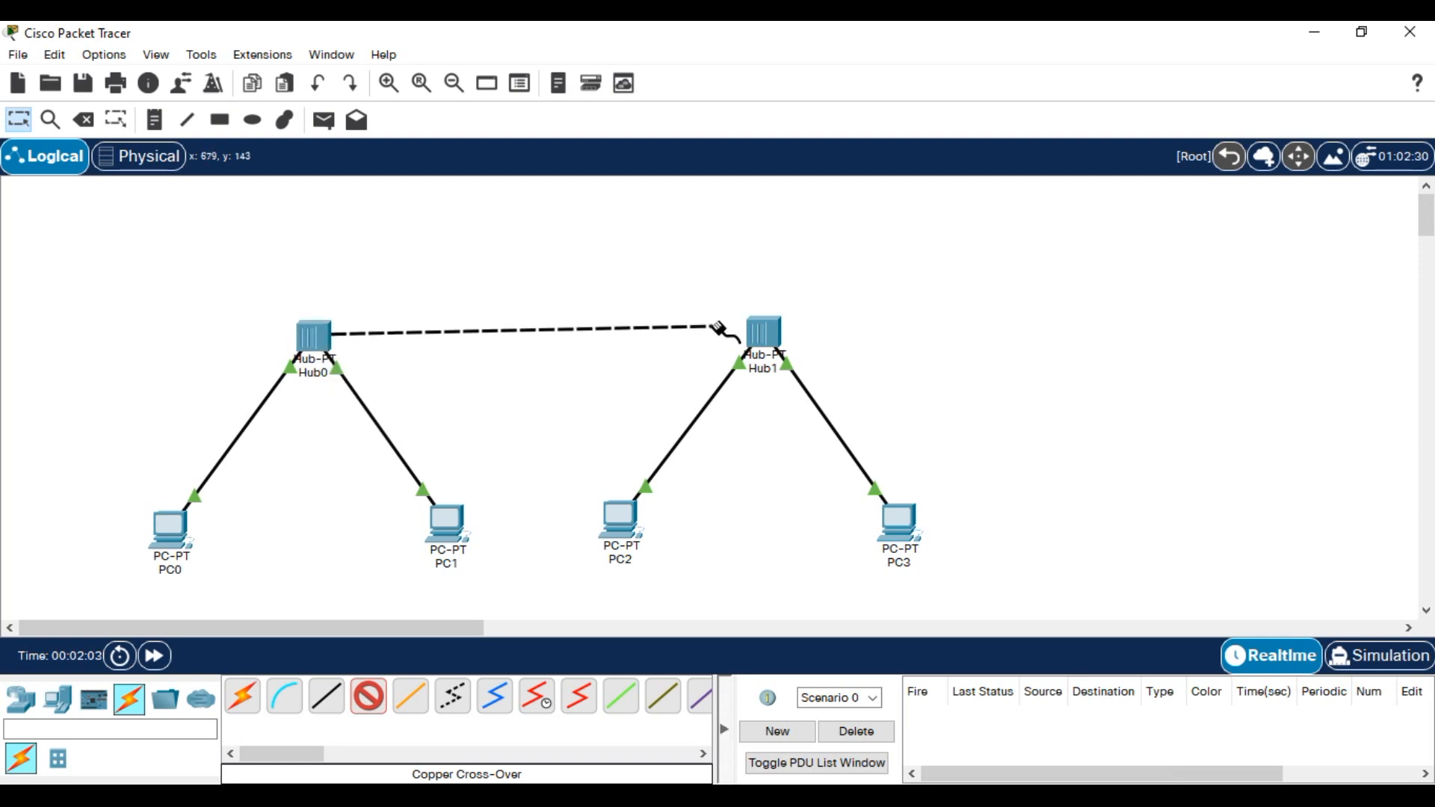
click(763, 331)
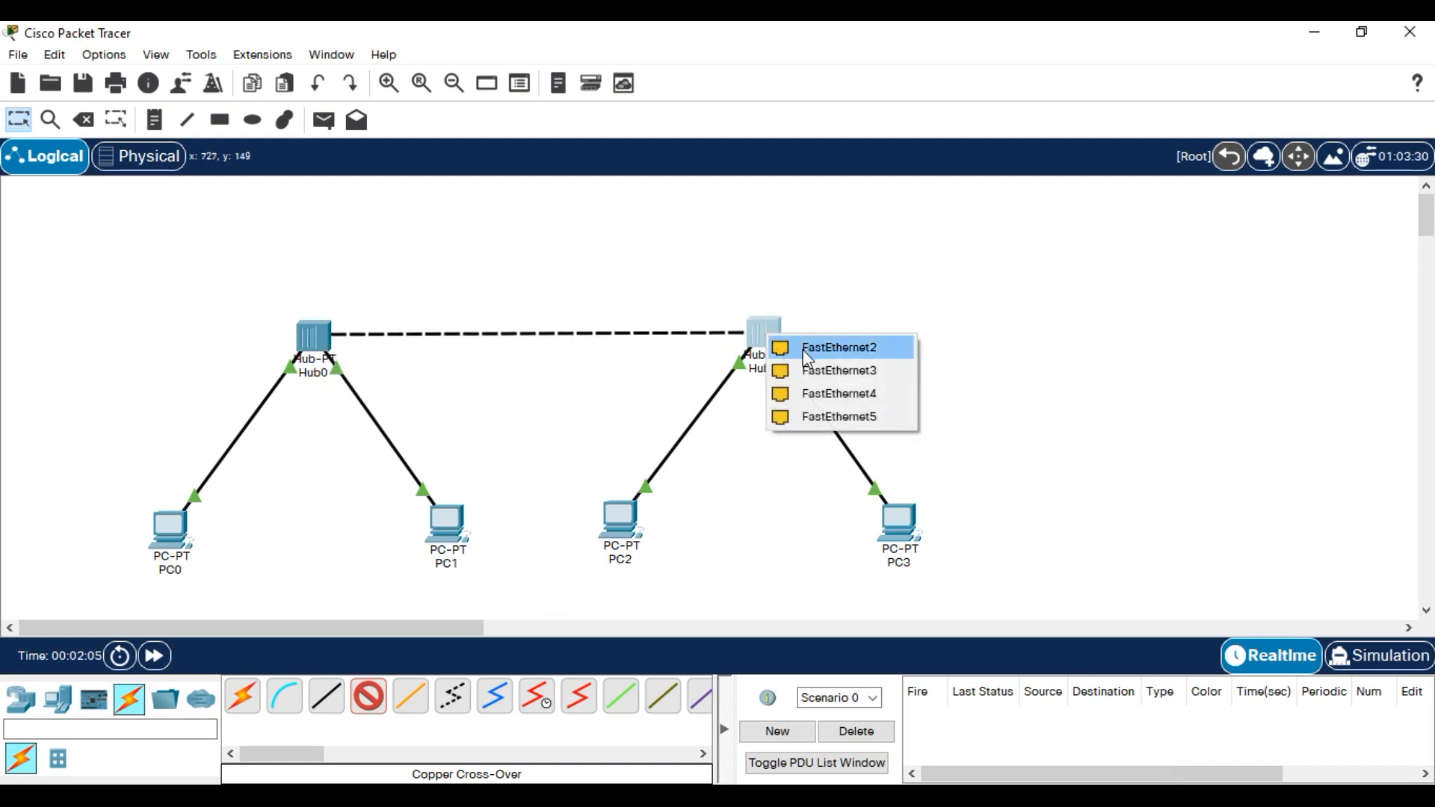
click(803, 348)
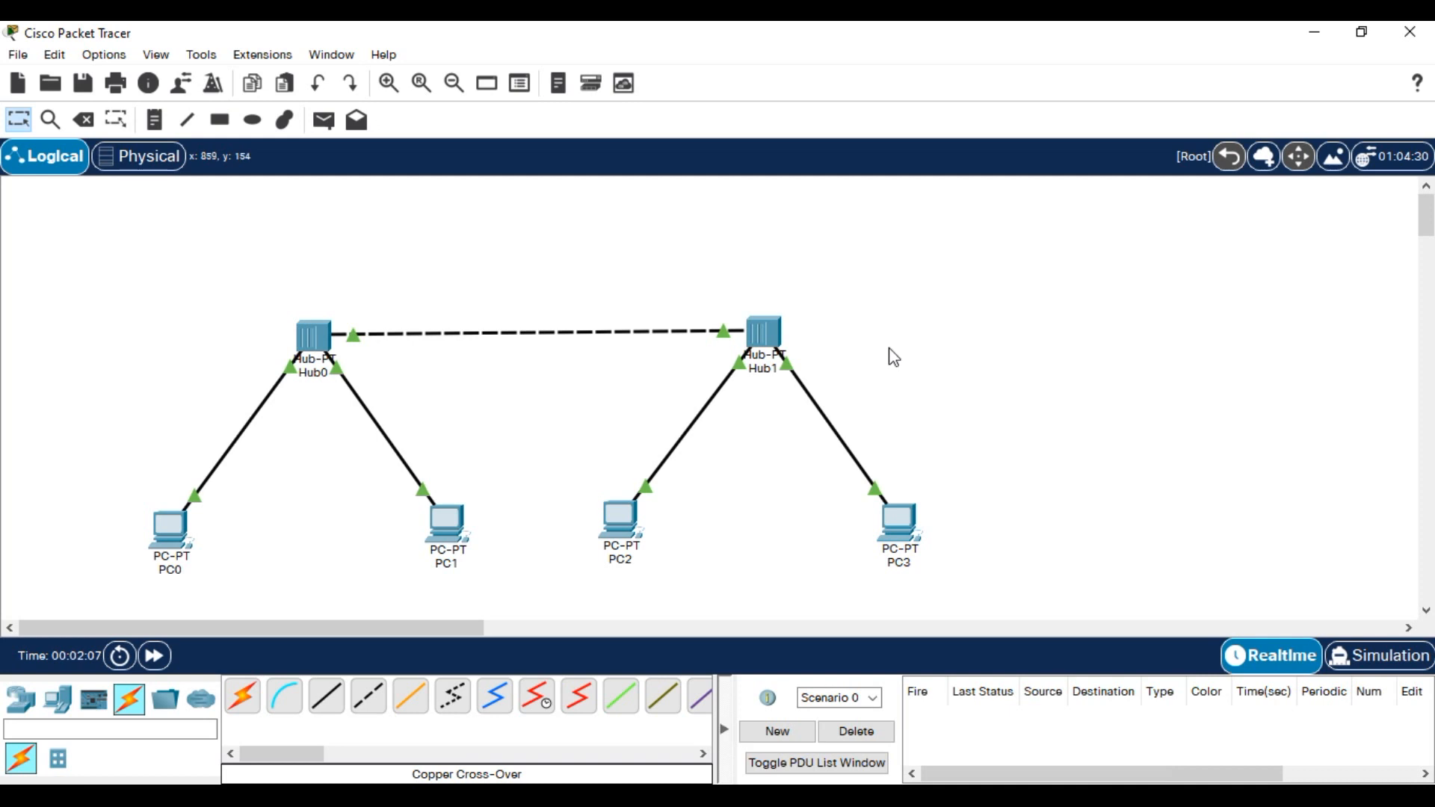
drag(326, 336, 318, 323)
- Assign PC0 the static IPv4 address 192.168.100.1 with subnet mask 255.255.255.0, and close its window
double_click(171, 532)
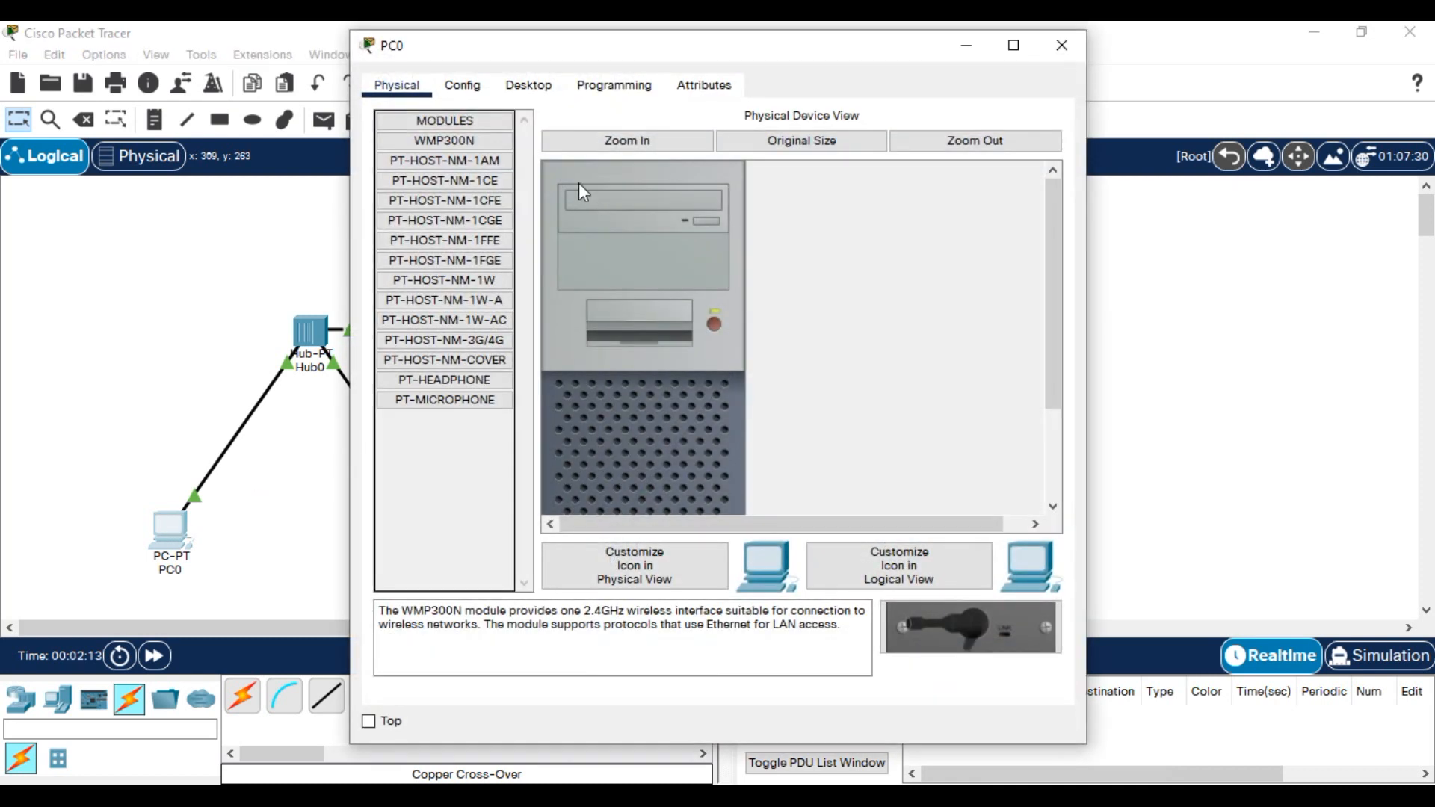
click(528, 85)
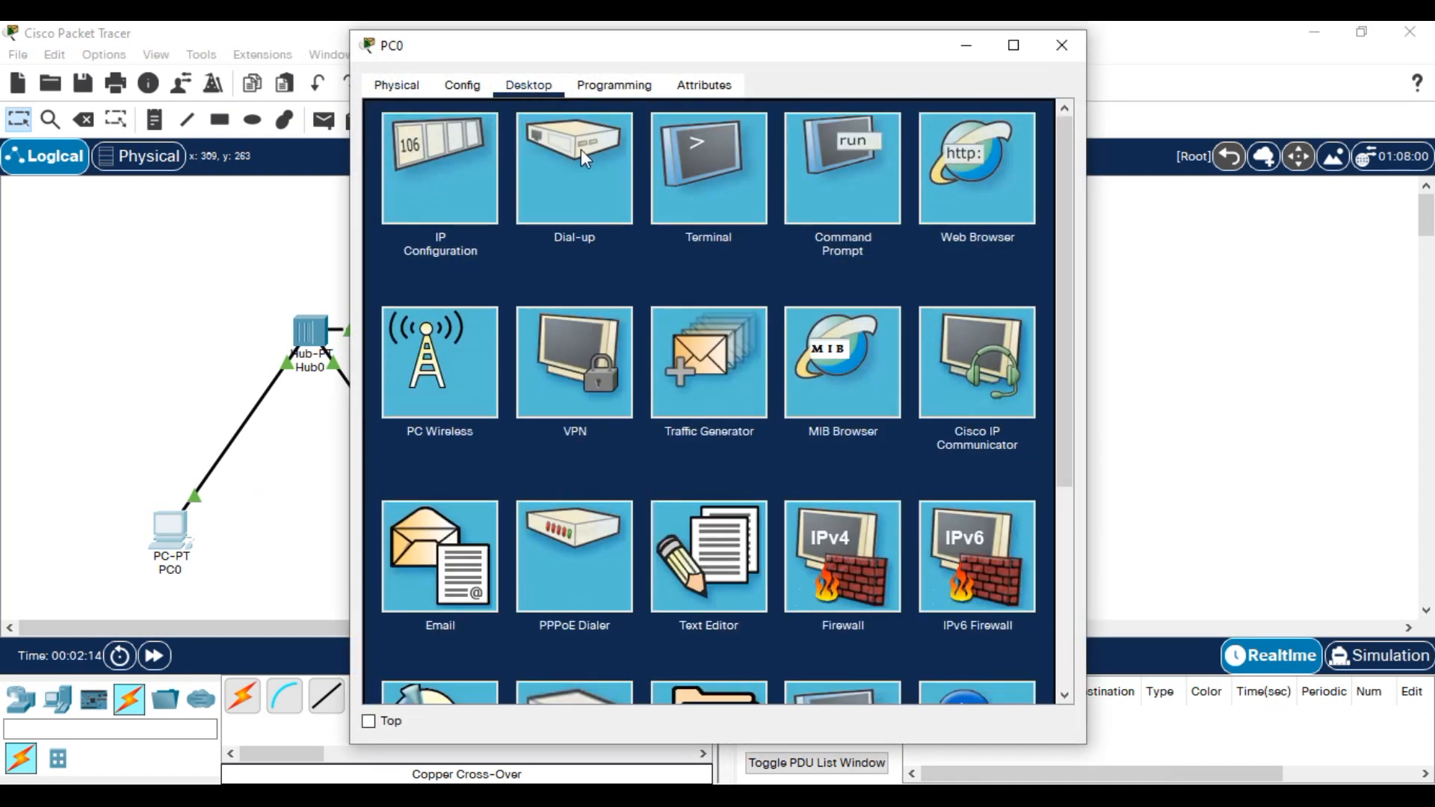
click(443, 178)
click(699, 226)
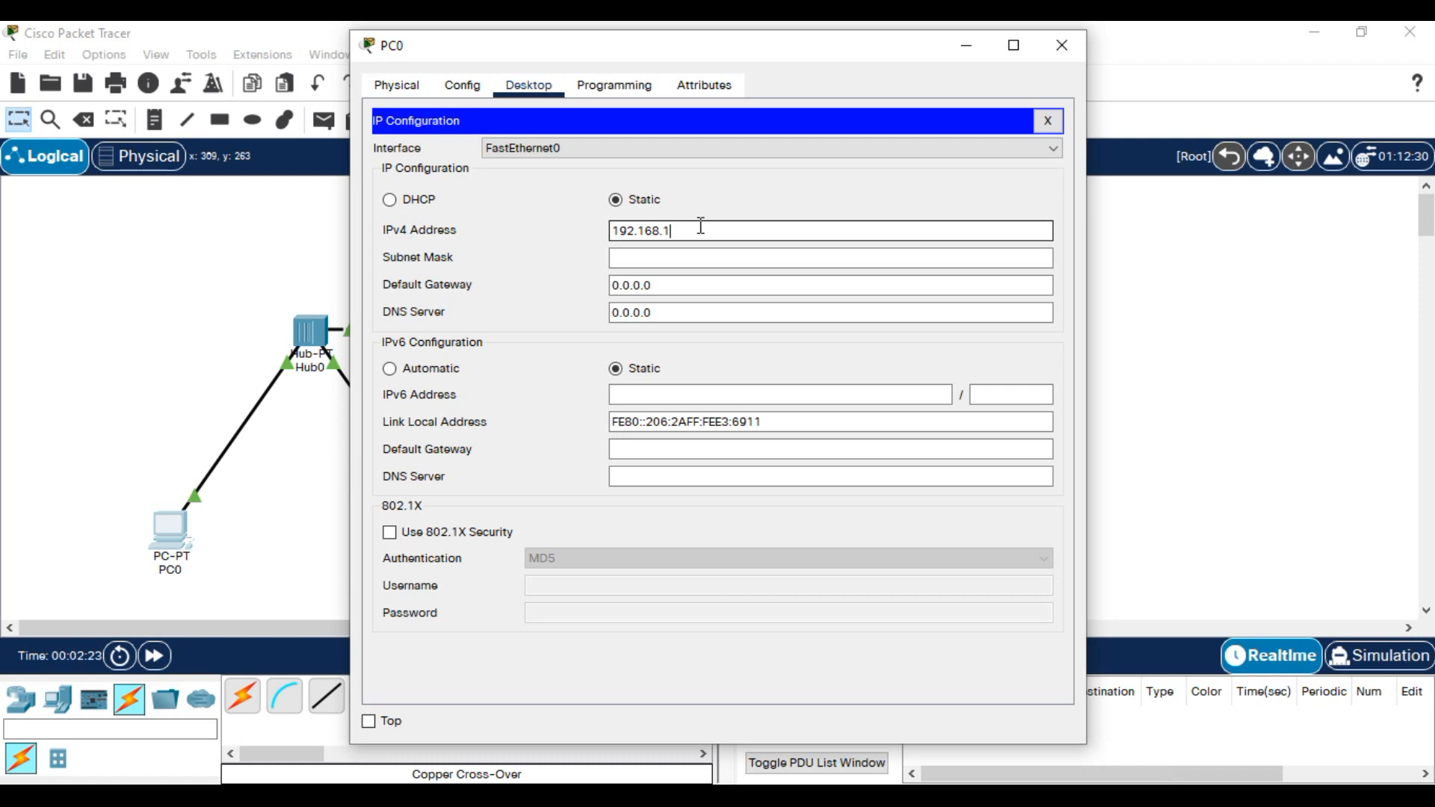
key(Tab)
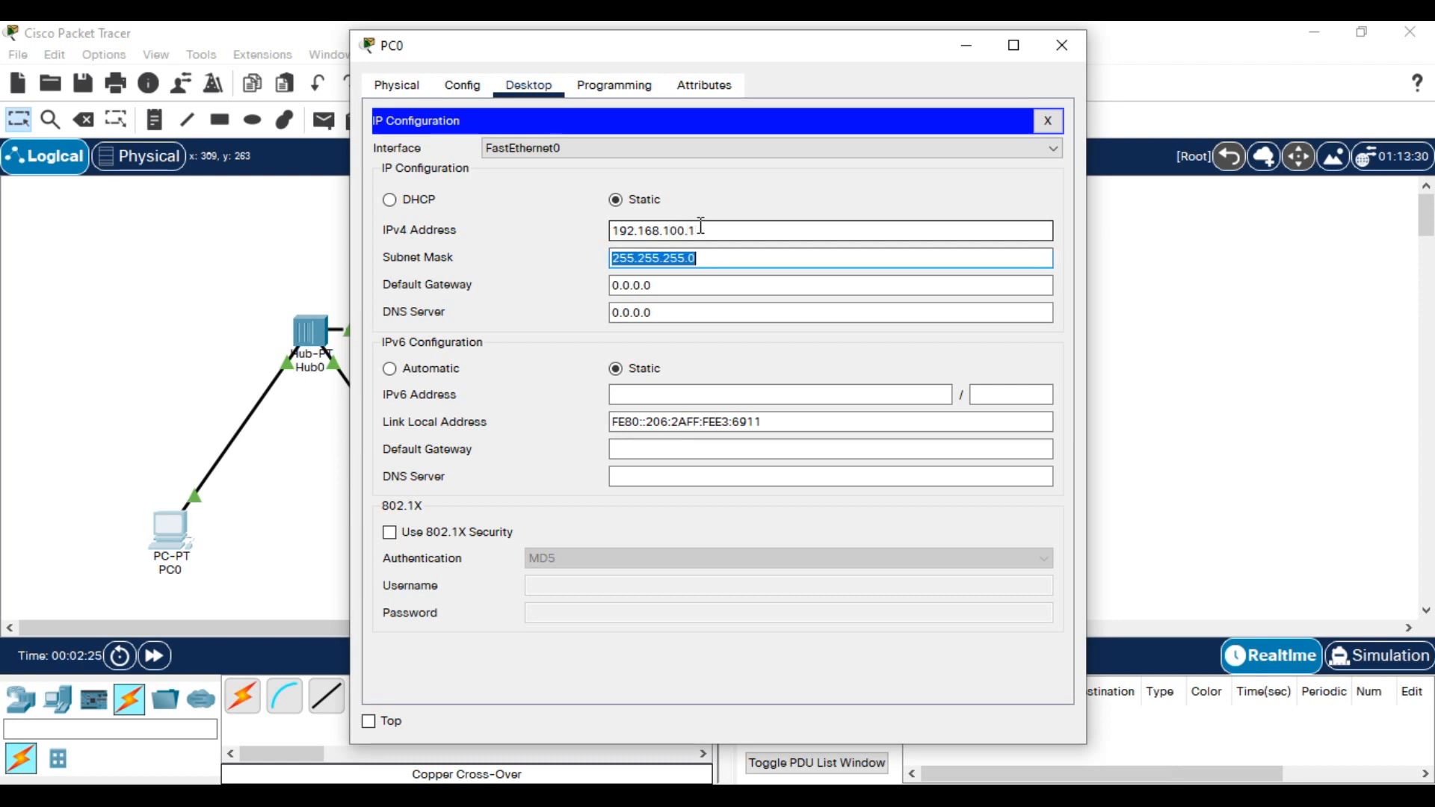
click(769, 199)
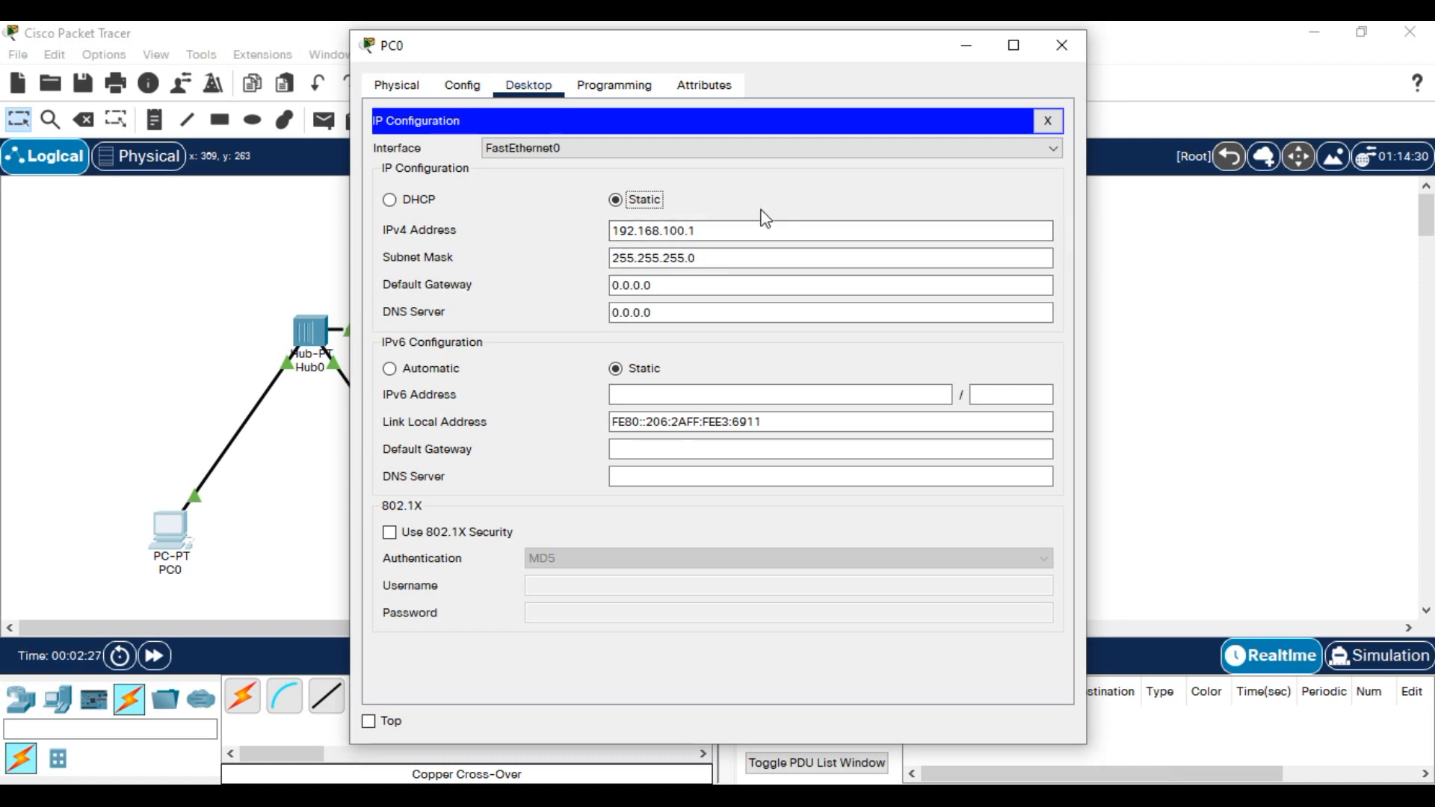
click(1071, 46)
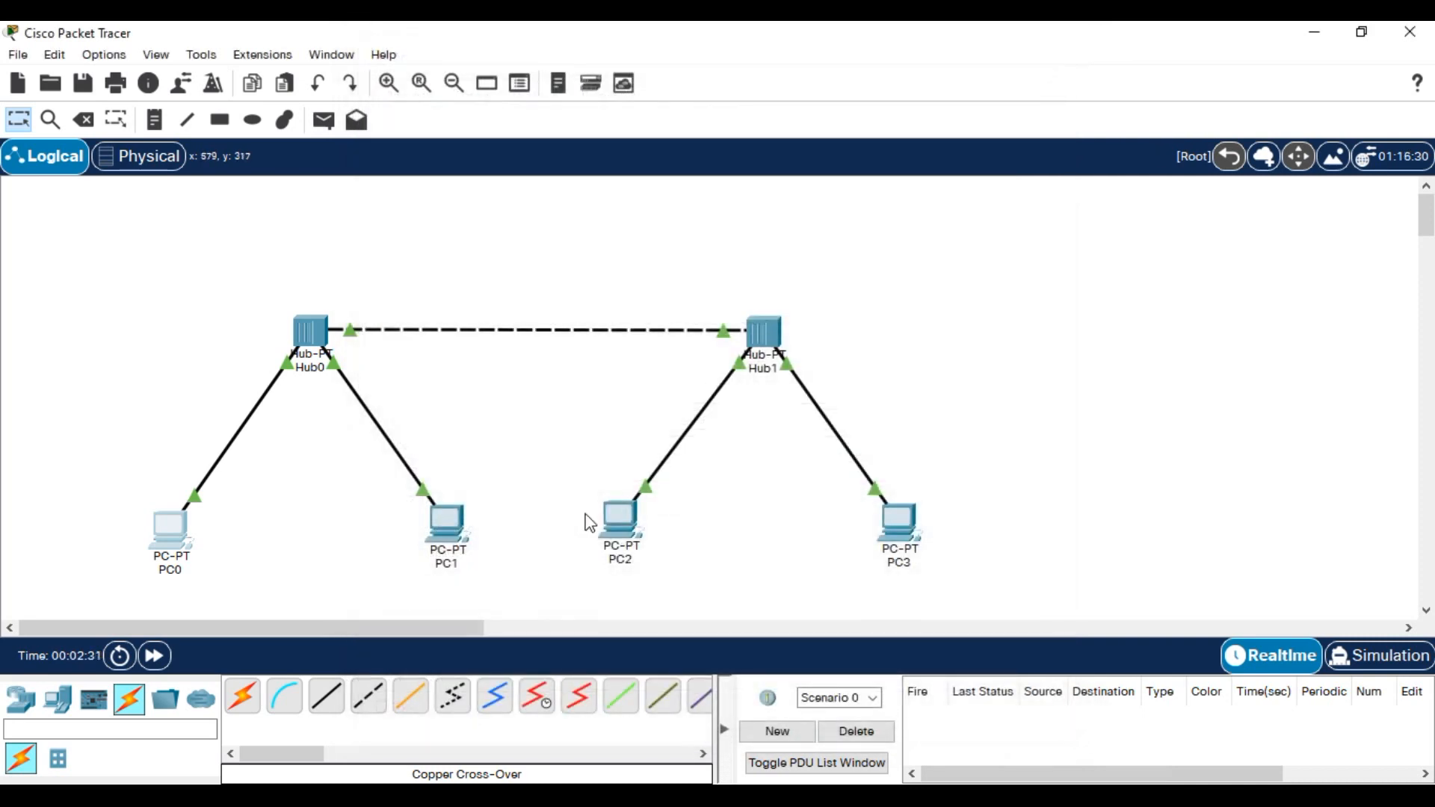
- Assign PC1 the static IPv4 address 192.168.100.2 with subnet mask 255.255.255.0, and close its window
click(445, 548)
click(530, 87)
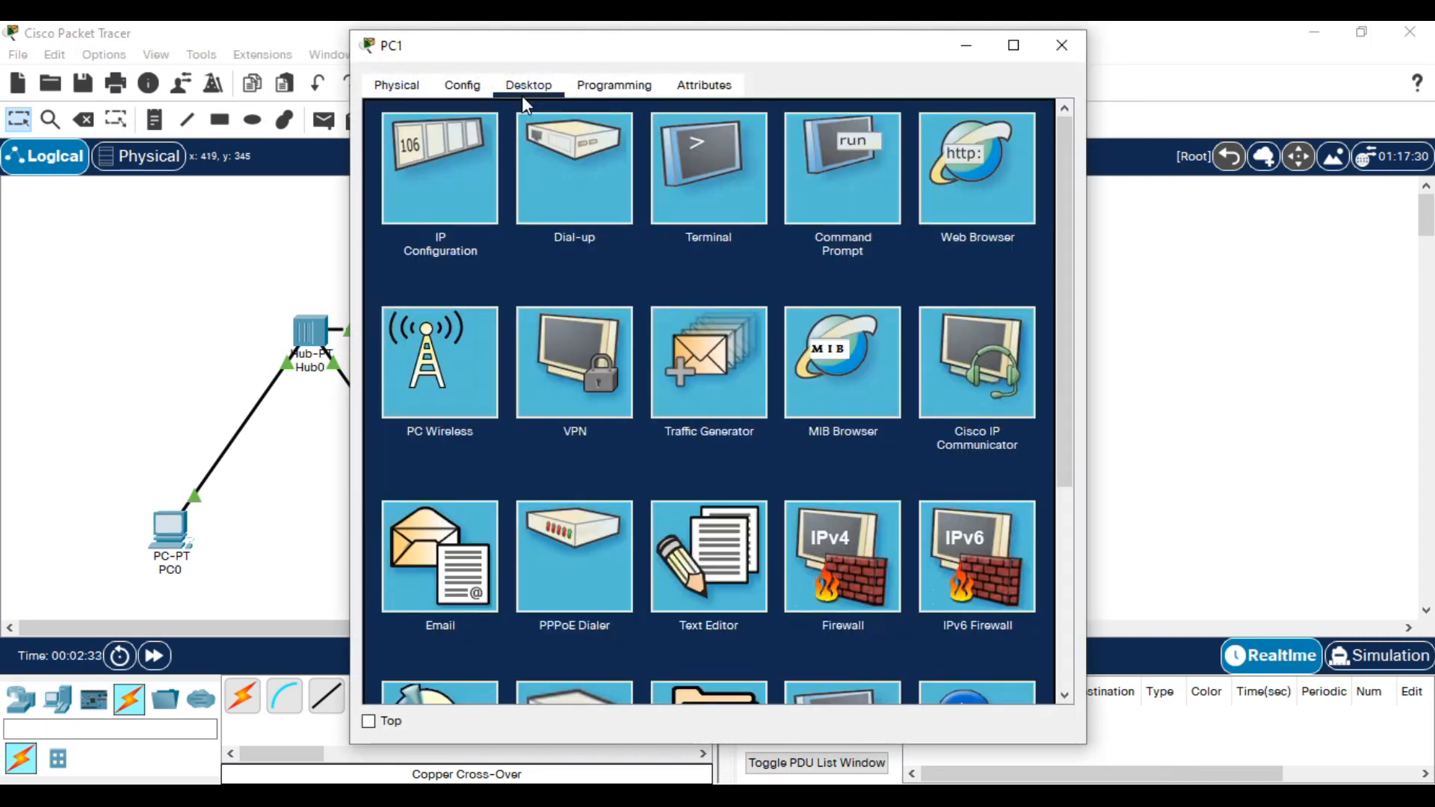
click(453, 176)
click(734, 229)
text(192.168.100.2)
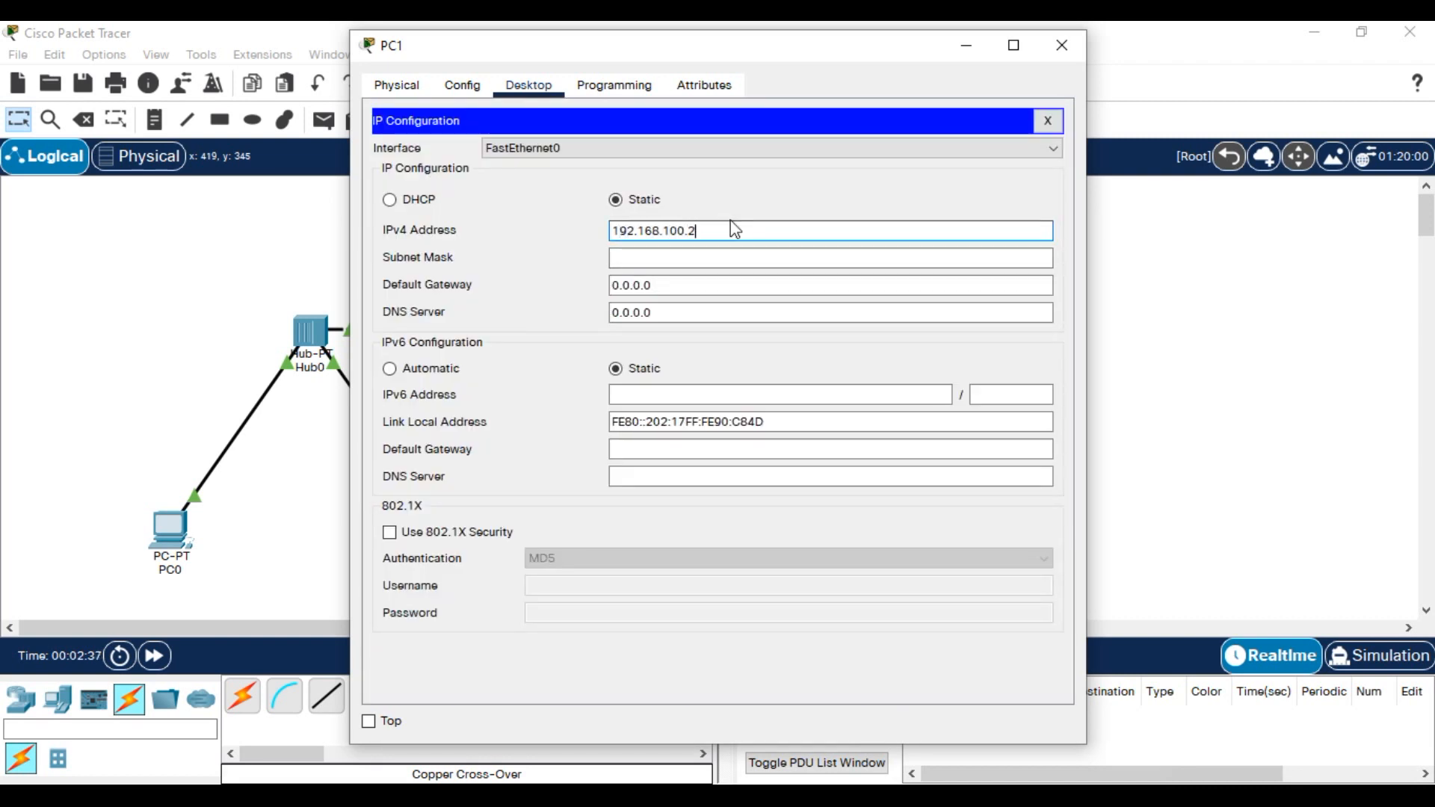
key(Tab)
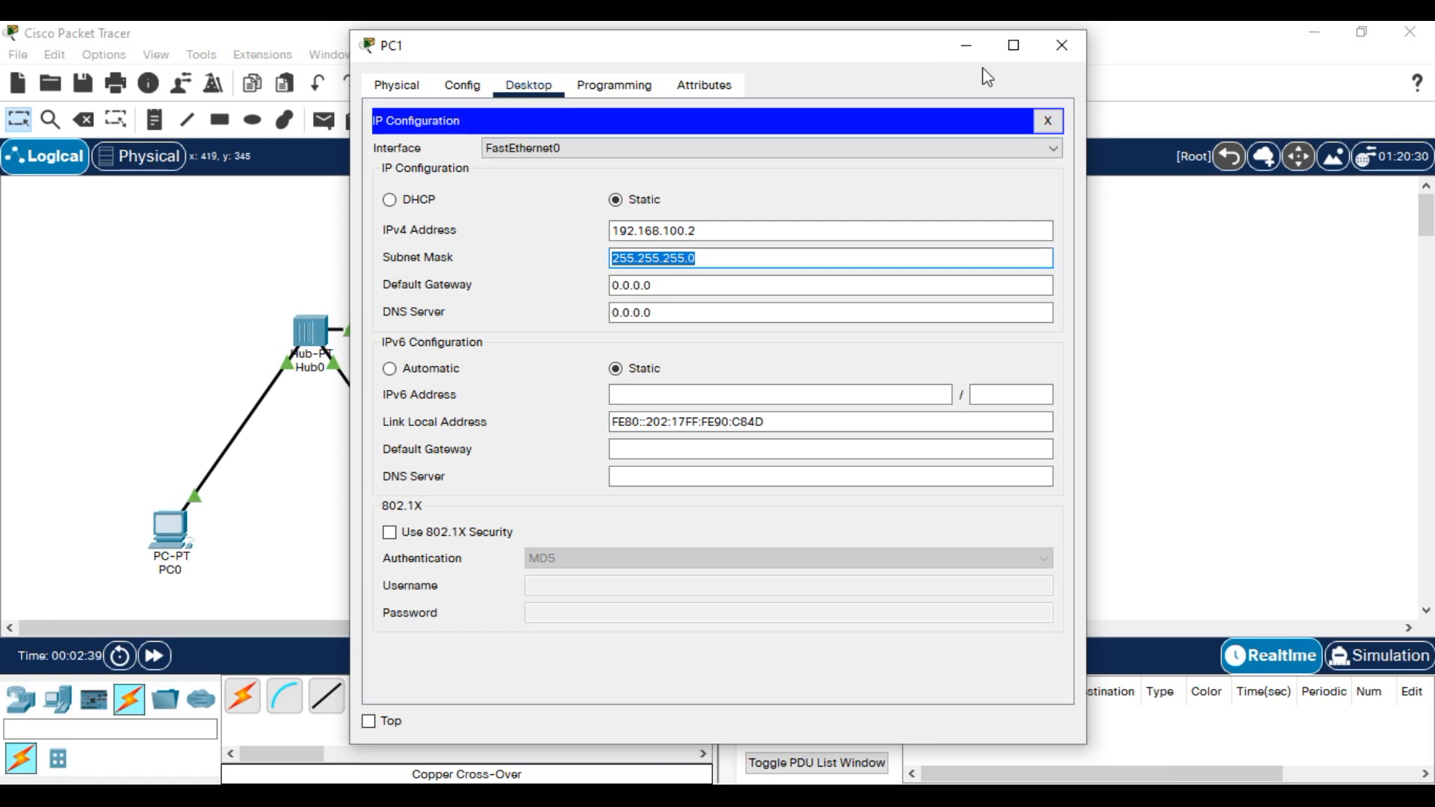
click(1062, 46)
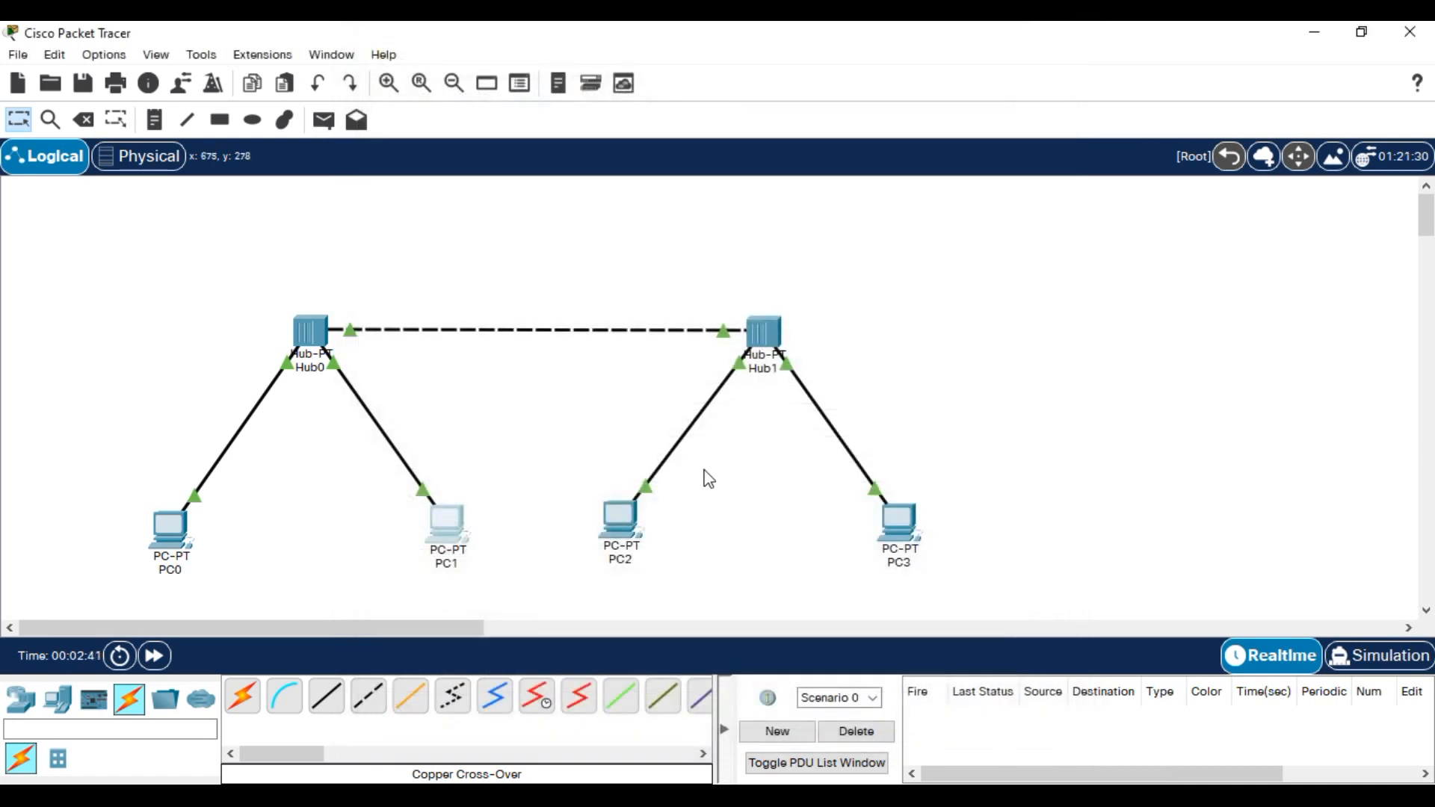
- Assign PC2 the static IPv4 address 192.168.100.3 with subnet mask 255.255.255.0, and close its window
click(622, 516)
click(528, 85)
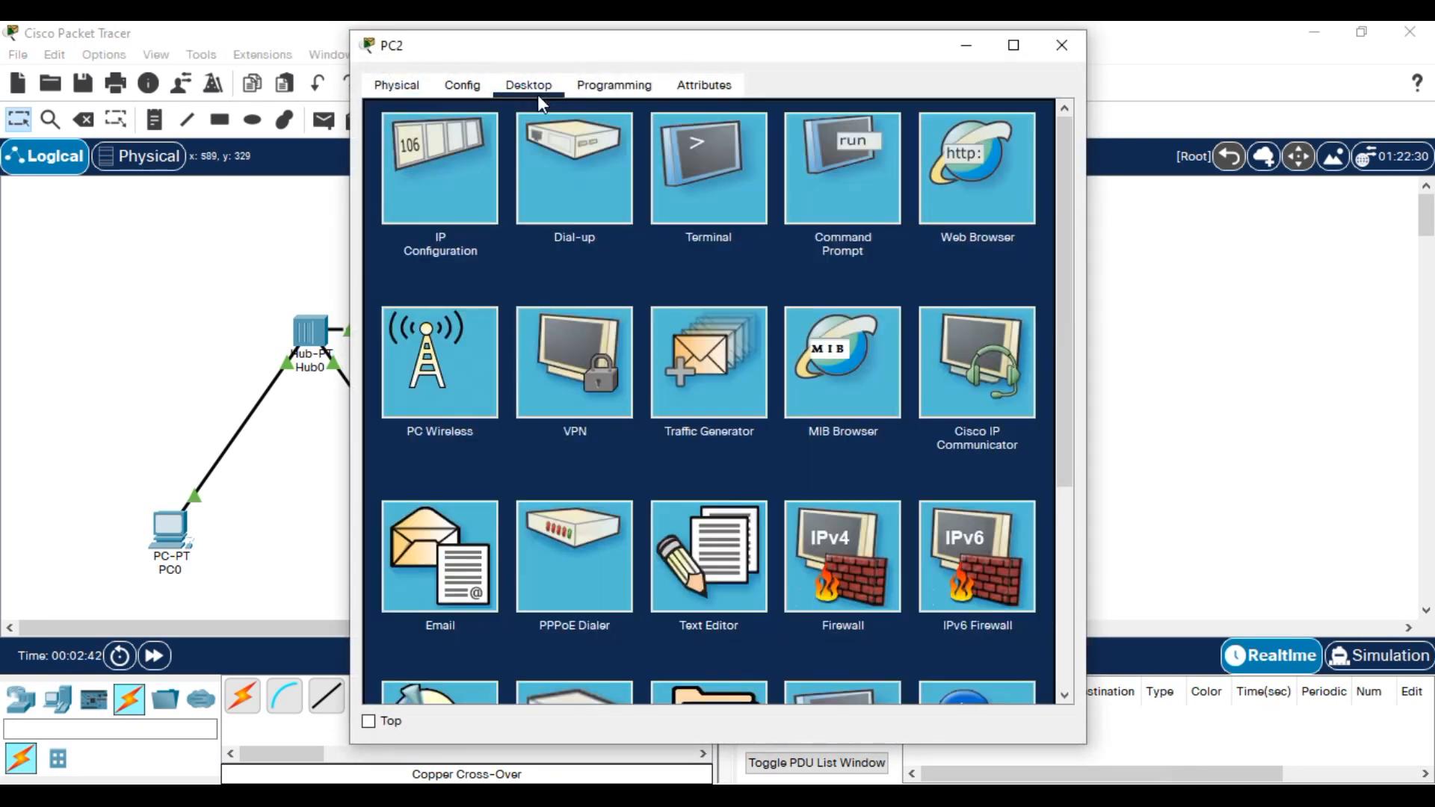
click(470, 178)
click(700, 229)
text(192.168.100.3)
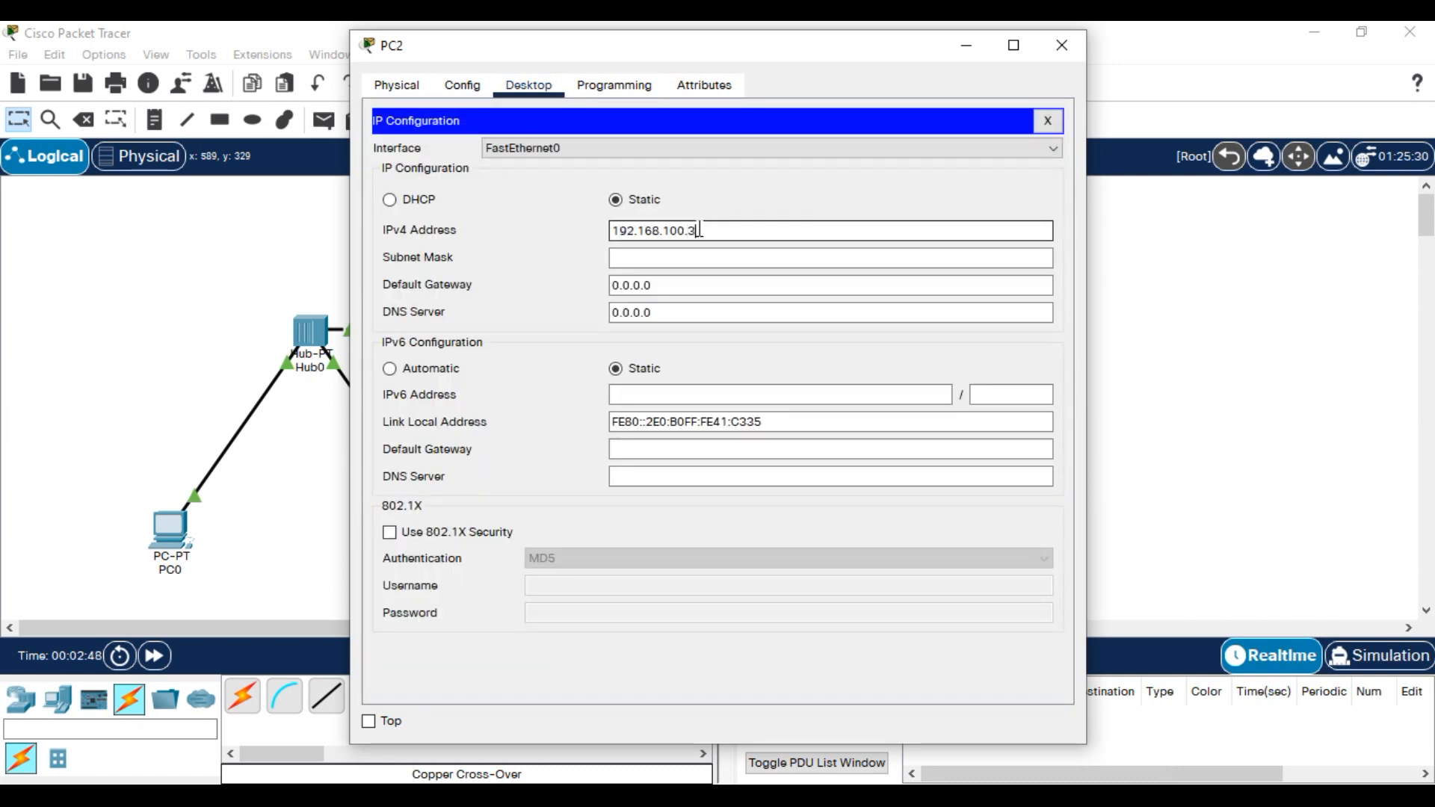
key(Tab)
click(1062, 45)
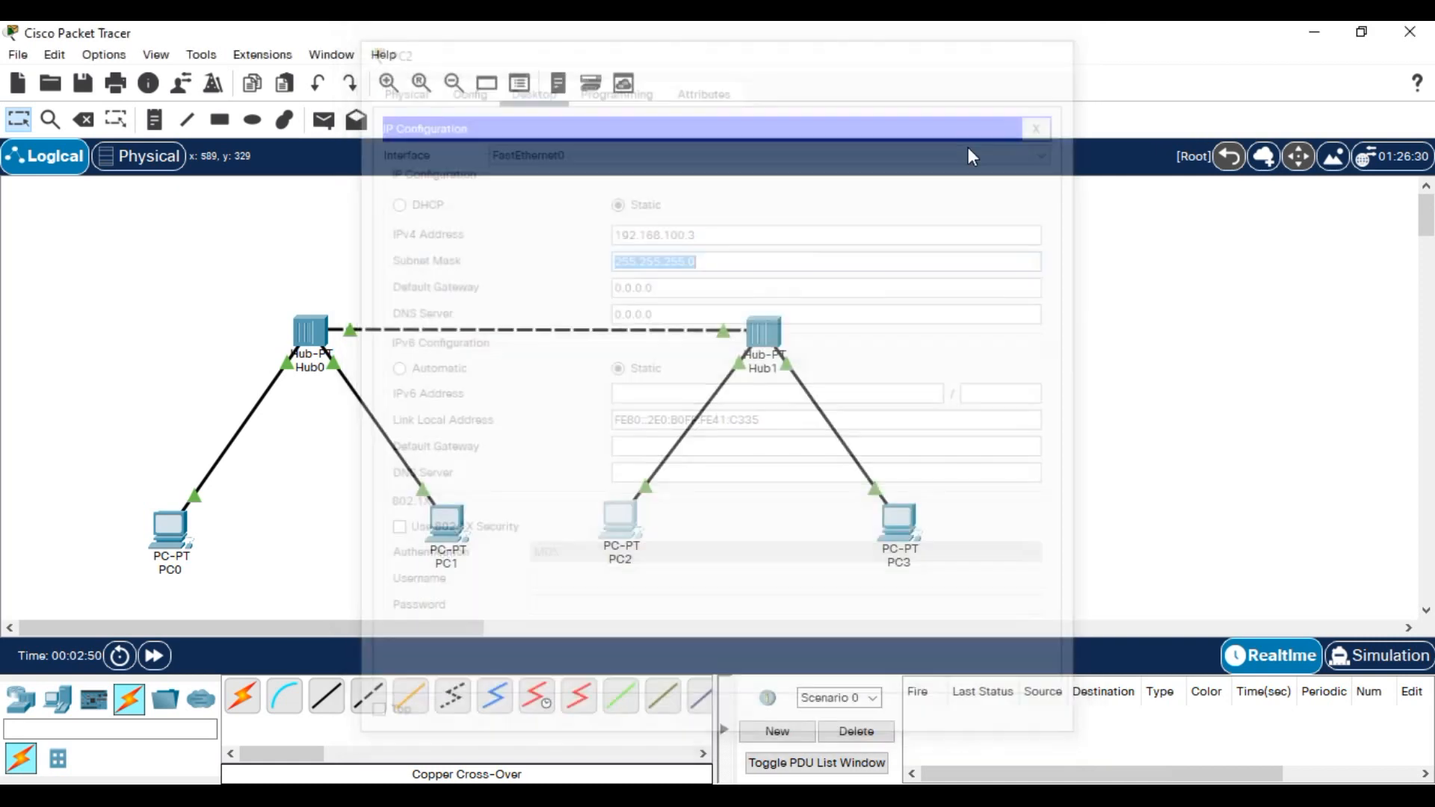
- Assign PC3 the static IPv4 address 192.168.100.4 with subnet mask 255.255.255.0, and shift its icon slightly toward PC2
click(894, 540)
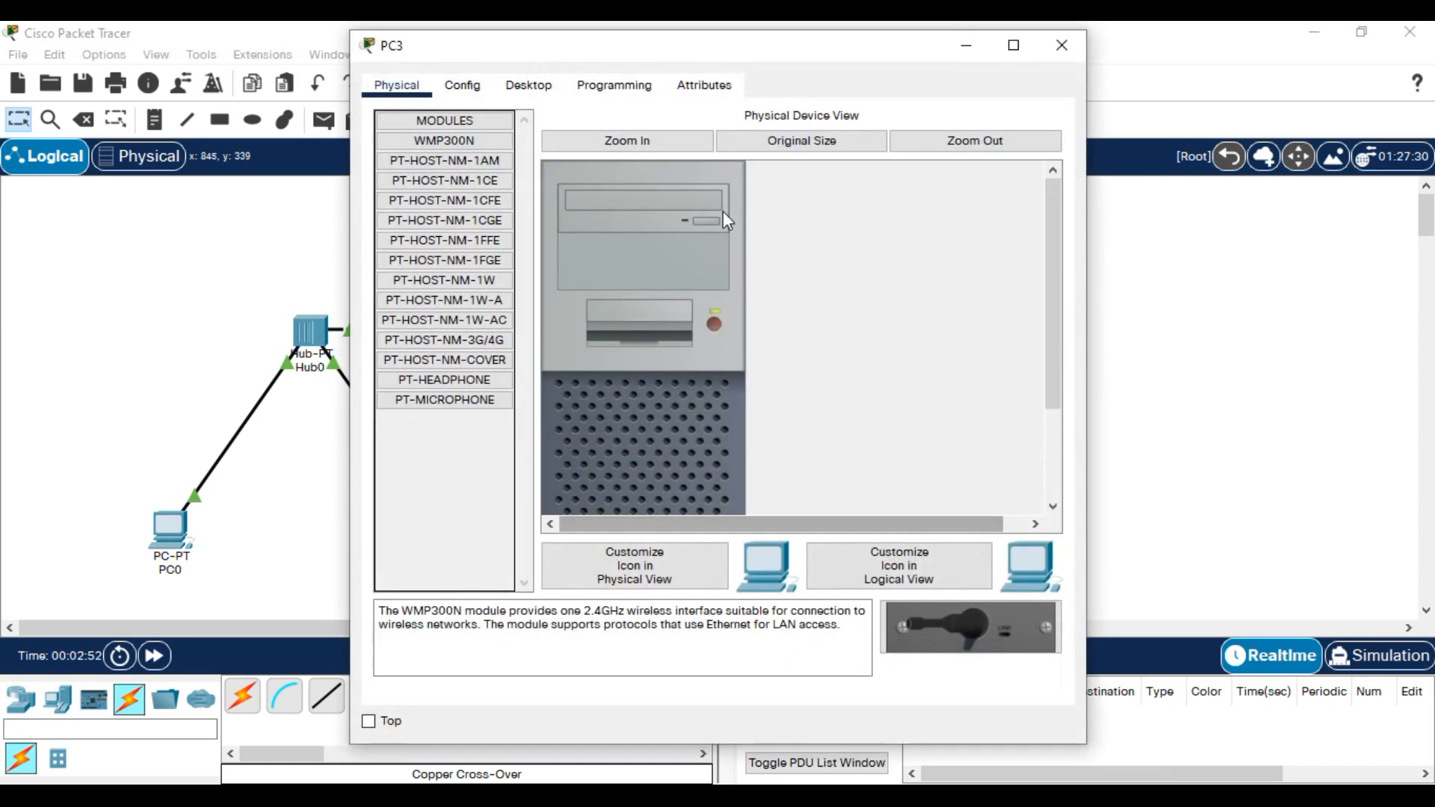
click(529, 85)
click(458, 193)
click(763, 228)
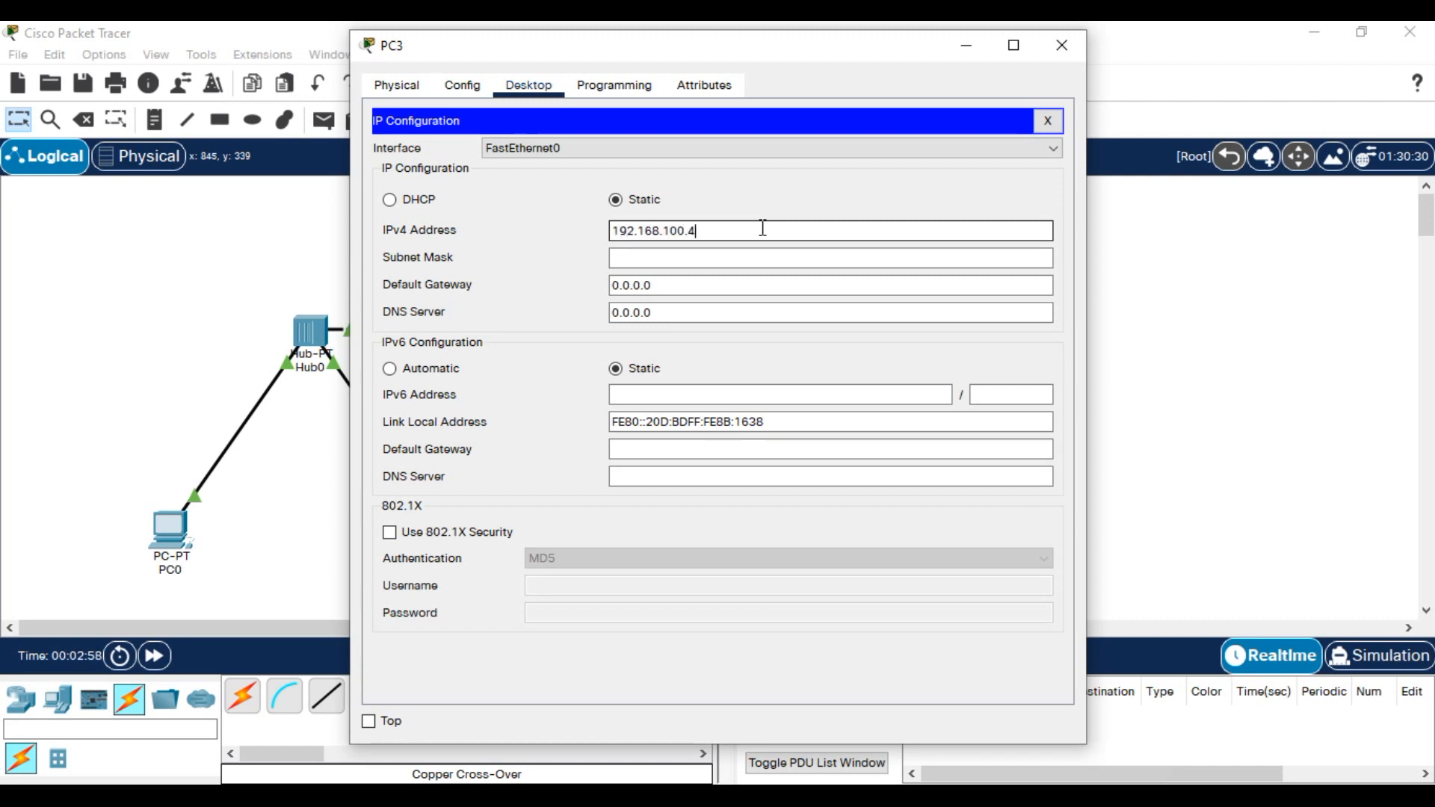
key(Tab)
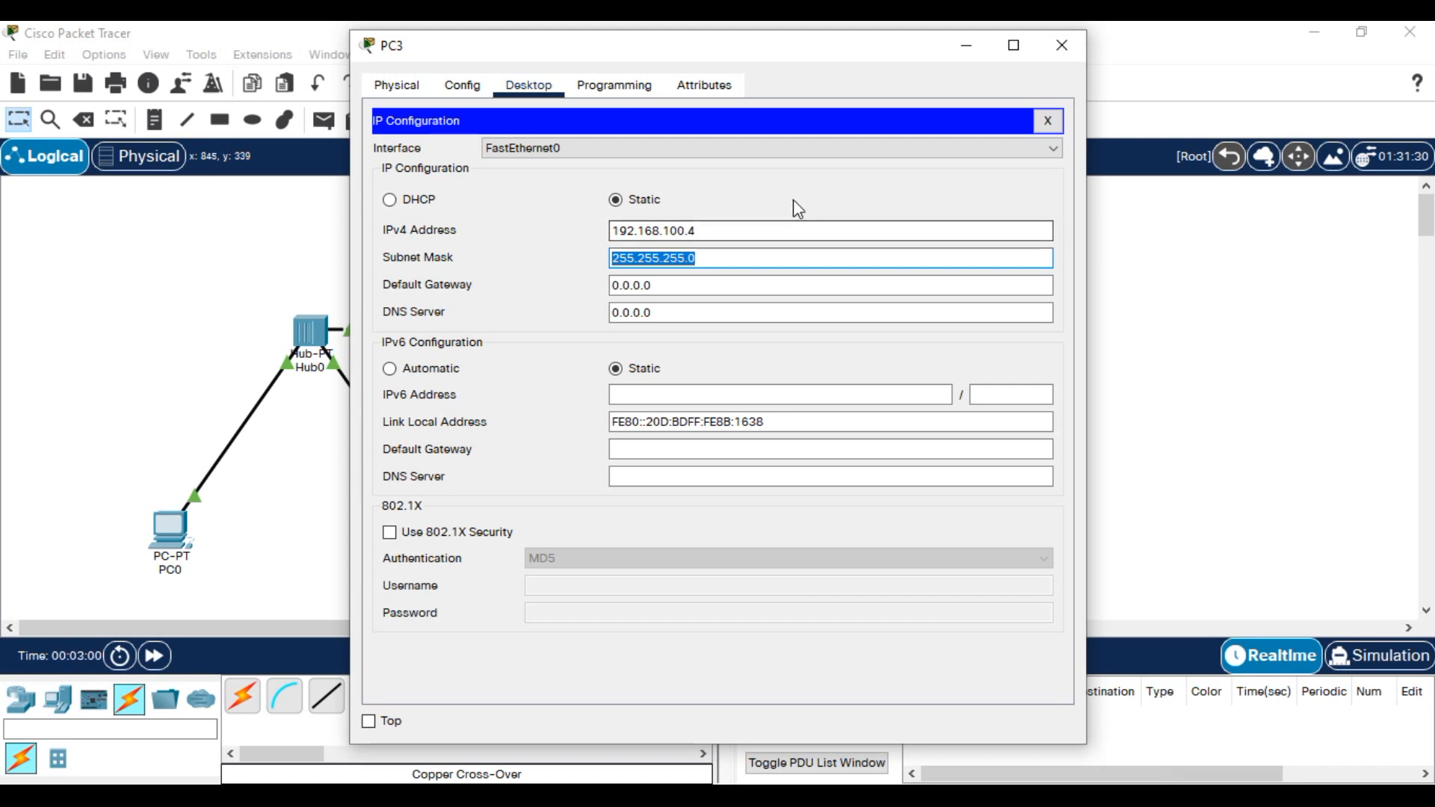
click(792, 199)
click(1061, 45)
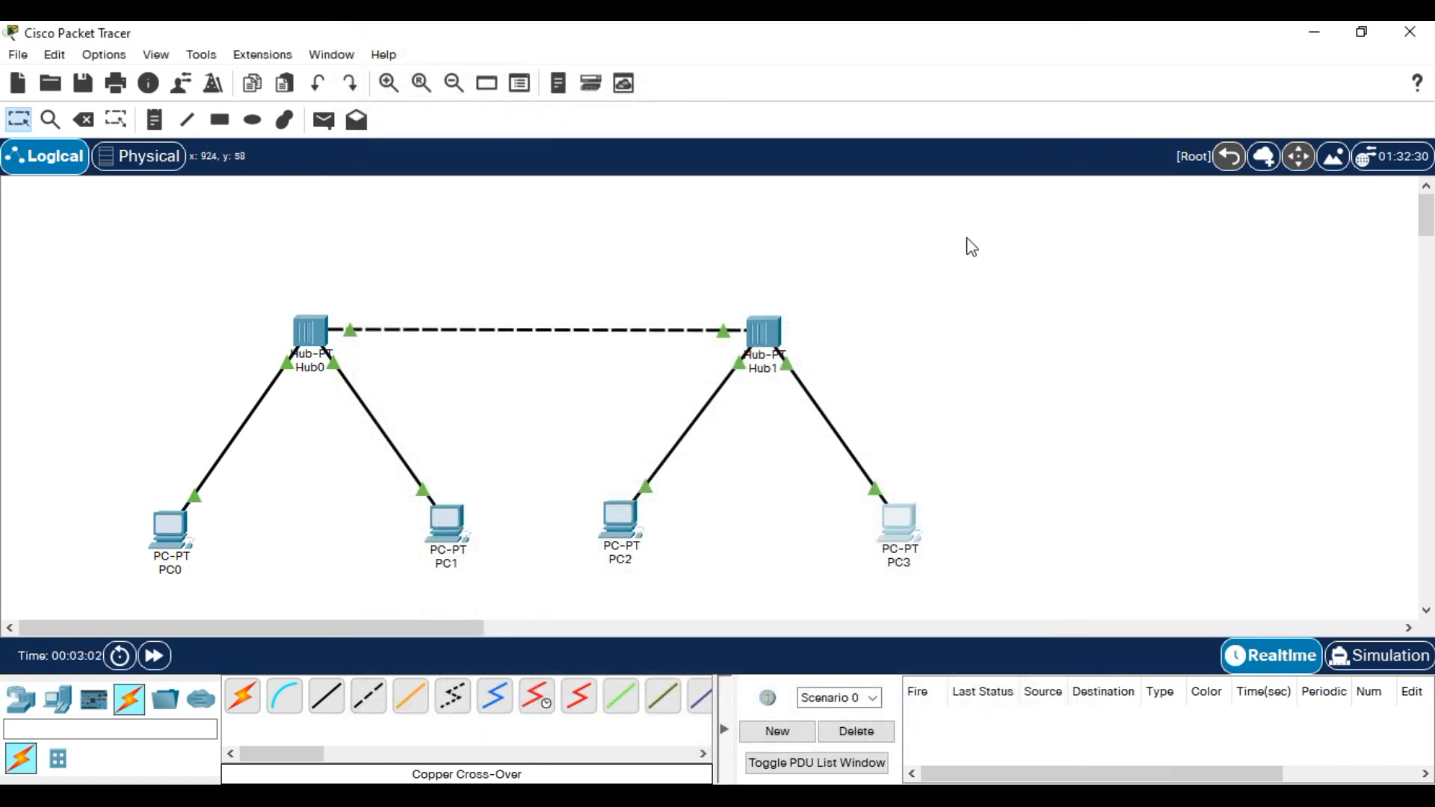
drag(890, 519, 886, 527)
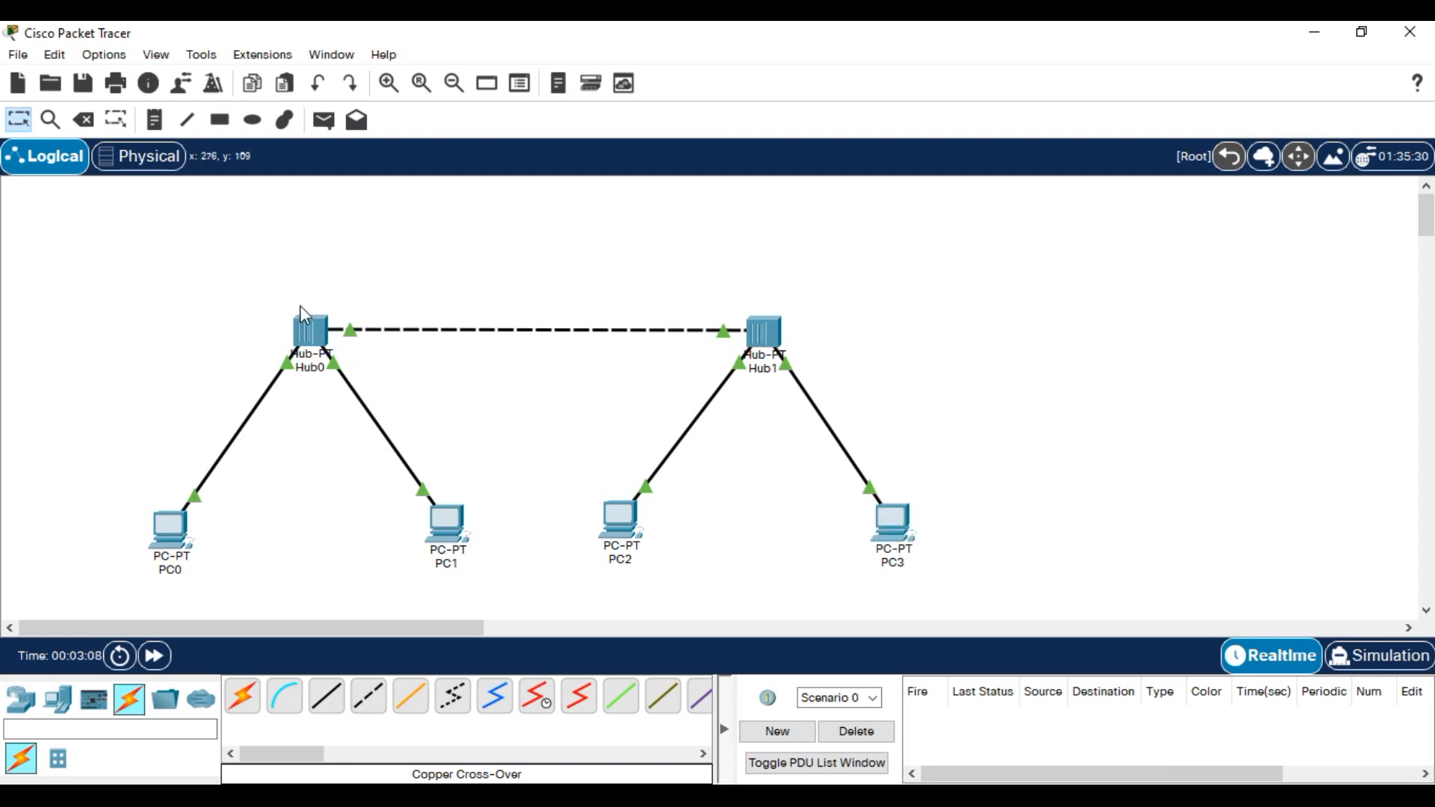
- Open PC0's Command Prompt and move its window aside so that the whole topology can be seen
click(176, 527)
click(851, 174)
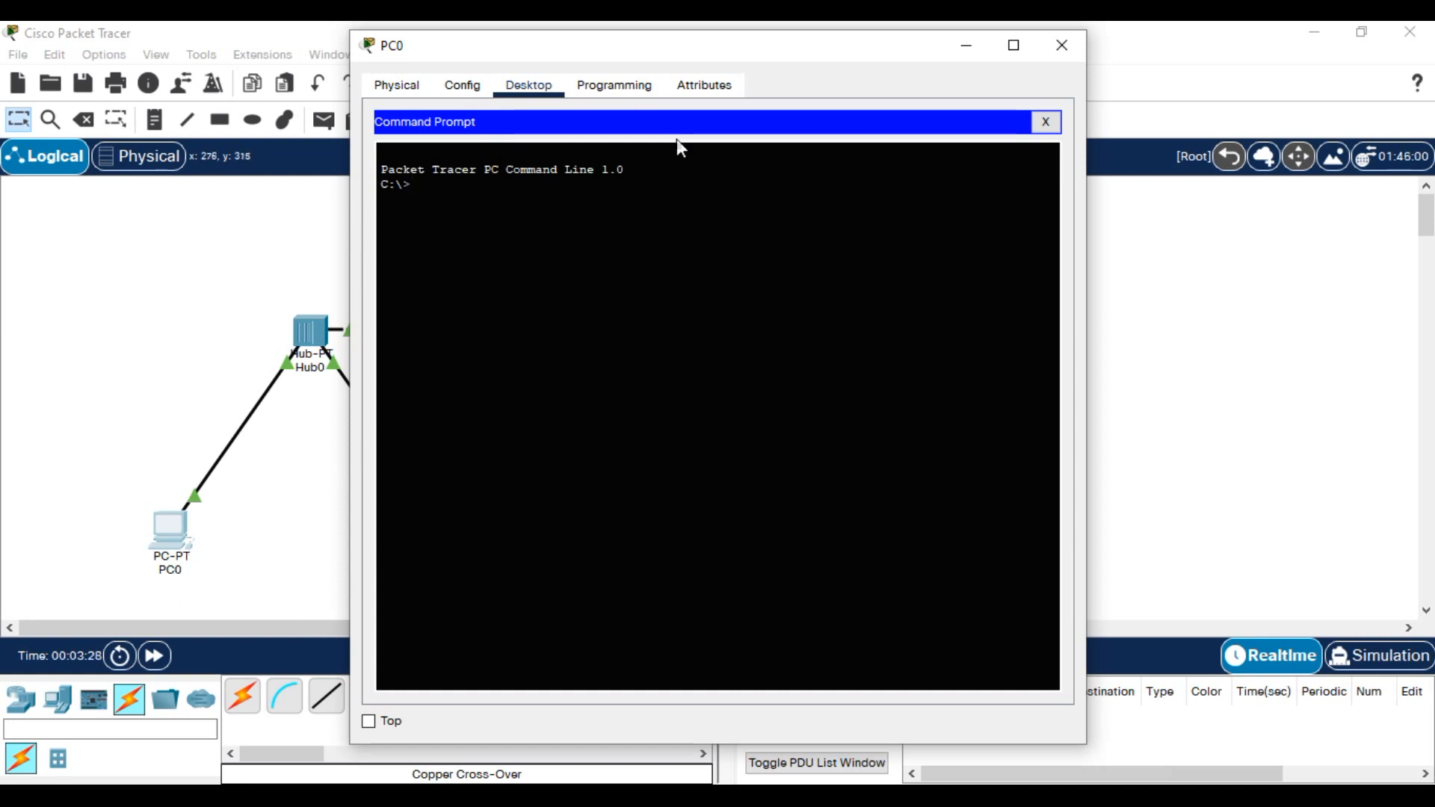
drag(733, 48, 1142, 48)
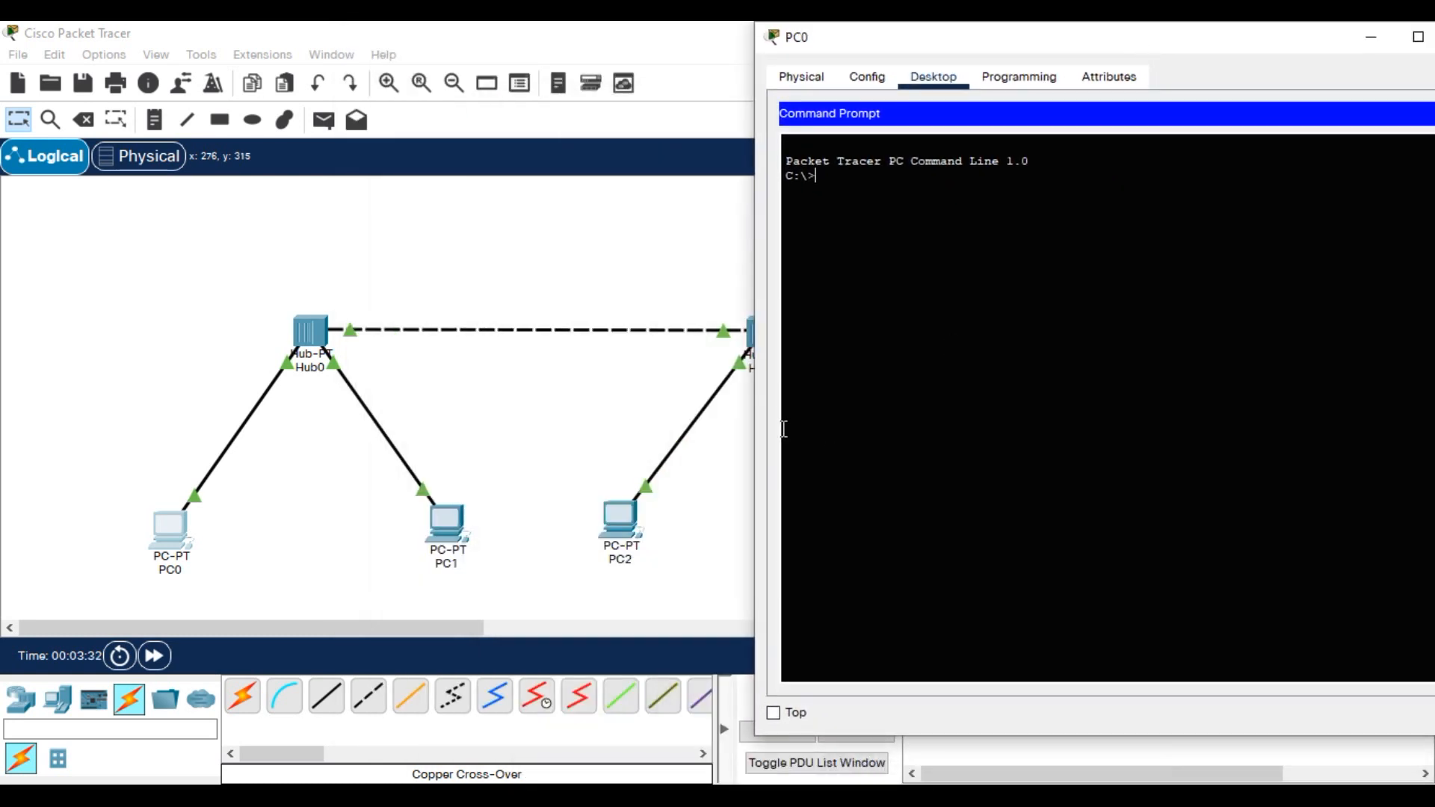
drag(1019, 51, 1187, 85)
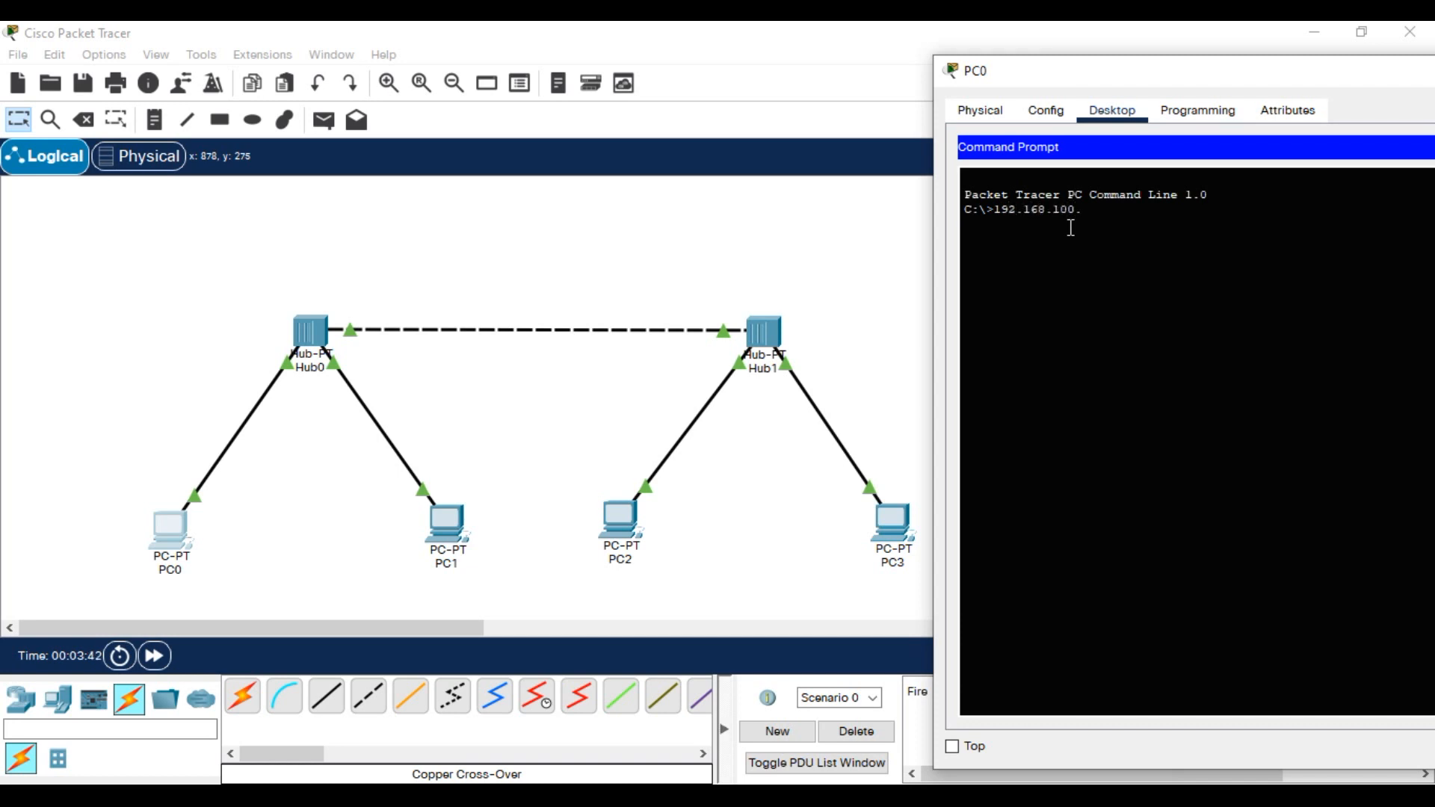
- Ping 192.168.100.4 from PC0's Command Prompt, bring the whole window into view, and close it
key(Return)
key(Up)
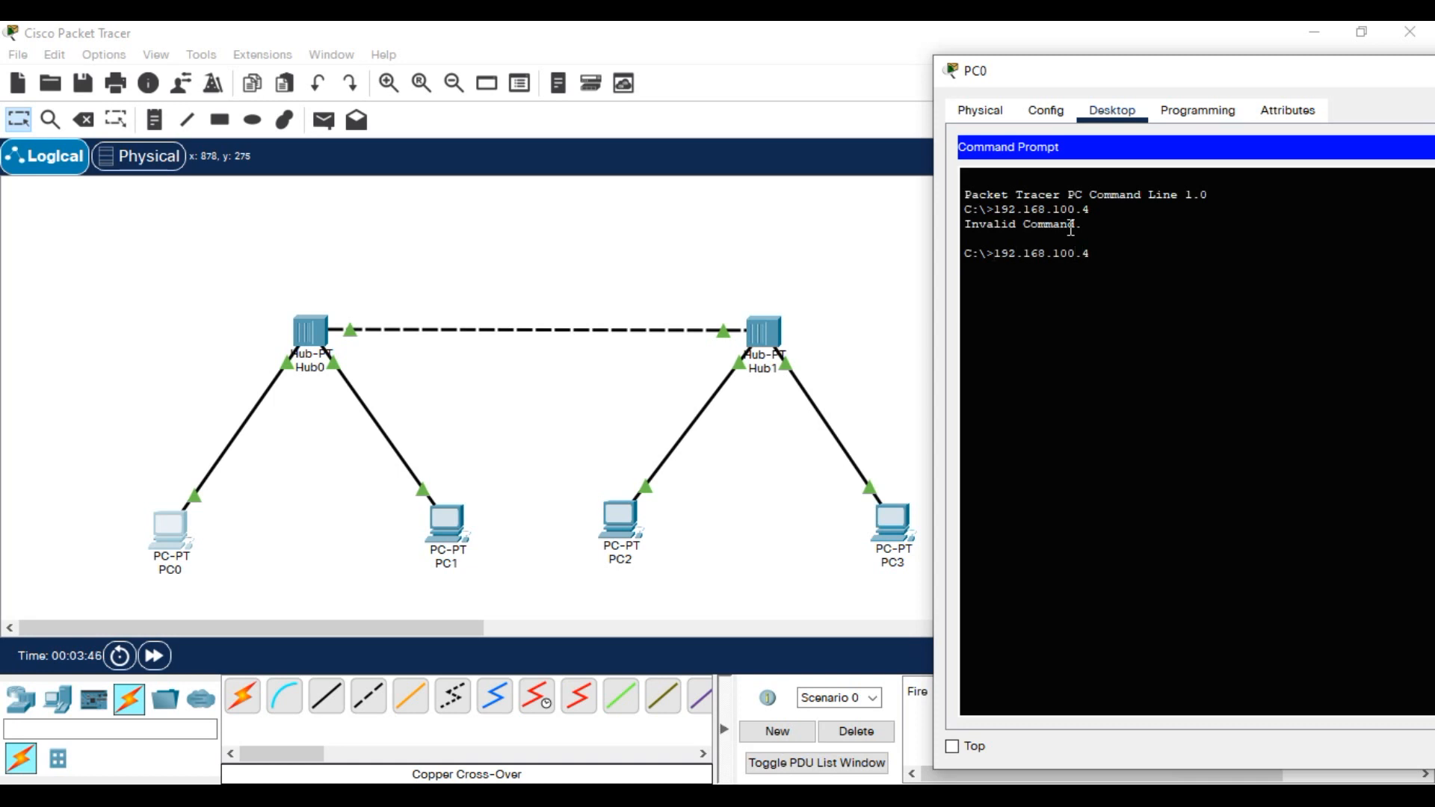
key(Home)
text(ping)
key(Return)
drag(1280, 82, 956, 47)
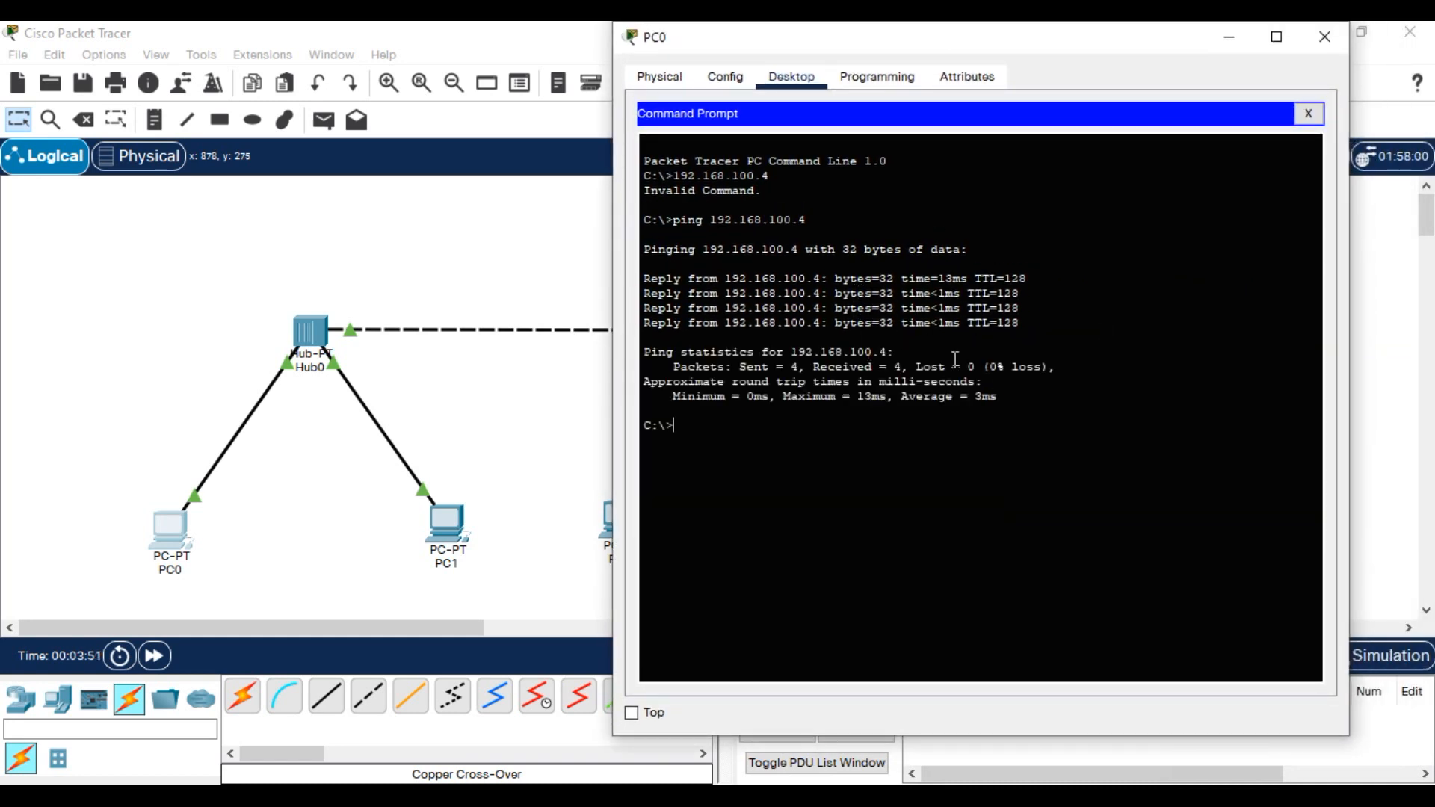
click(1313, 44)
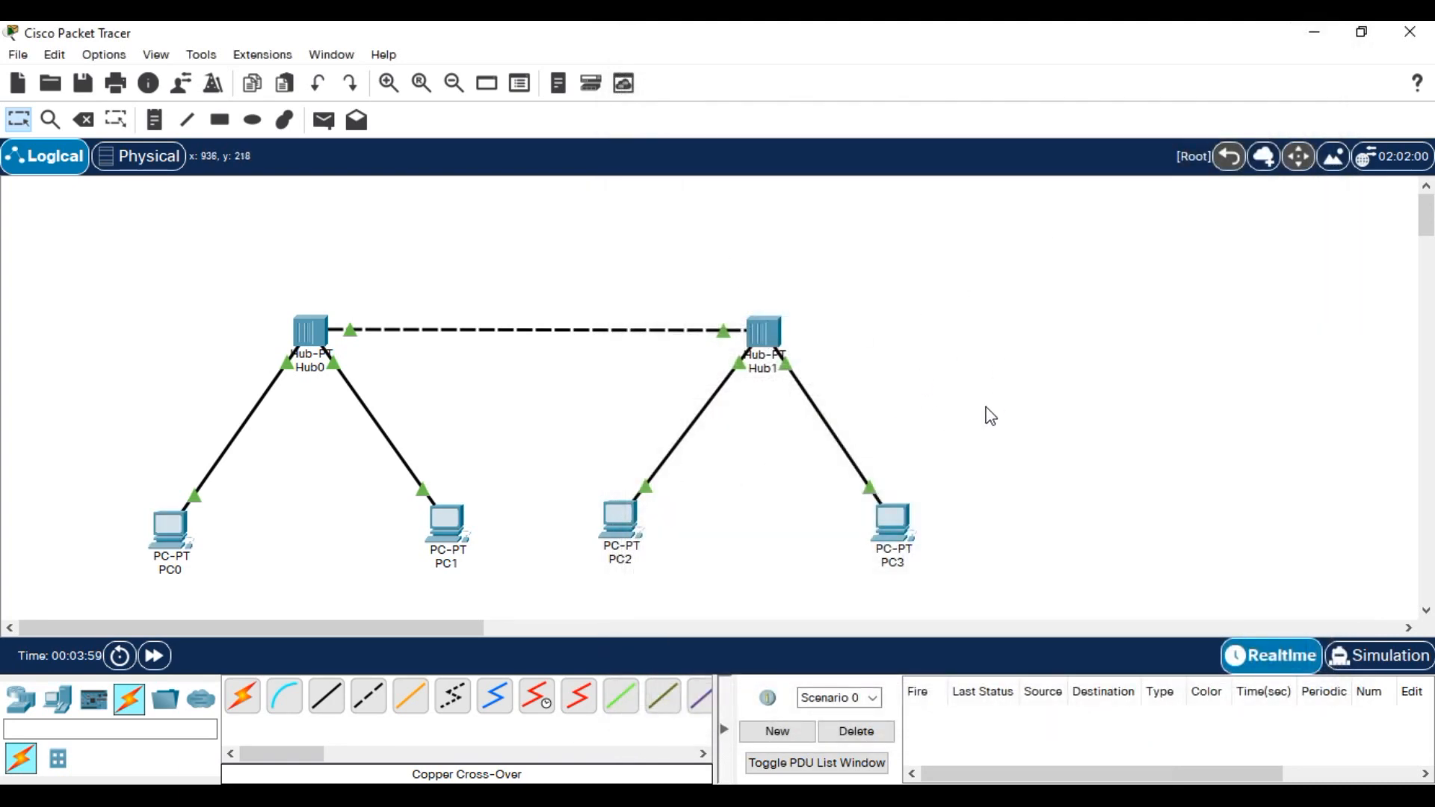
- Switch to Simulation mode and filter the event list so that only ICMP events are shown
click(1385, 662)
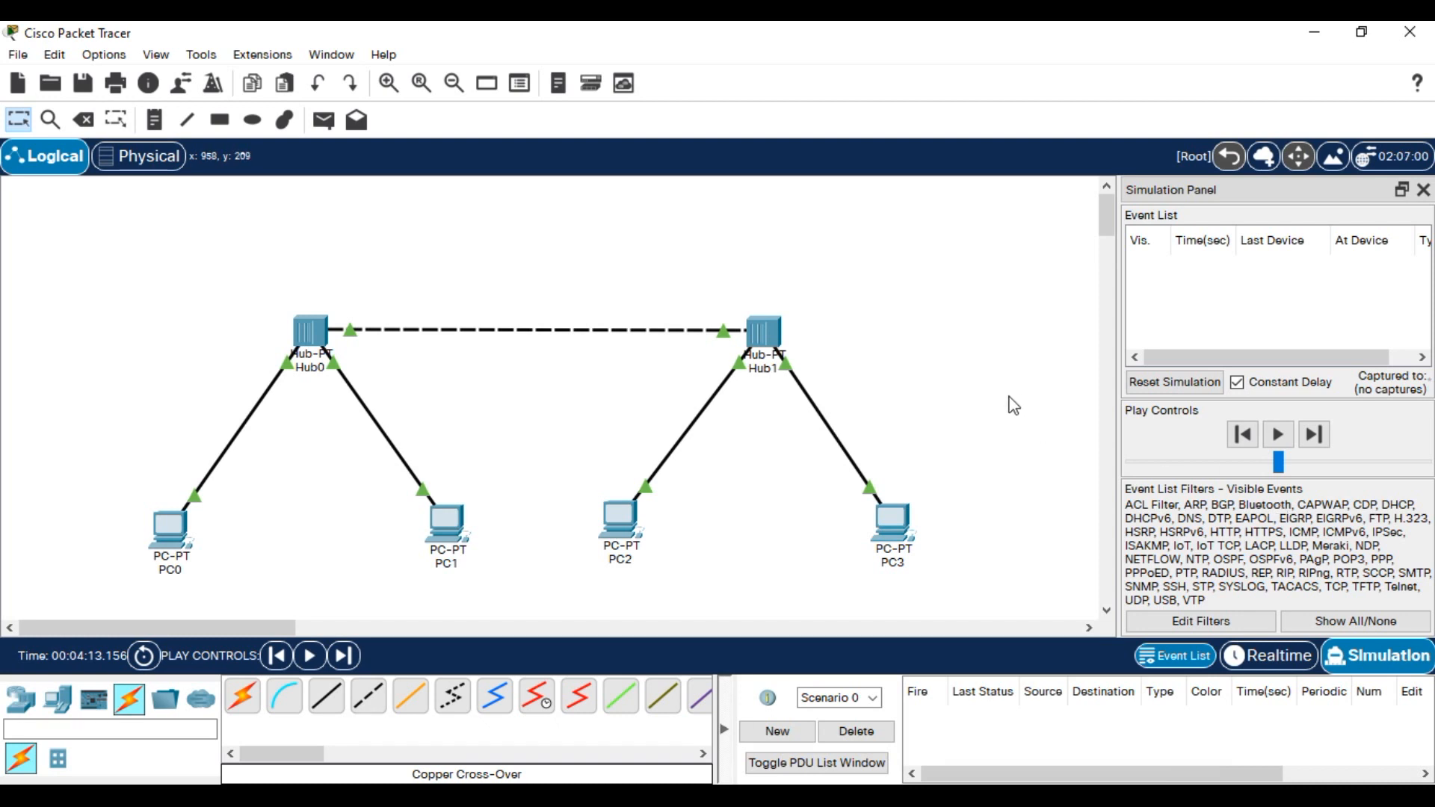
click(1235, 623)
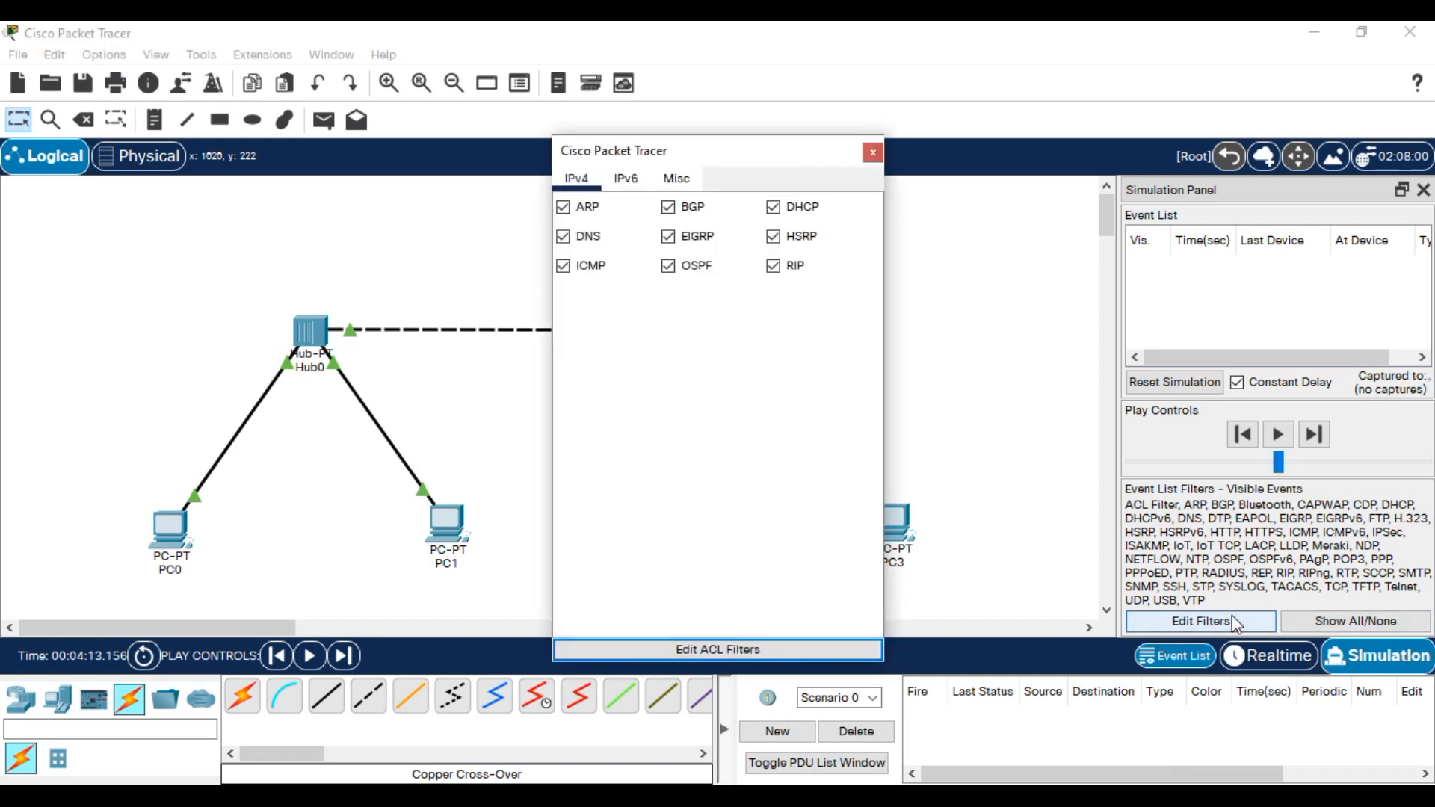
click(1339, 621)
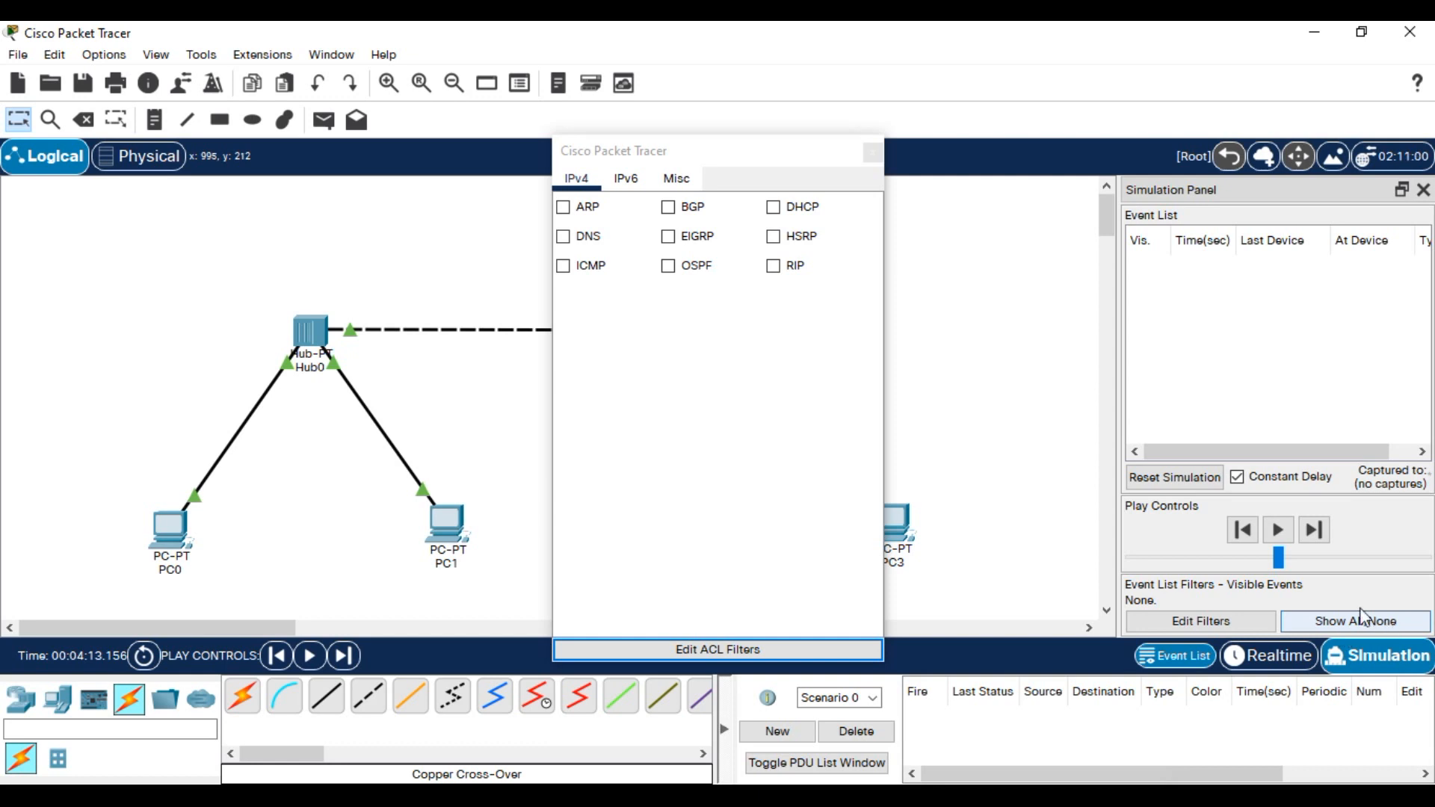
click(625, 177)
click(677, 178)
click(576, 178)
click(676, 178)
click(625, 178)
click(576, 177)
click(565, 269)
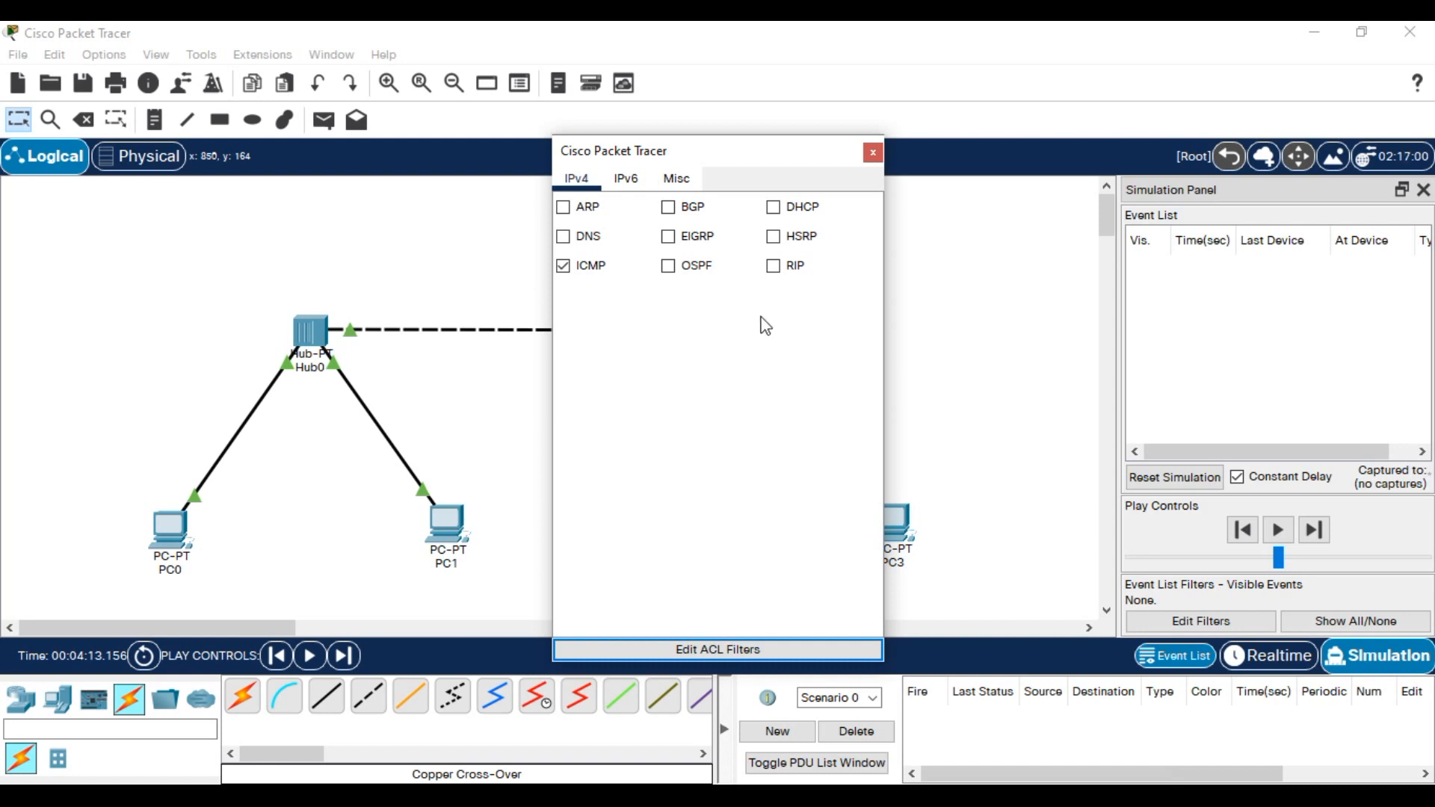
click(872, 155)
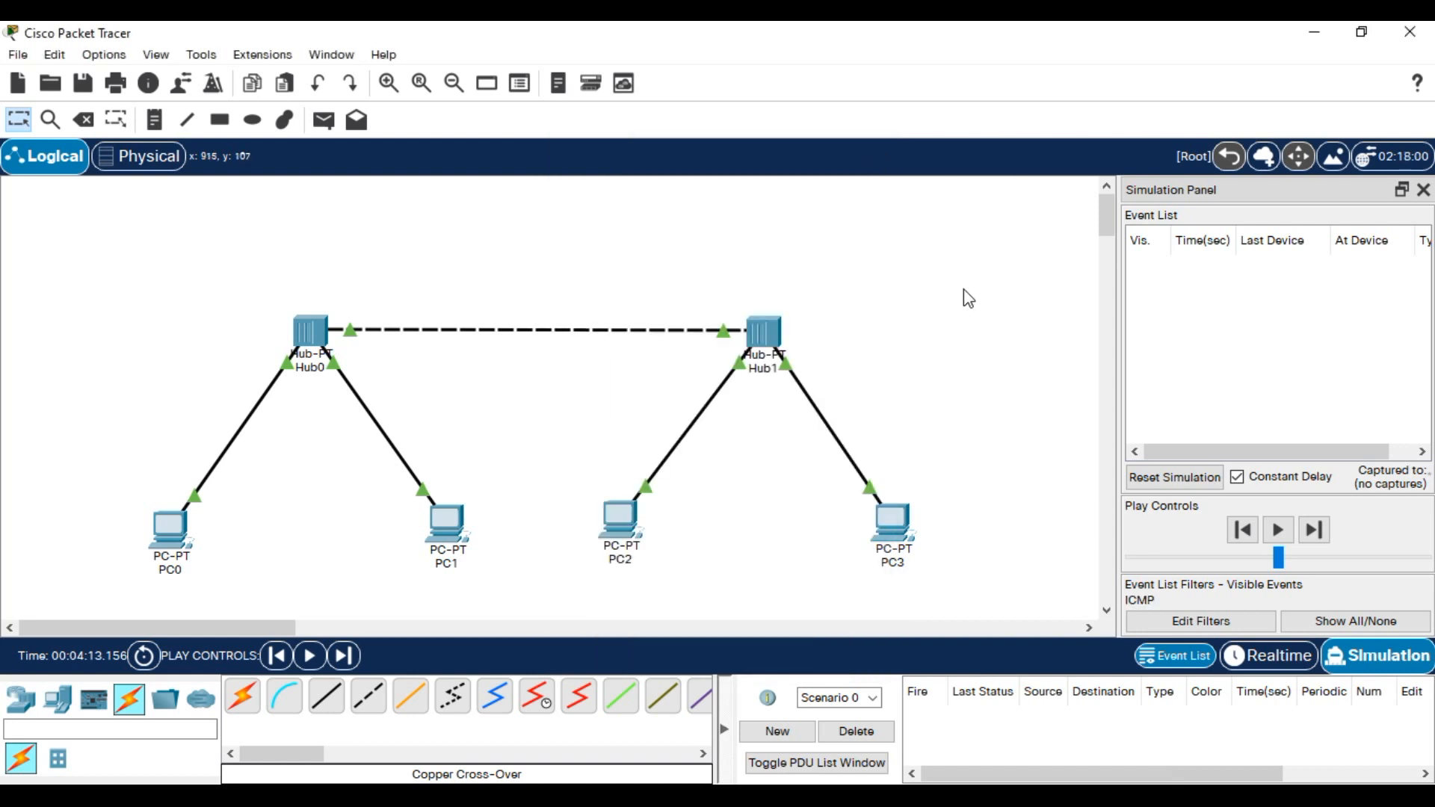
- Add a simple PDU from PC0 to PC2 and advance the simulation event by event until it reaches PC2
click(334, 118)
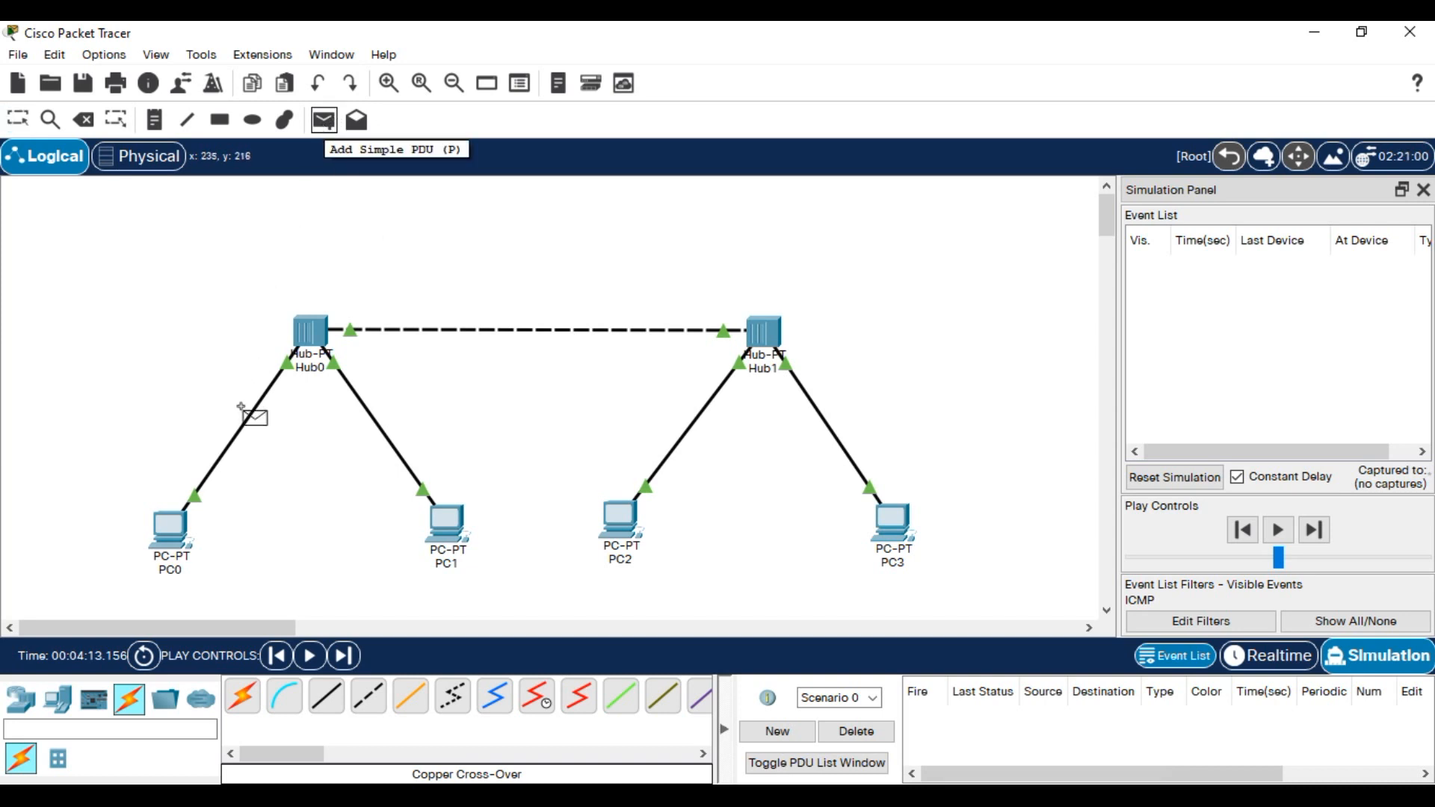
click(179, 532)
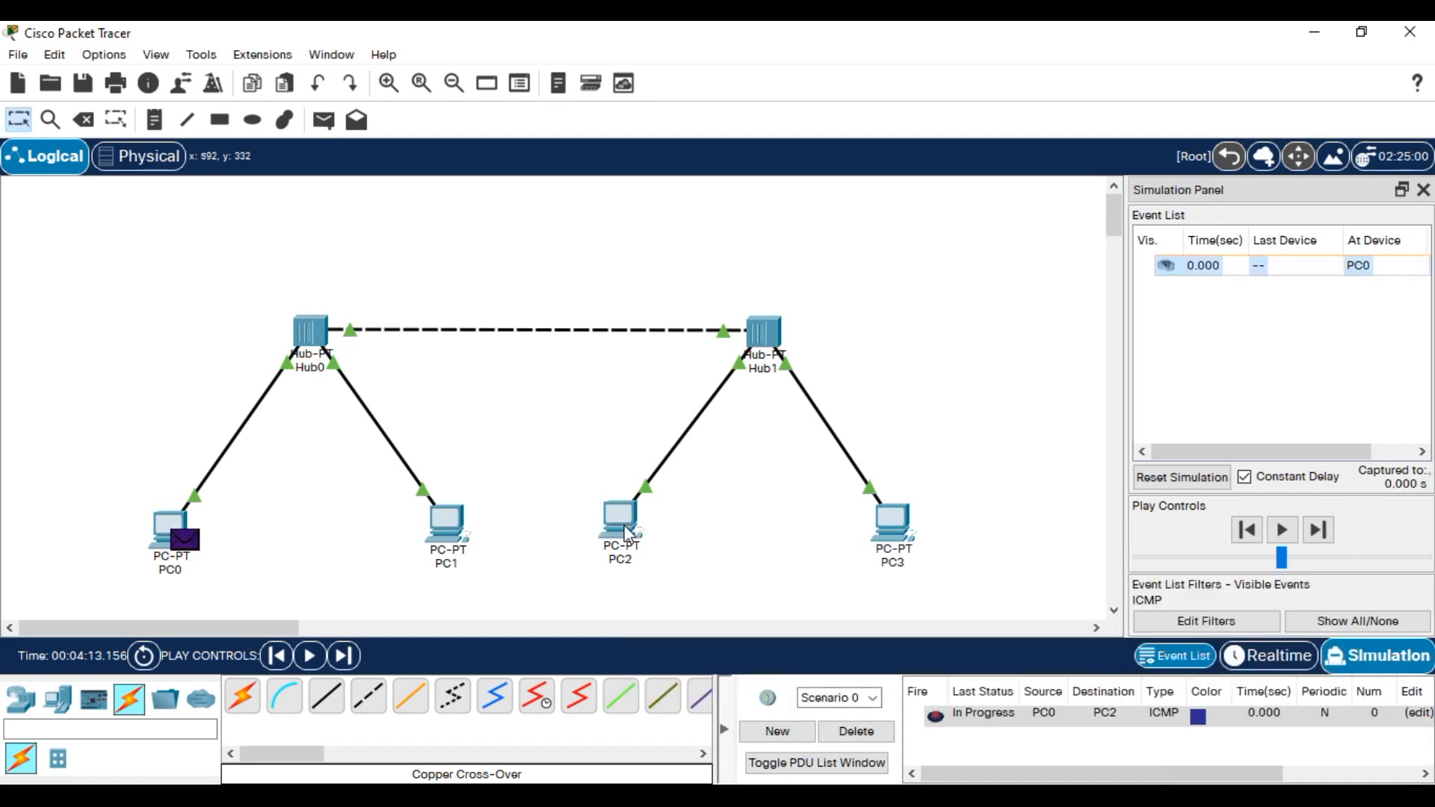
click(1325, 526)
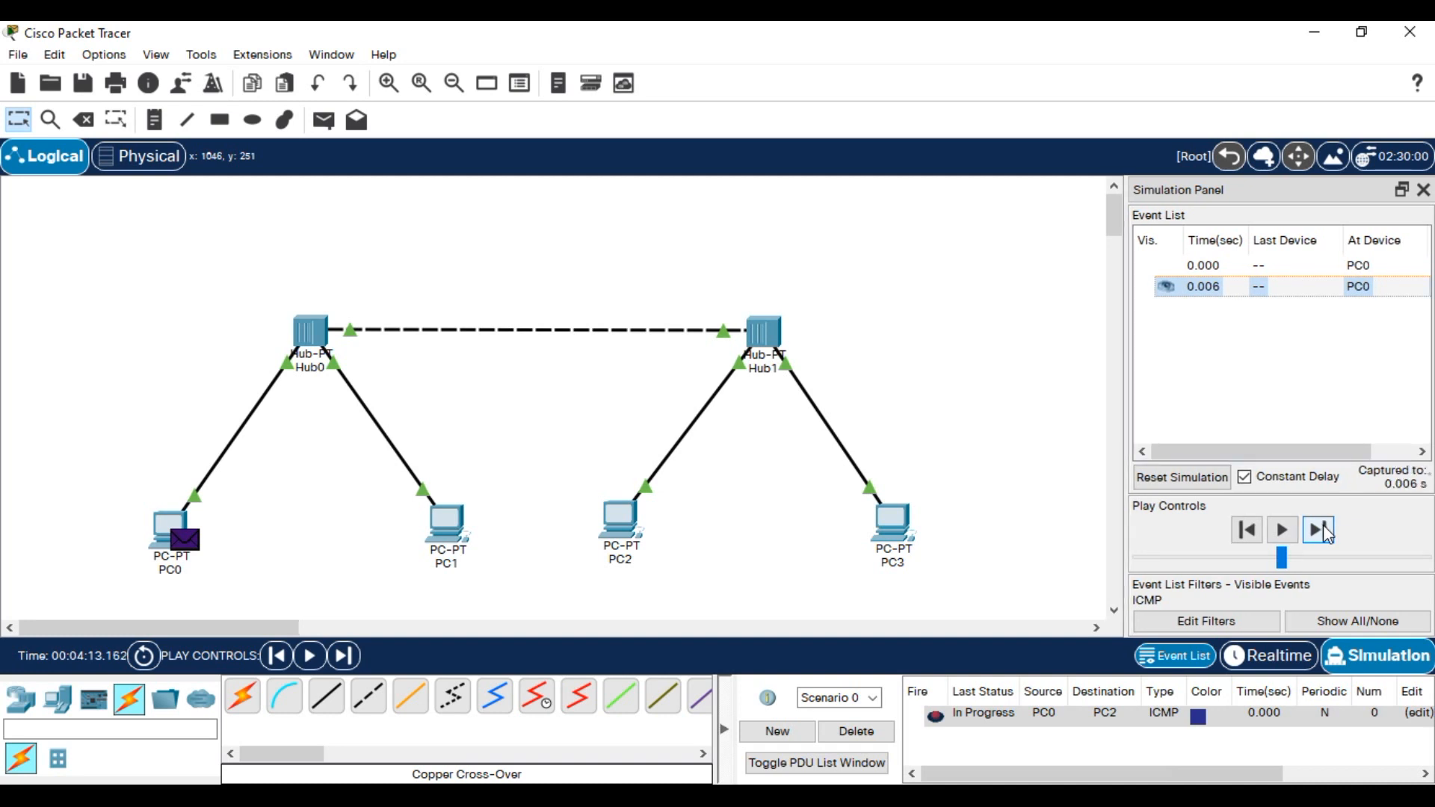
click(1324, 526)
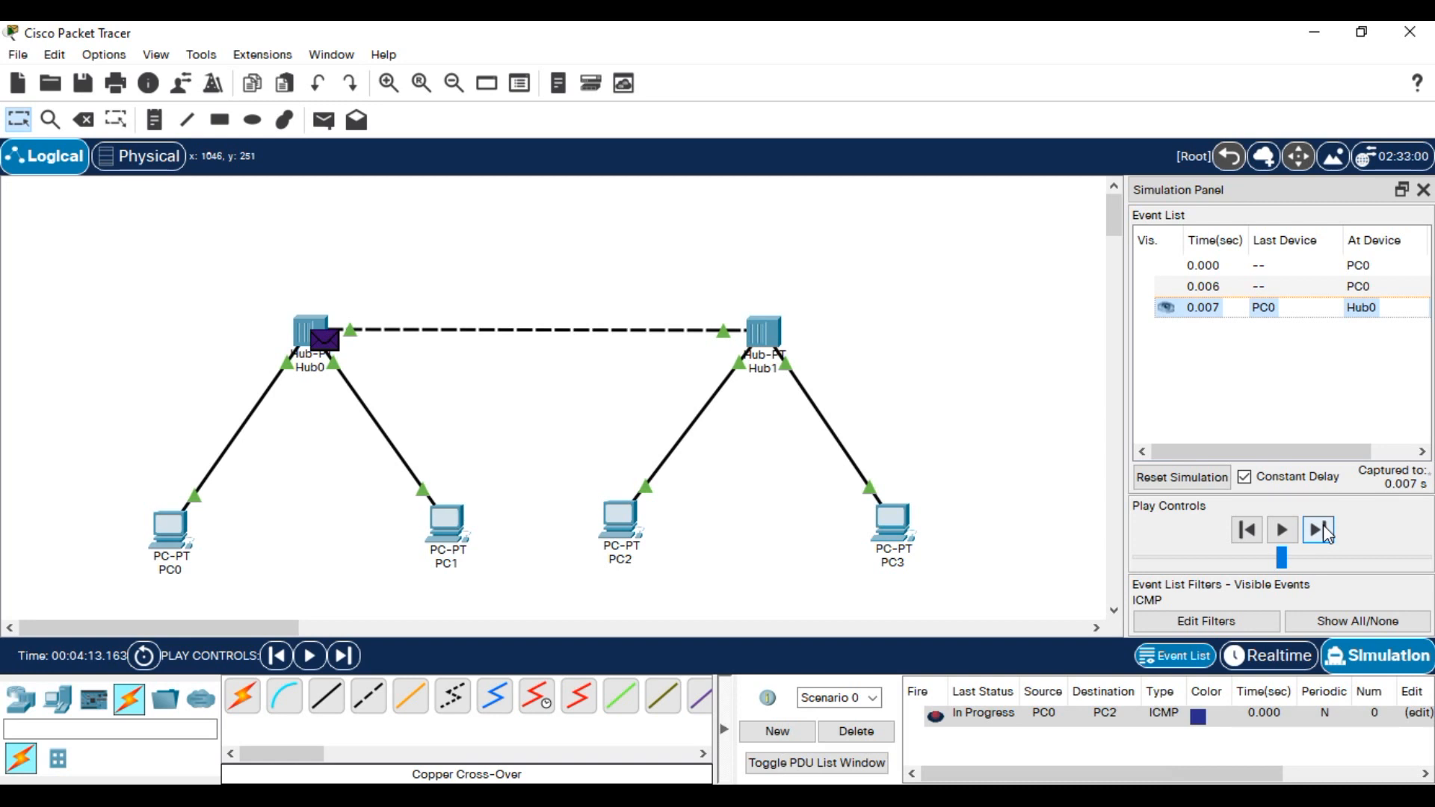
click(1324, 526)
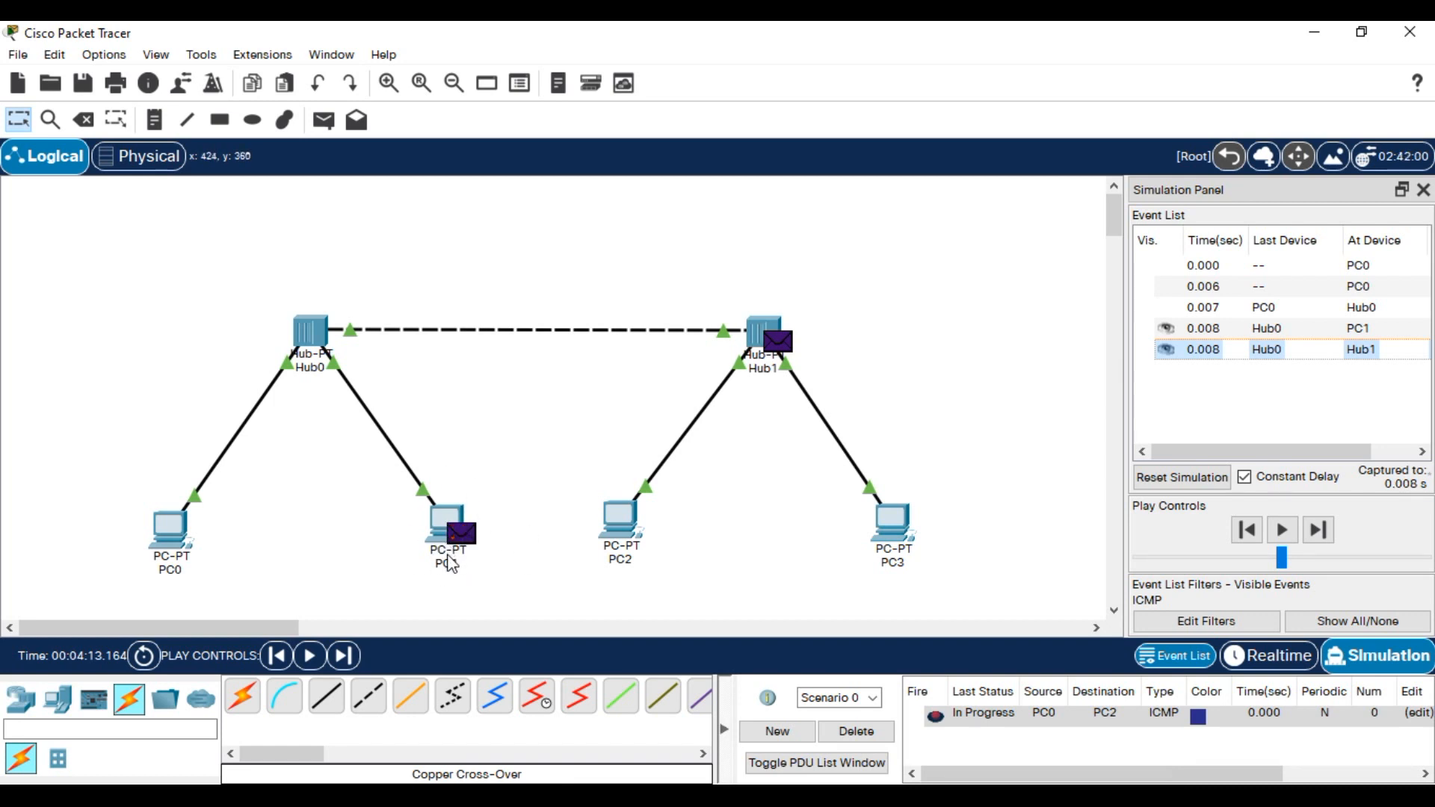
mouse_move(447, 564)
click(1320, 532)
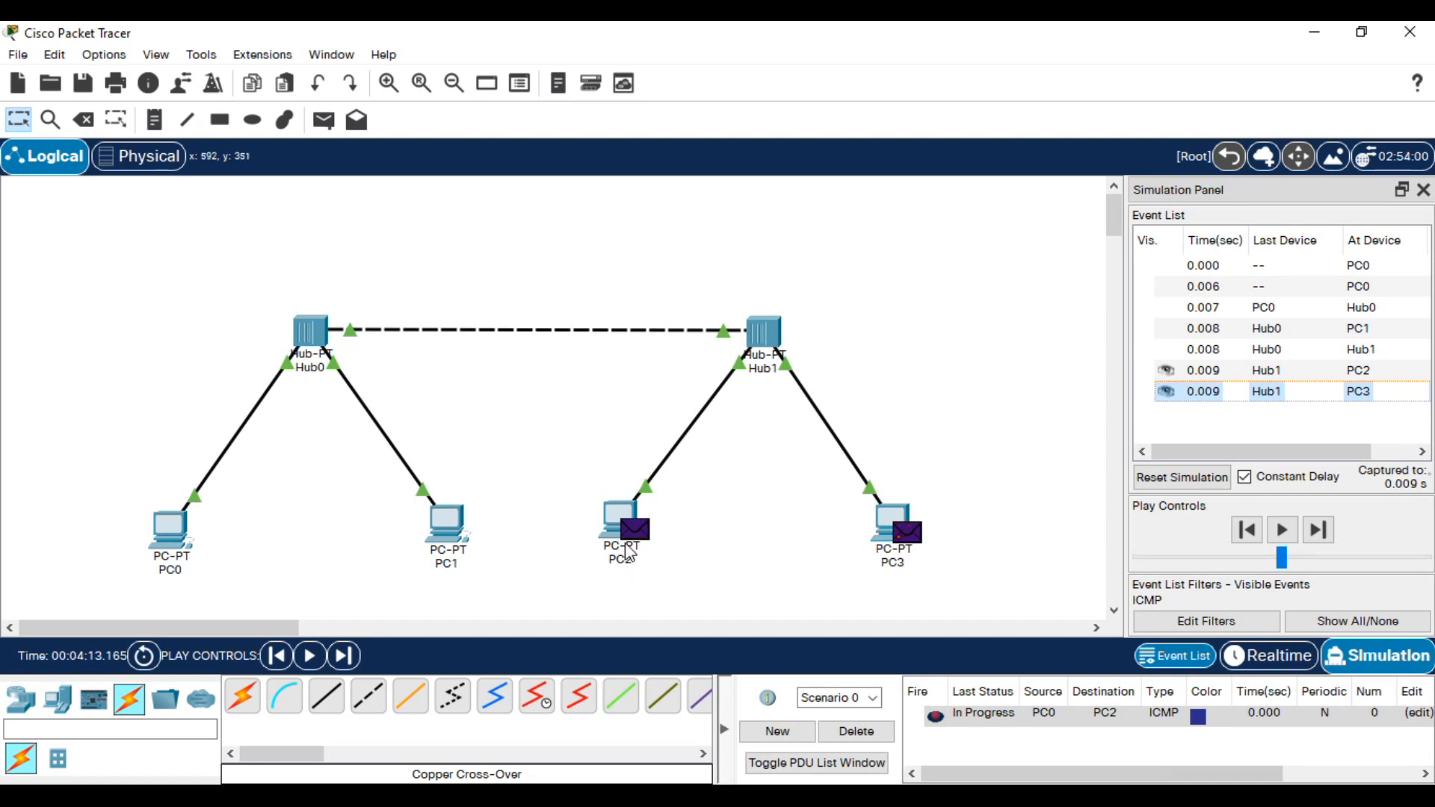
- Advance the simulation event by event to follow PC2's reply through Hub1 and Hub0 back to PC0
click(1318, 530)
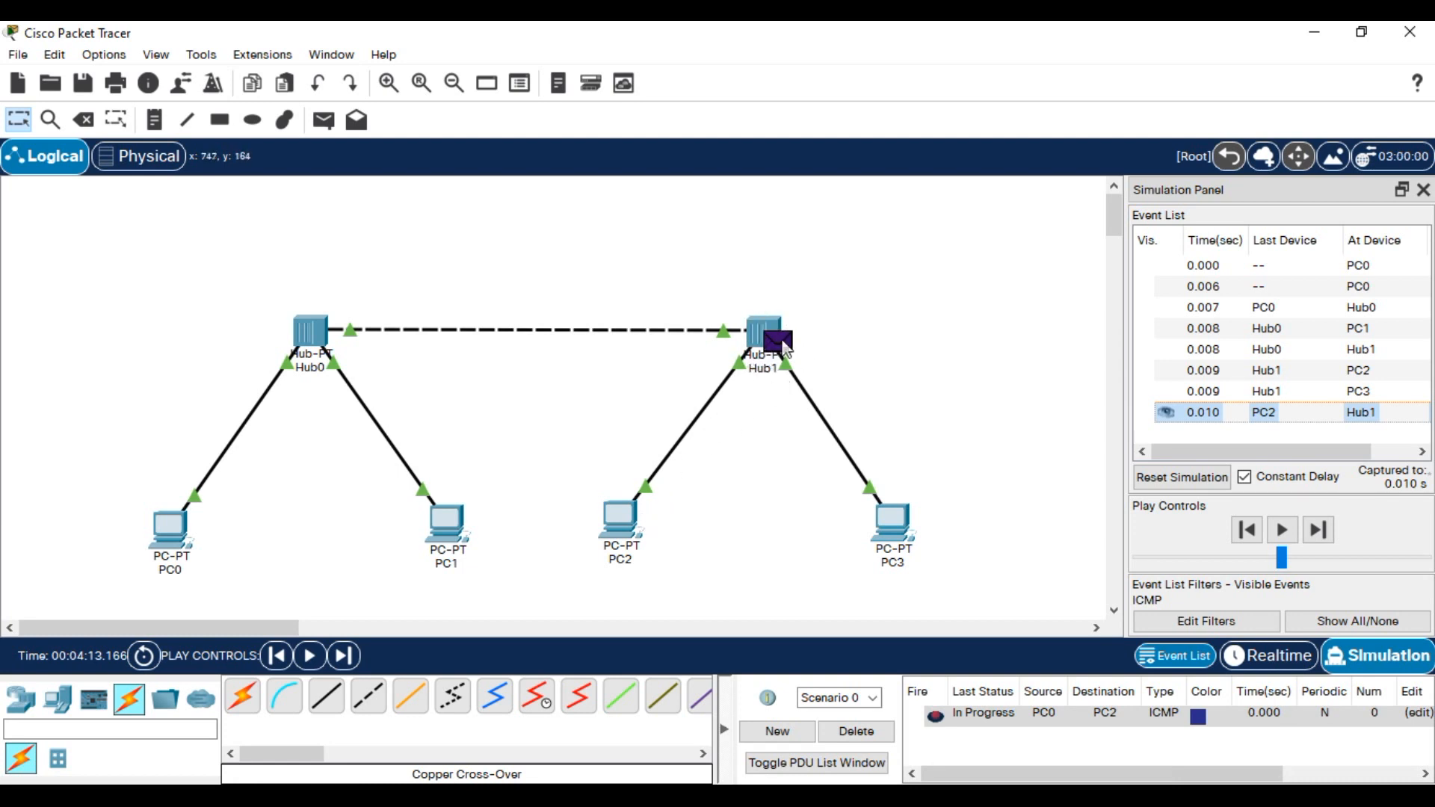
click(1326, 533)
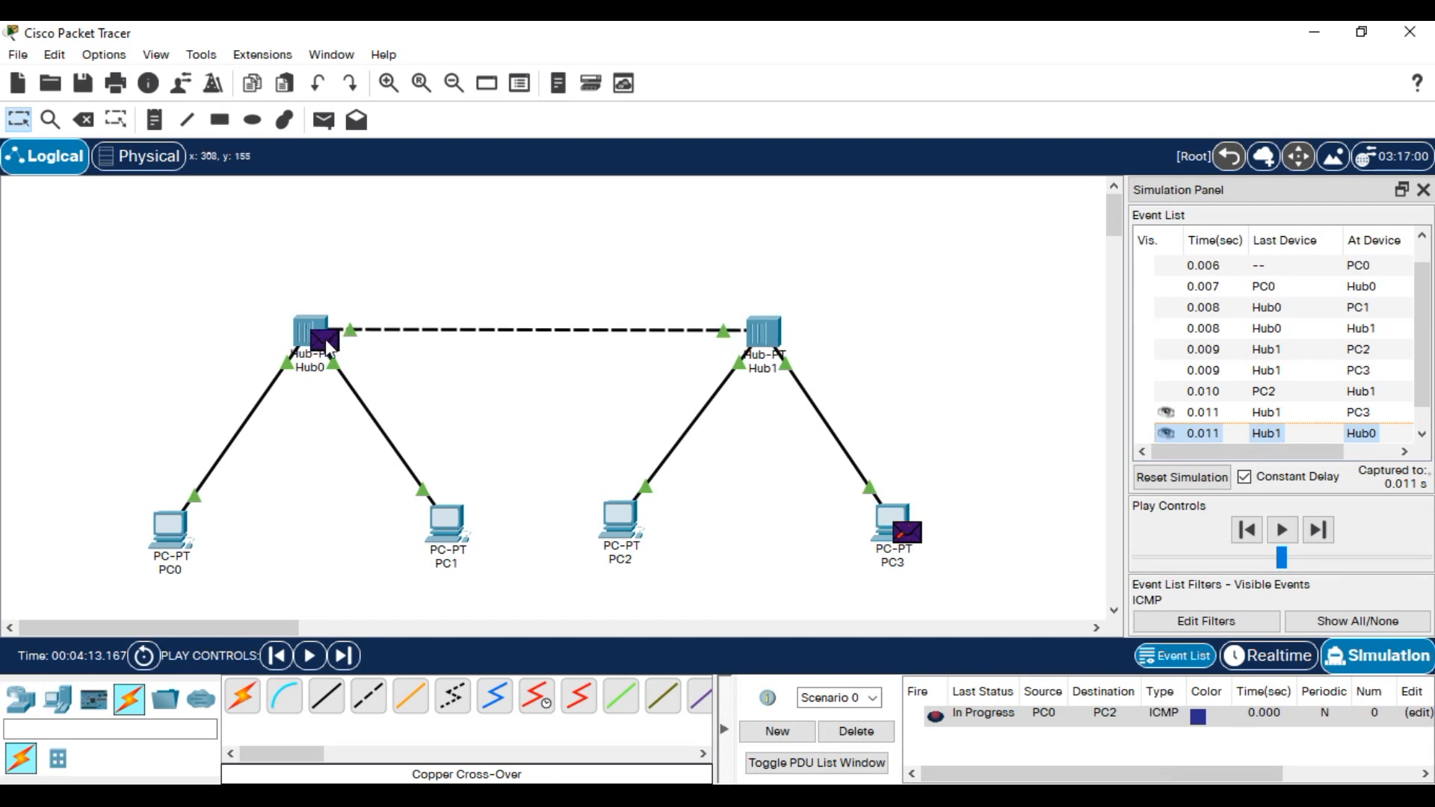
click(1319, 530)
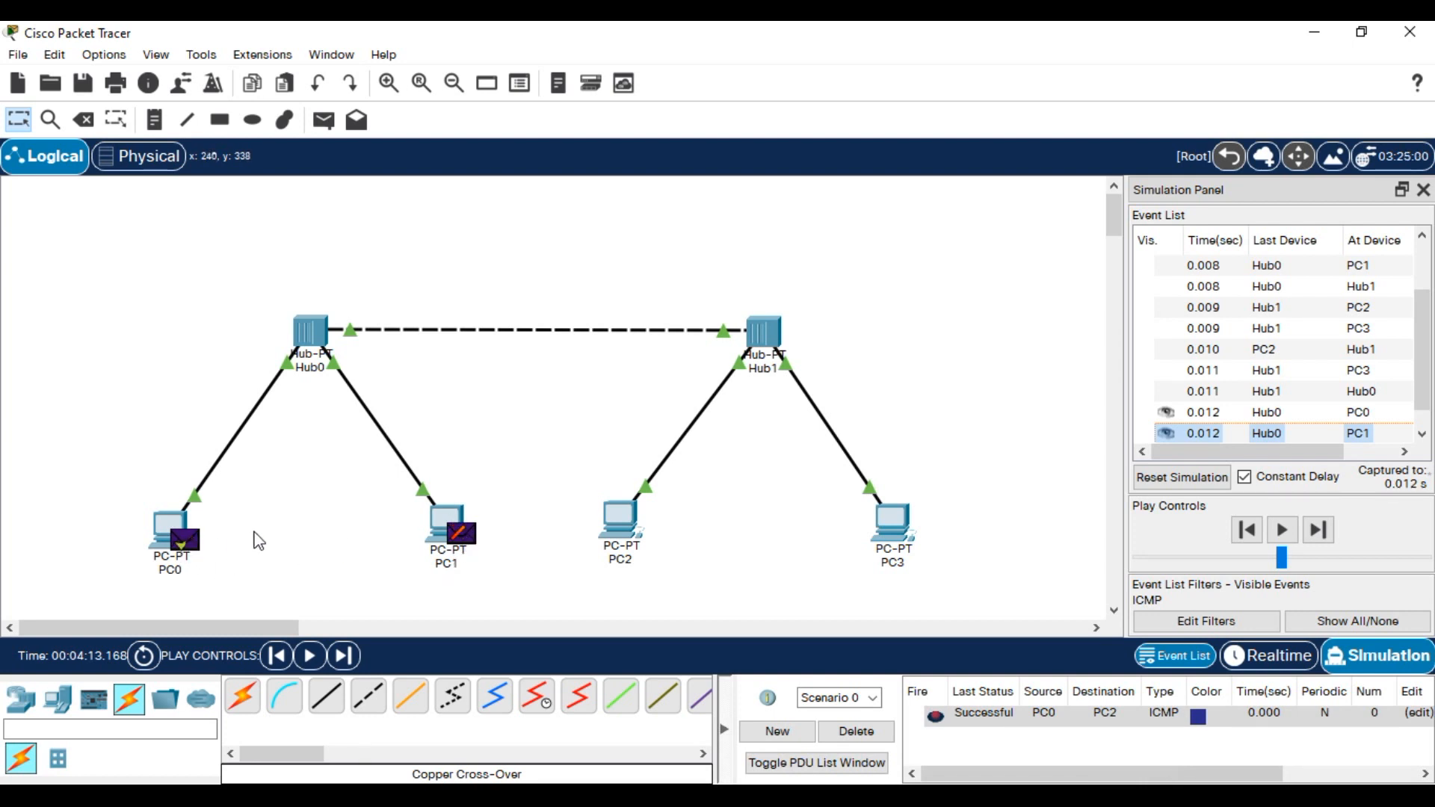
click(1319, 532)
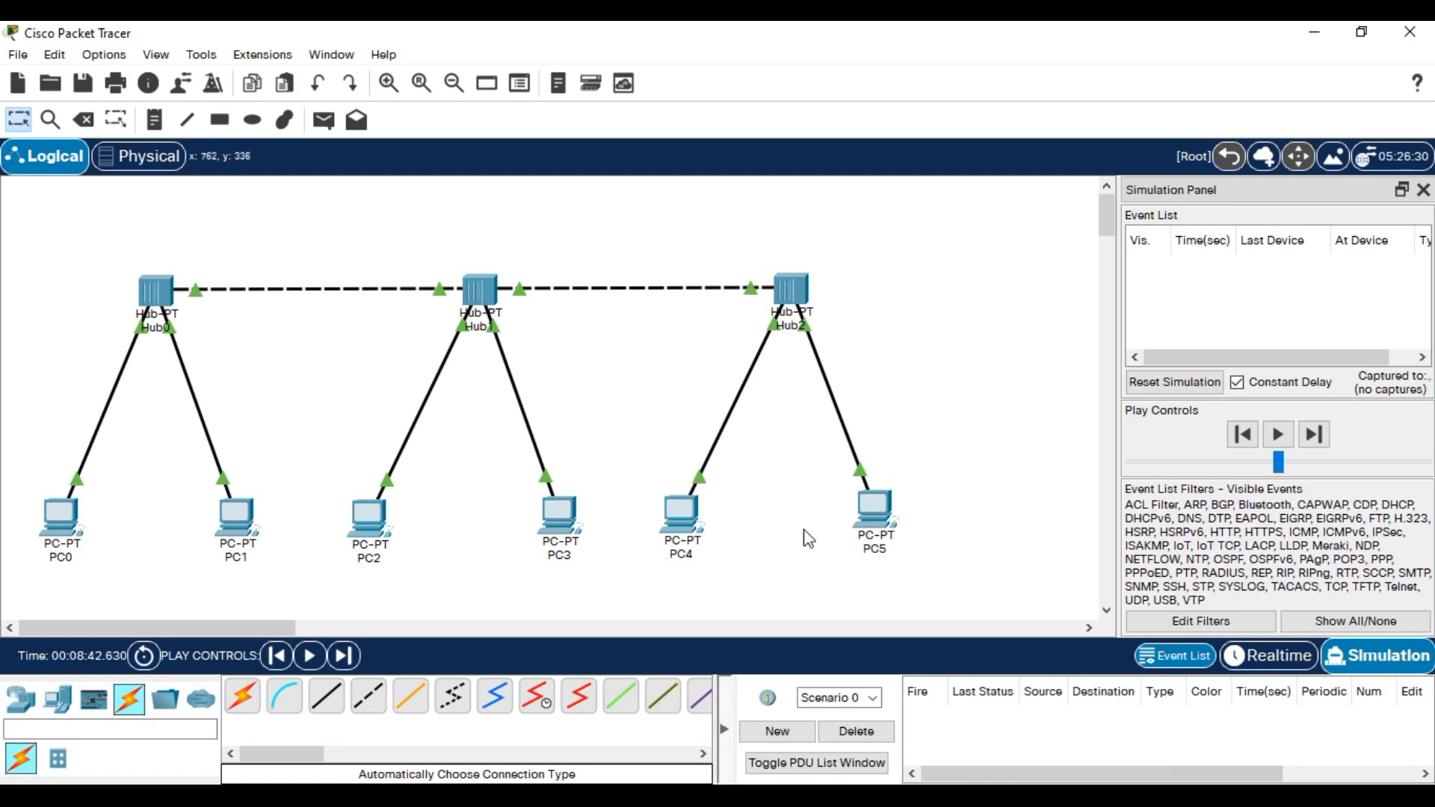
- Rename PC2, PC4 and PC0 in the three-hub topology, giving each a different person's first name
click(371, 558)
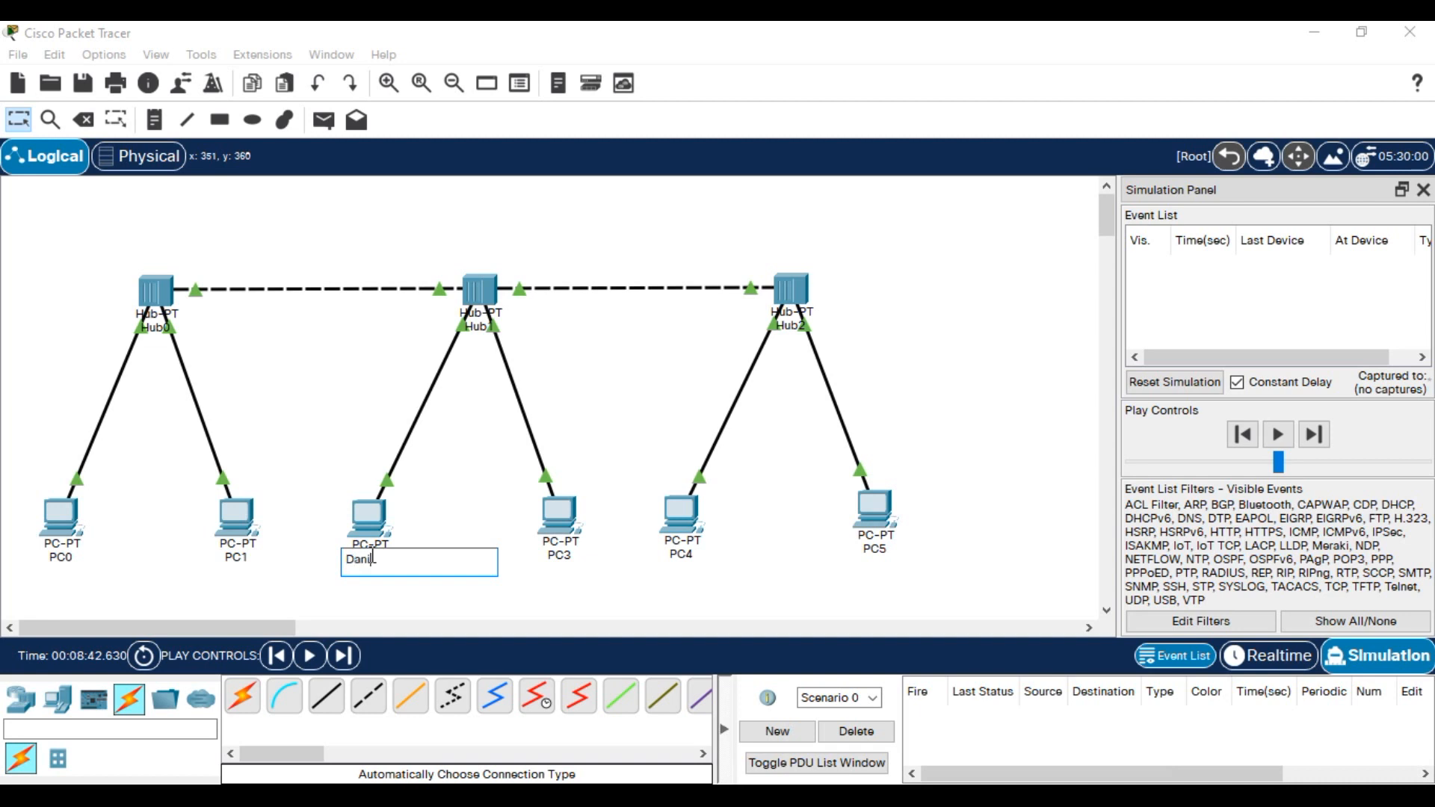
key(Return)
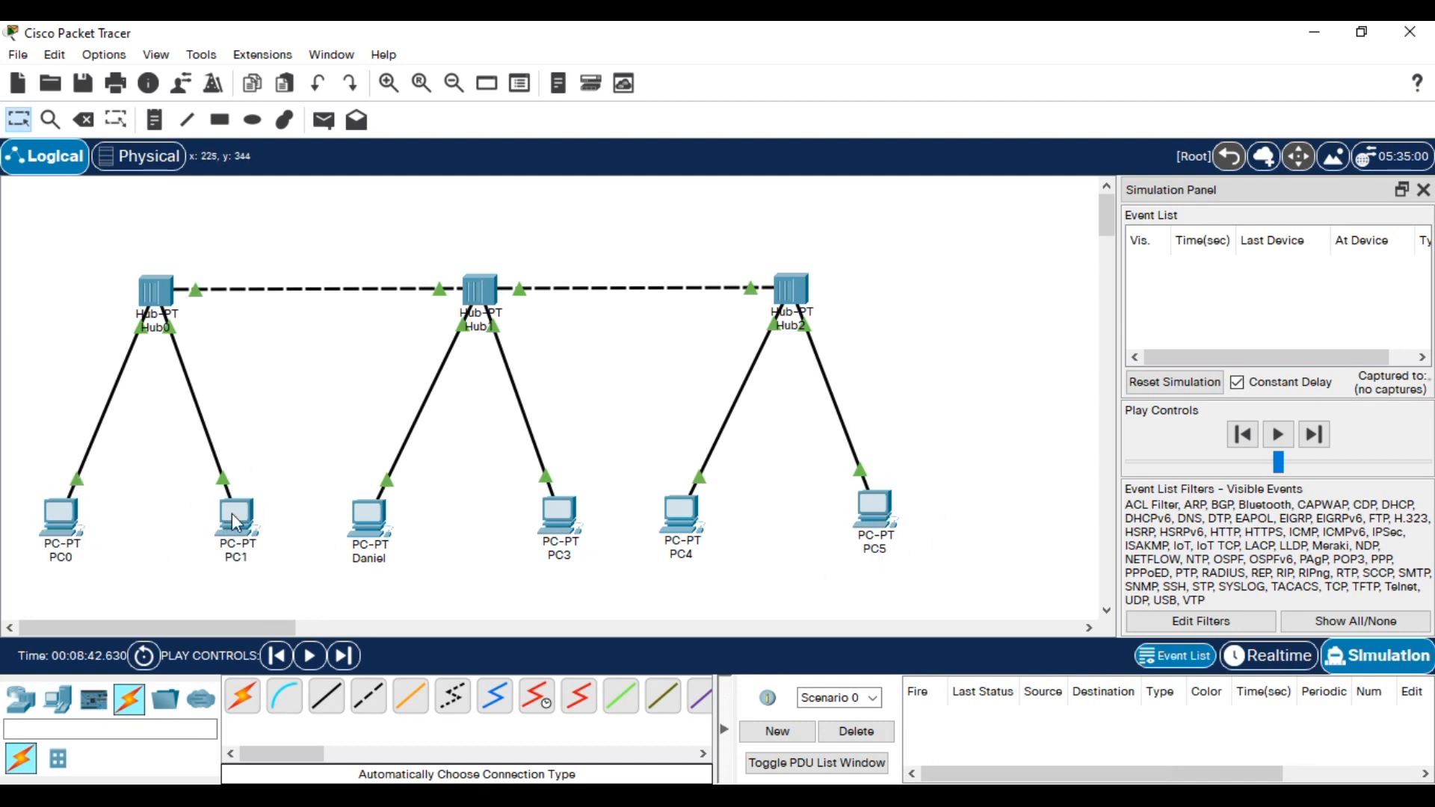
click(697, 558)
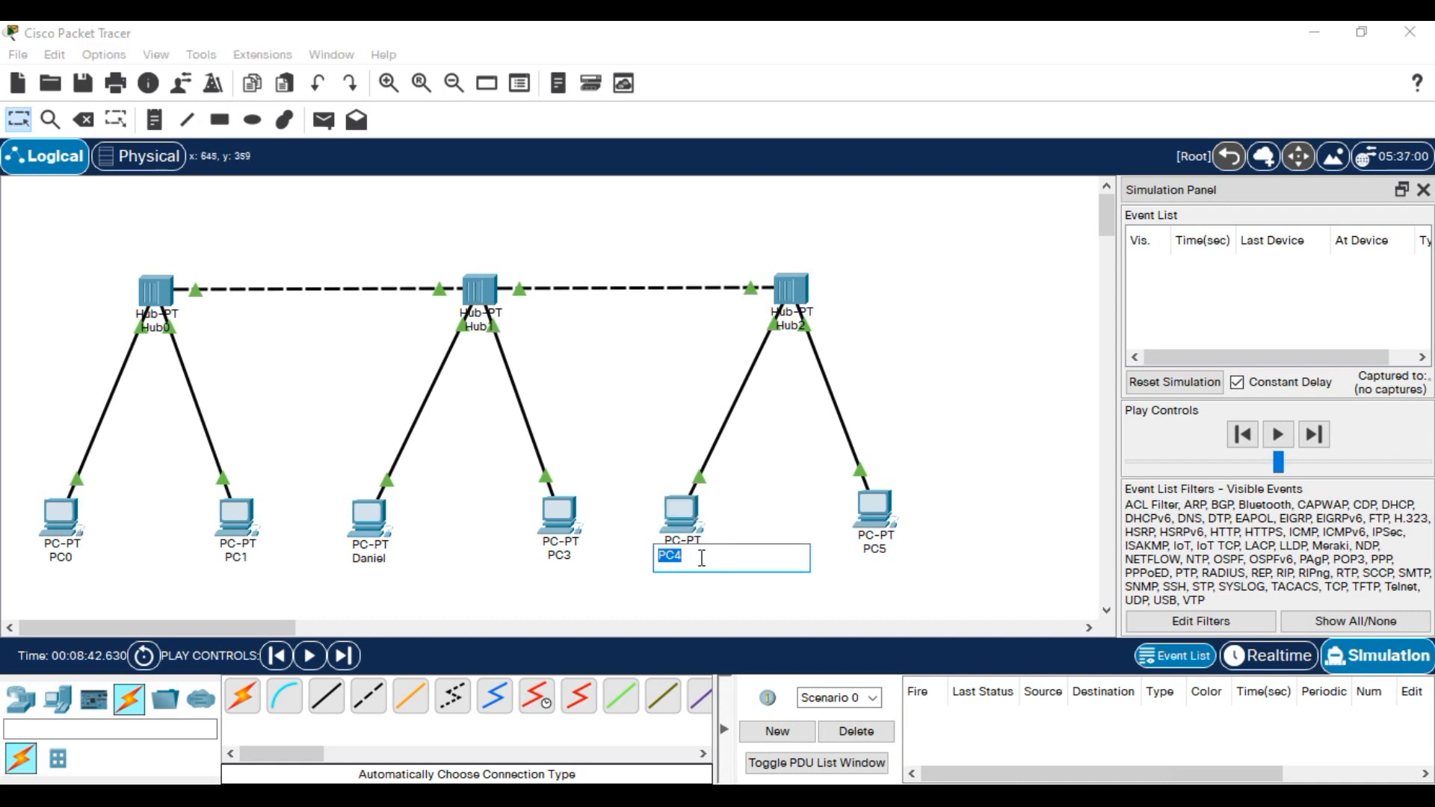
text(J)
click(72, 557)
text(Dew)
click(446, 597)
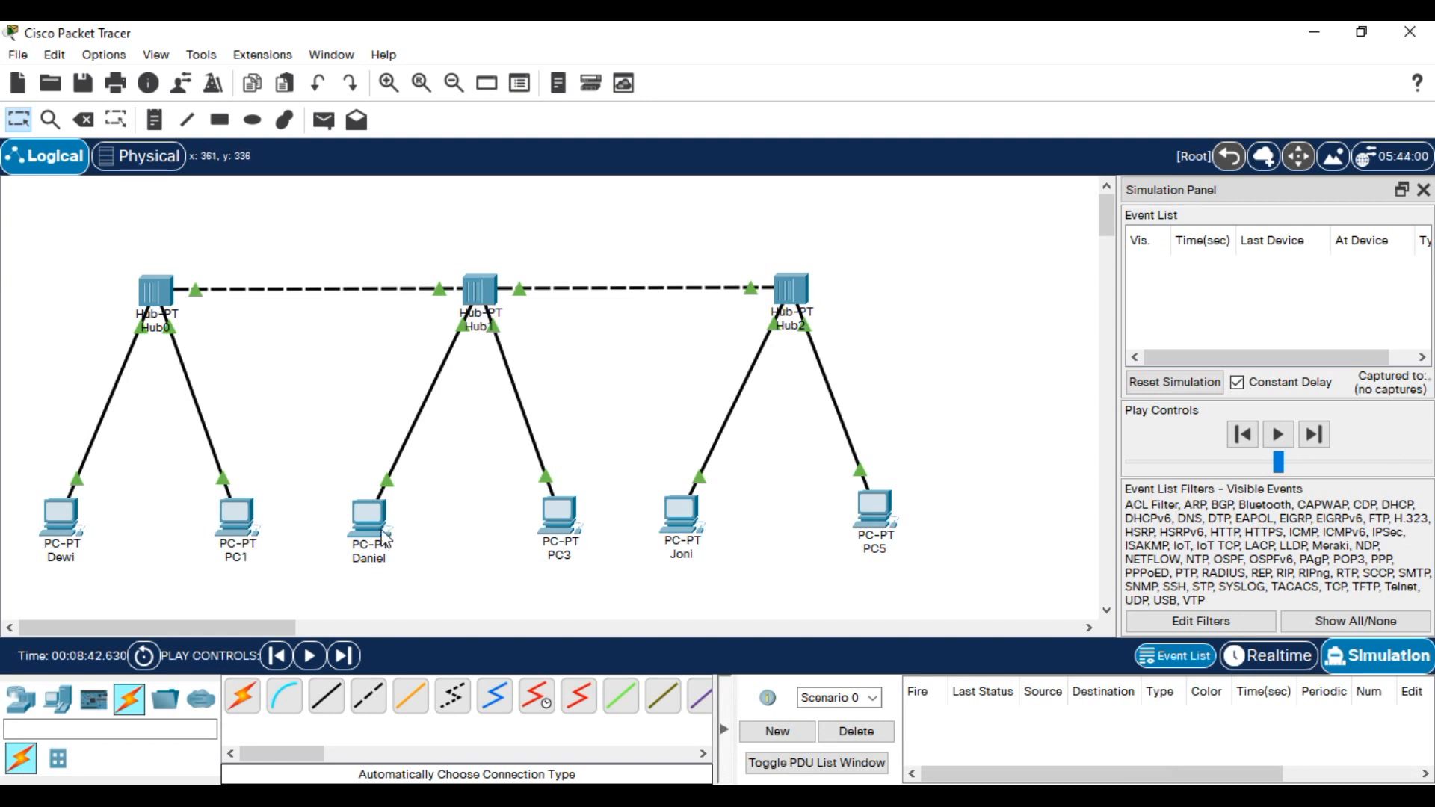
- Rename PC5 on Hub2 with another person's first name
mouse_move(384, 537)
click(881, 550)
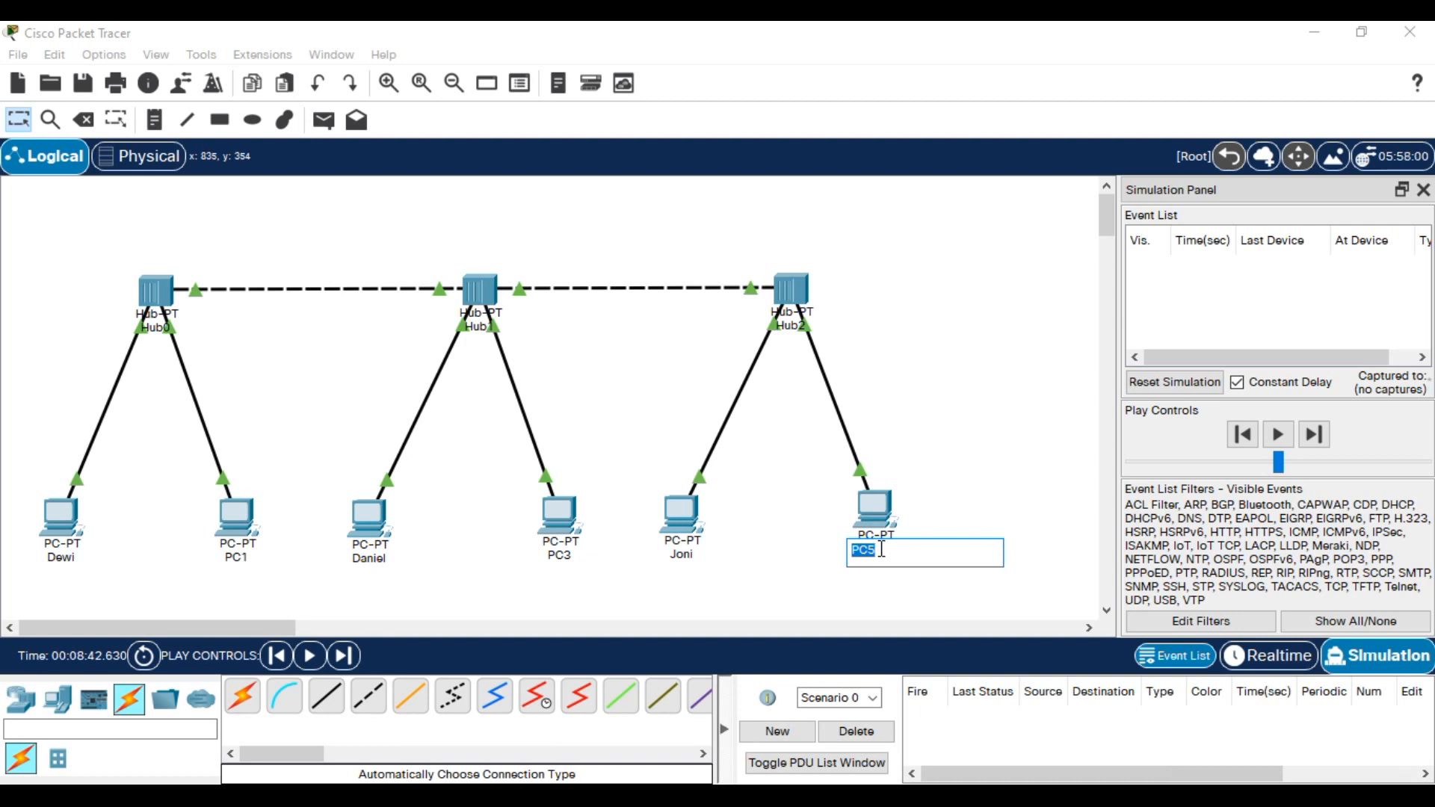
text(Bob)
click(950, 472)
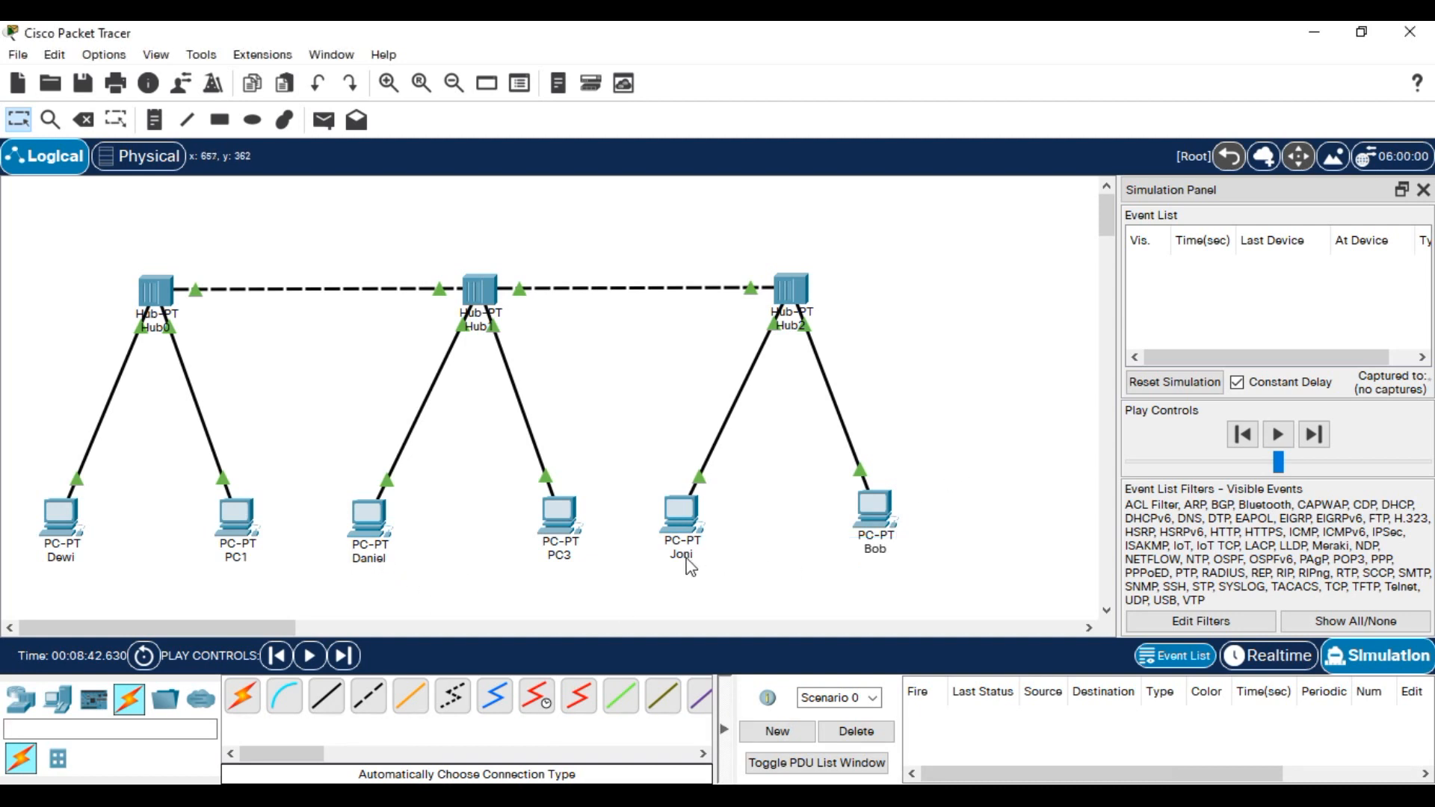